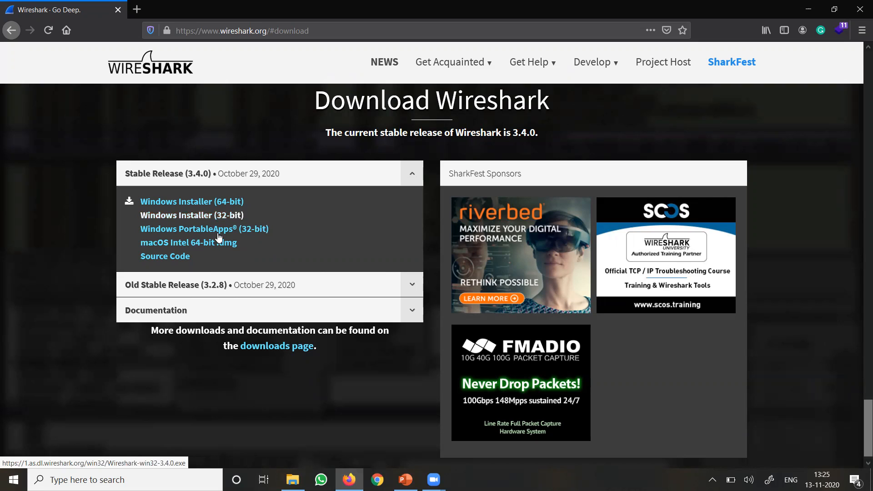
key(shift+Tab)
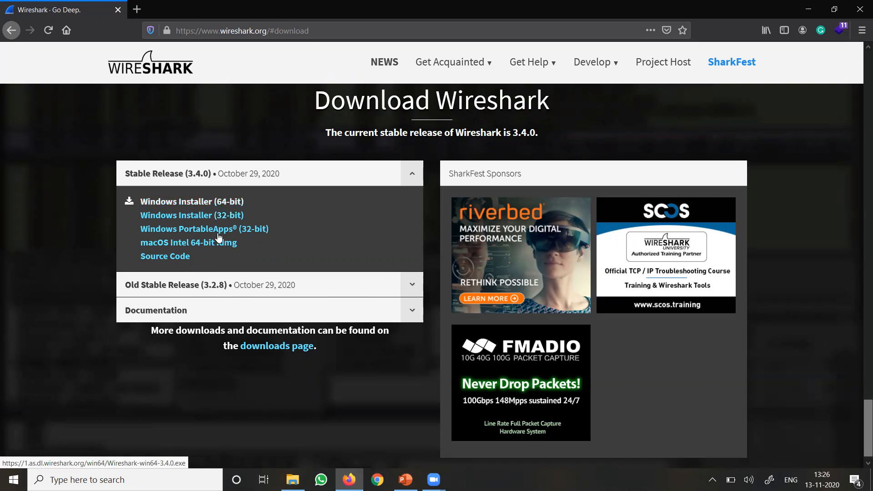
key(Tab)
key(Tab)
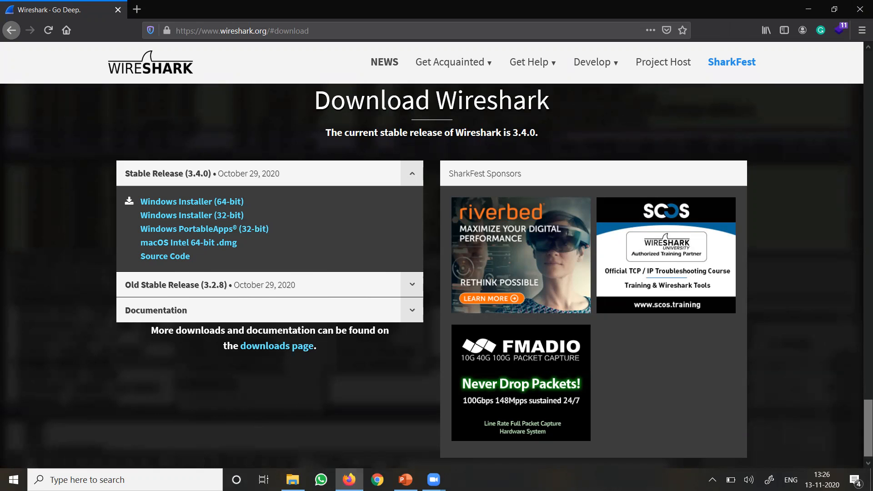
Search Windows for "wire" and launch the Wireshark app.
click(190, 478)
text(wire)
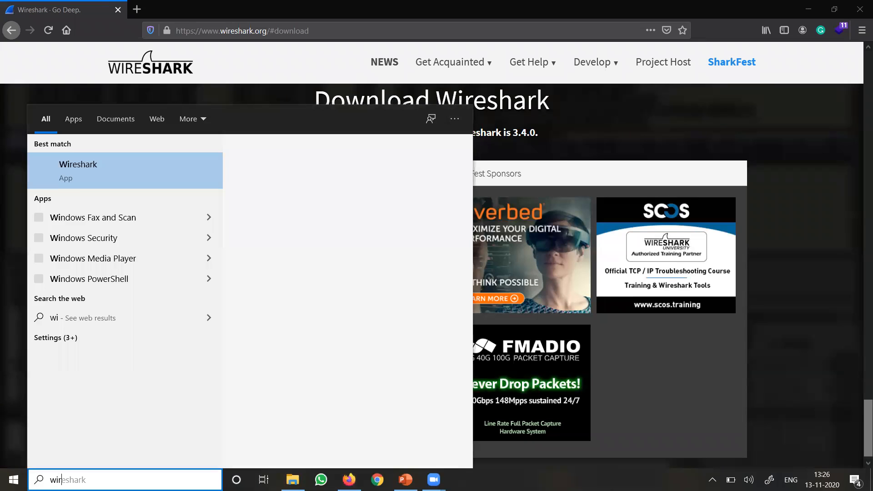
click(174, 178)
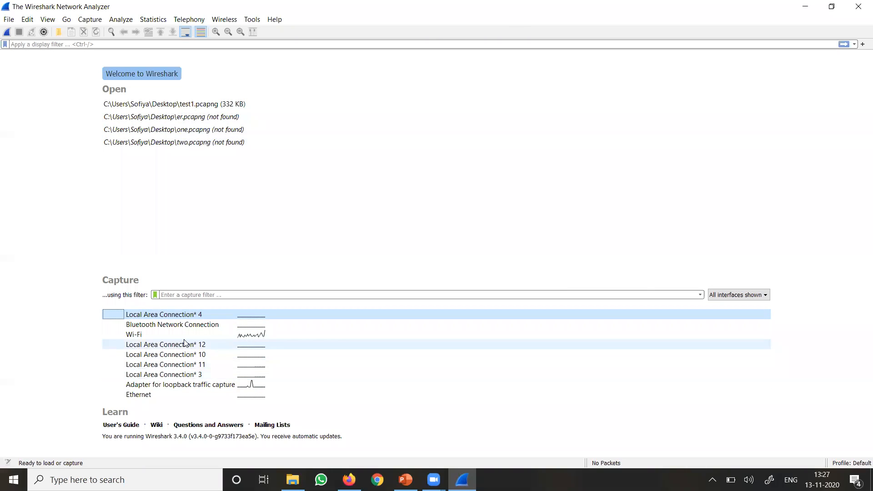
Capture live traffic on the Wi-Fi interface, stopping once packets have been recorded.
mouse_move(198, 367)
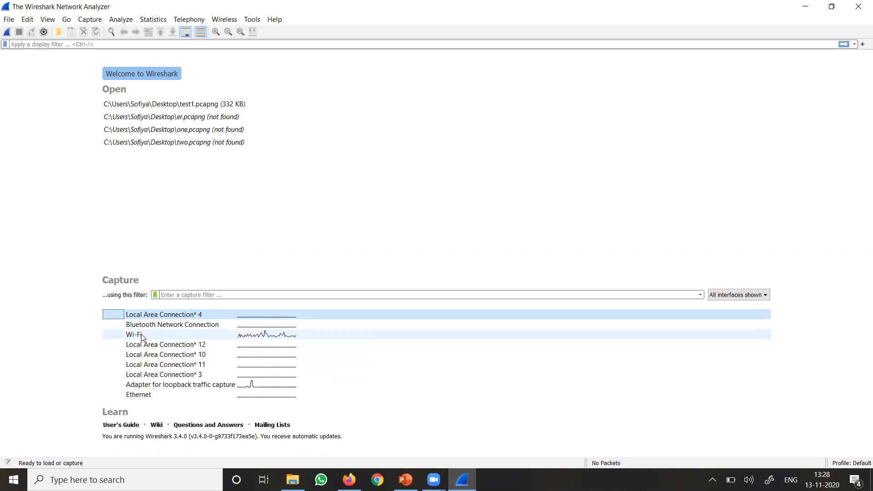
mouse_move(143, 336)
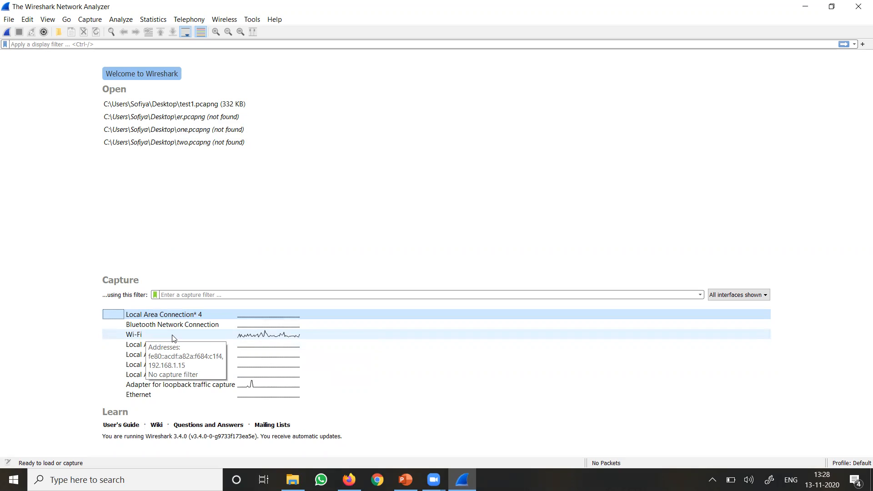
click(145, 337)
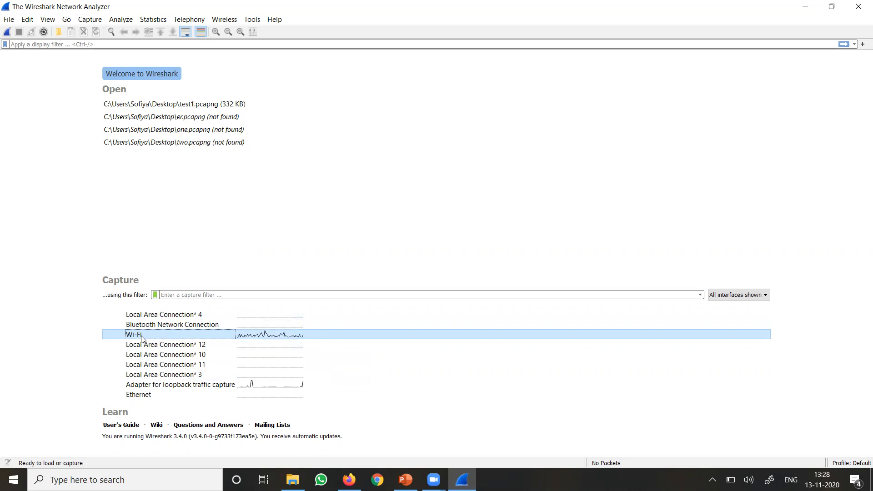
double_click(143, 339)
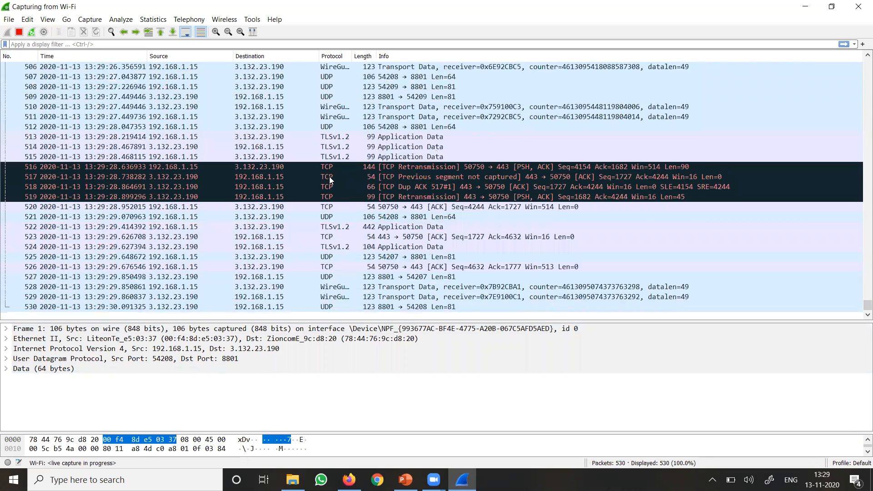
click(19, 33)
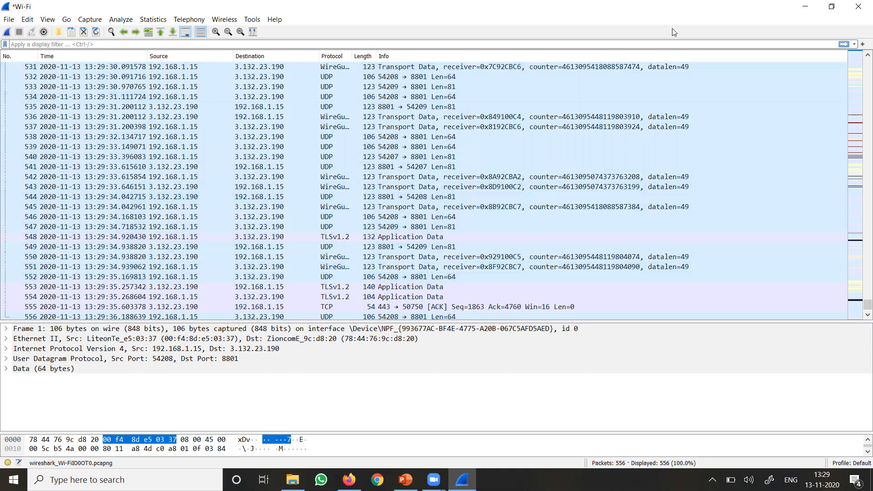
Select packets 531, 533, 537 and 539 in turn to compare their protocol details.
click(199, 68)
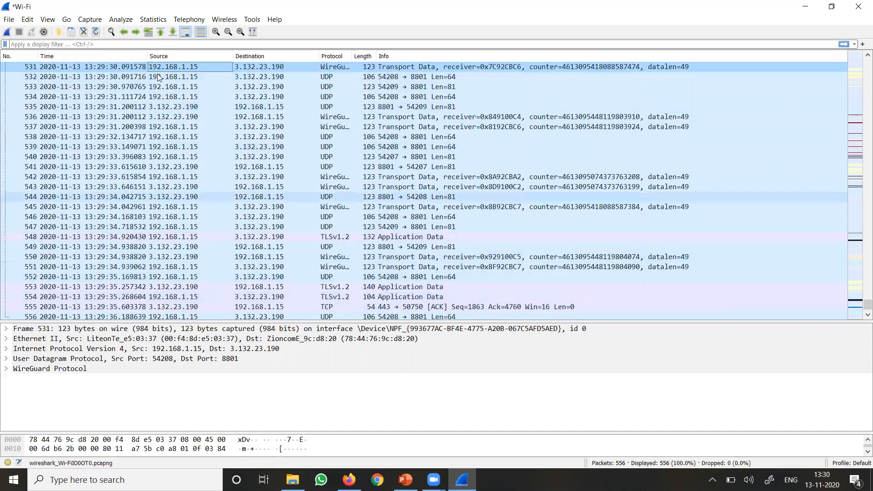
click(182, 86)
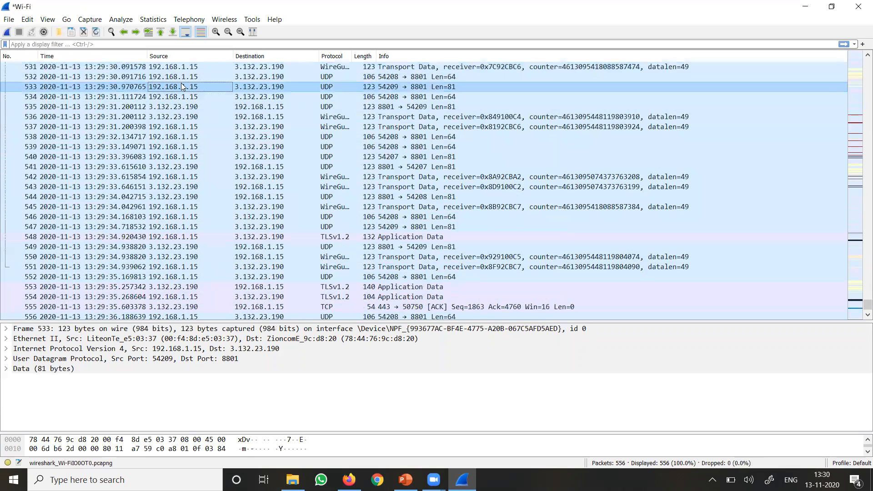
click(182, 125)
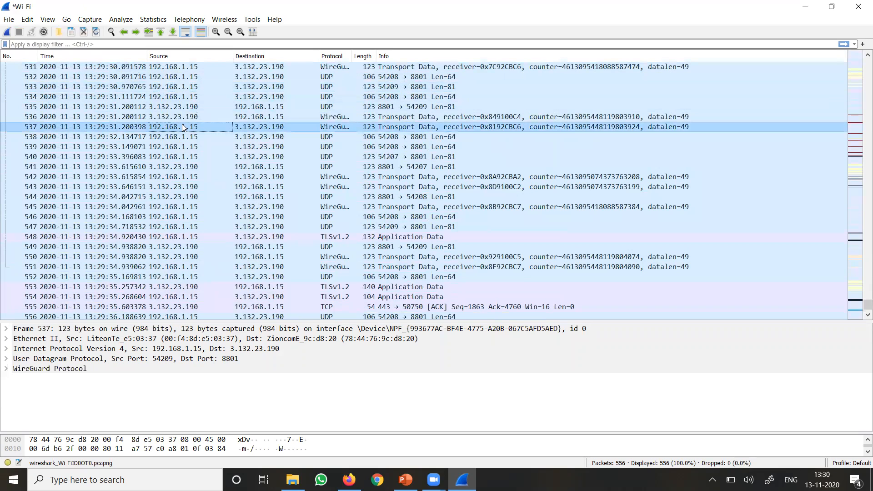
click(181, 149)
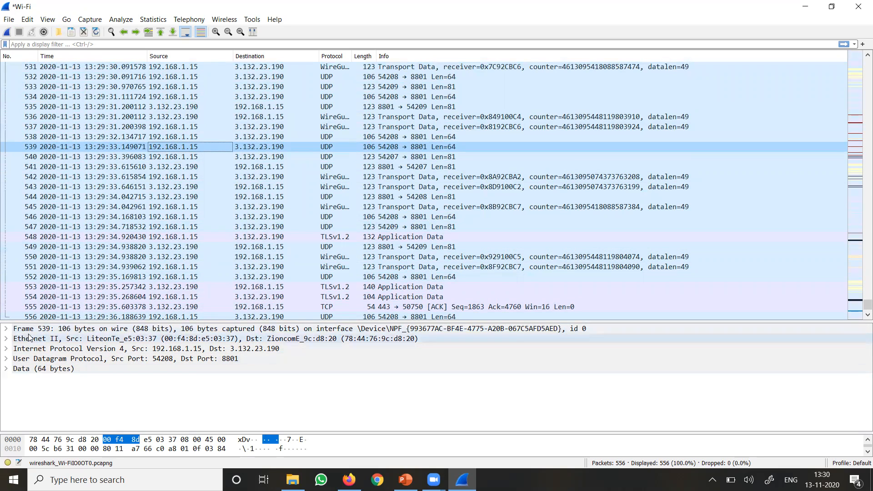
Expand the Frame and Ethernet II sections of packet 539 and select the Ethernet Type field.
double_click(13, 329)
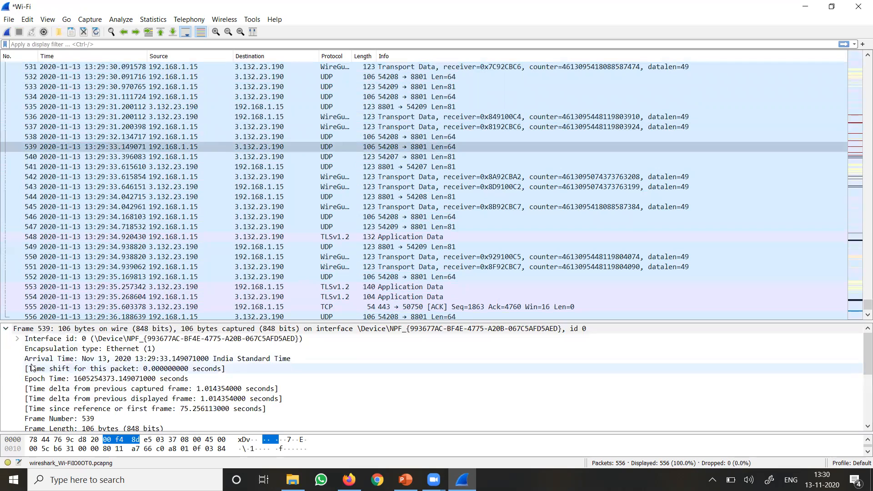
scroll(33, 366, down, 3)
scroll(32, 366, down, 1)
click(7, 389)
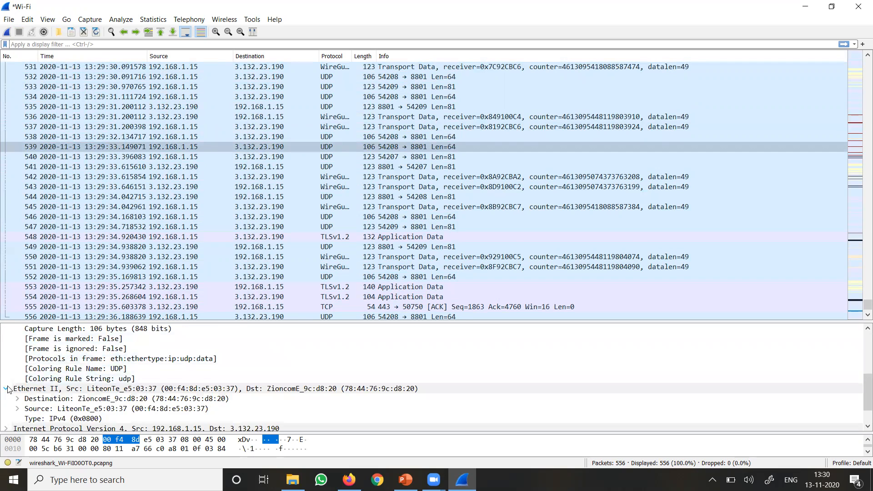
scroll(10, 388, down, 1)
click(10, 391)
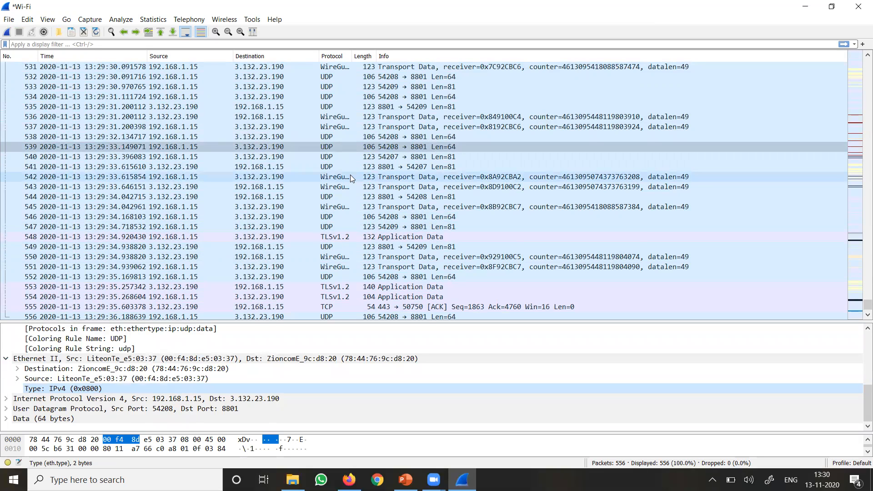
scroll(350, 176, down, 1)
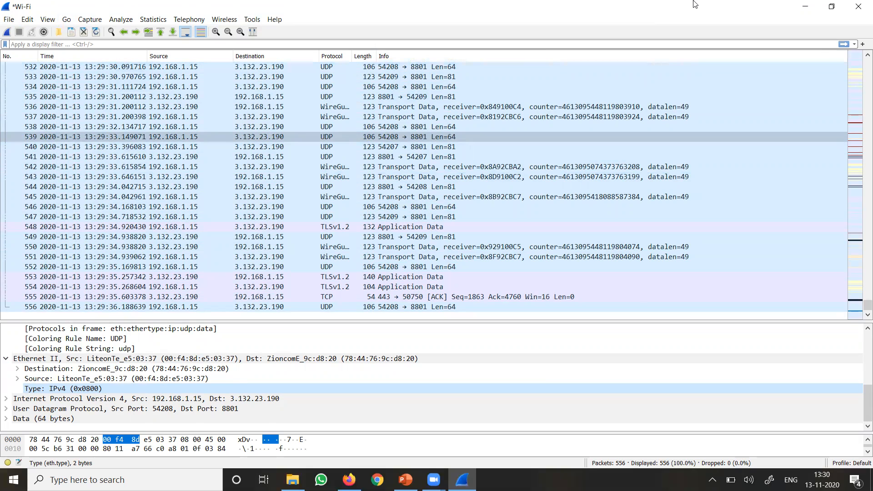
click(92, 18)
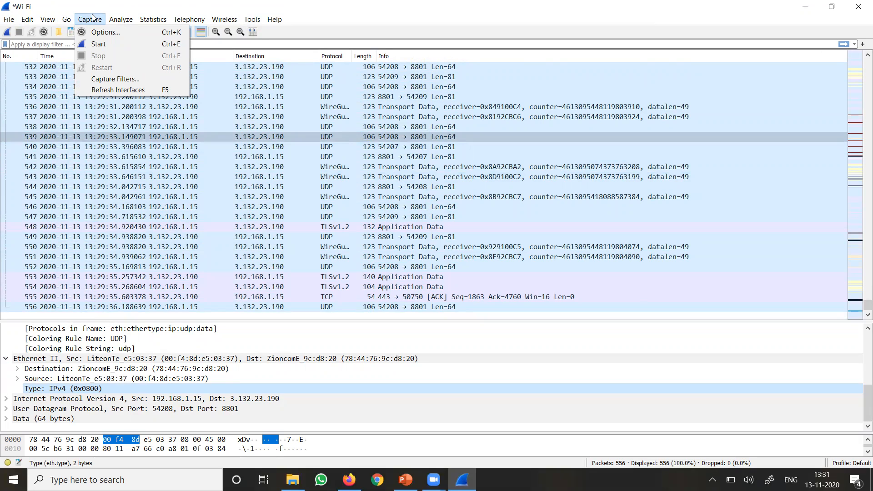
mouse_move(9, 19)
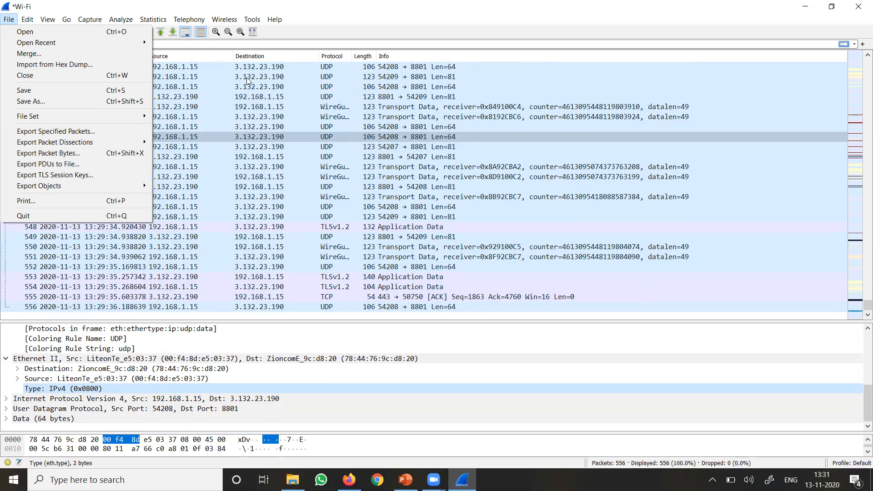
click(272, 45)
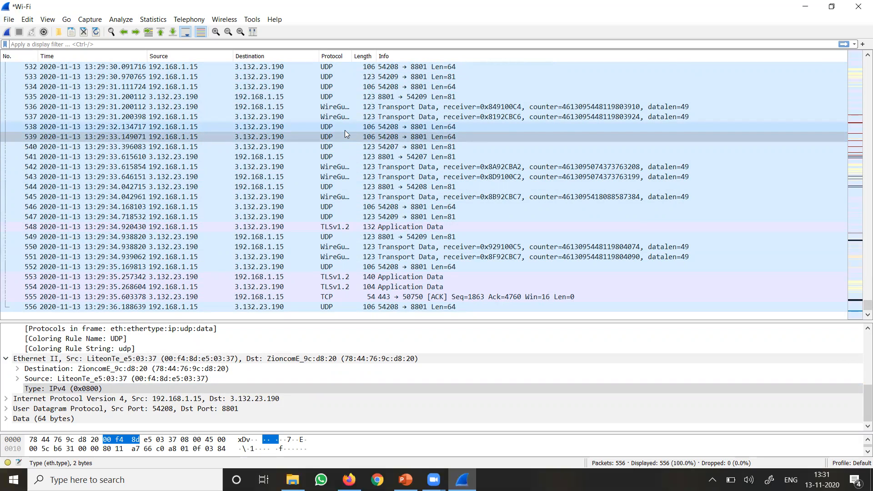
click(98, 47)
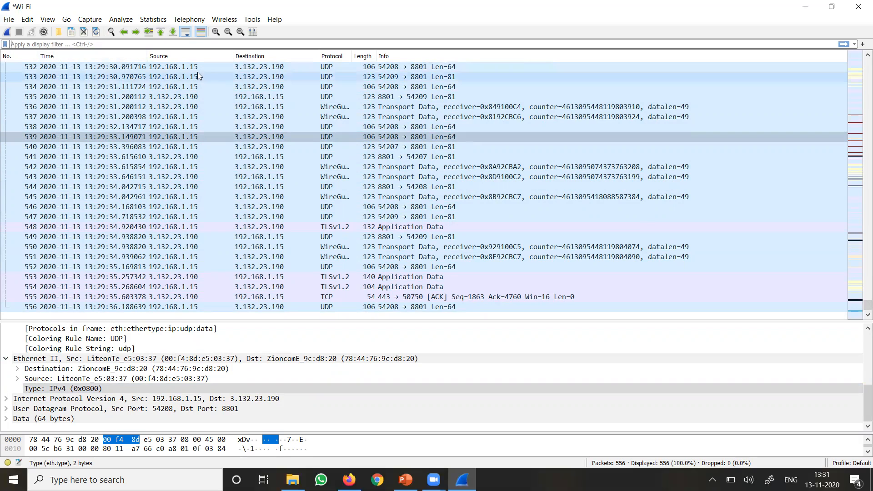
Sort the packet list by source, by destination, and finally by protocol in descending order.
click(151, 56)
click(152, 56)
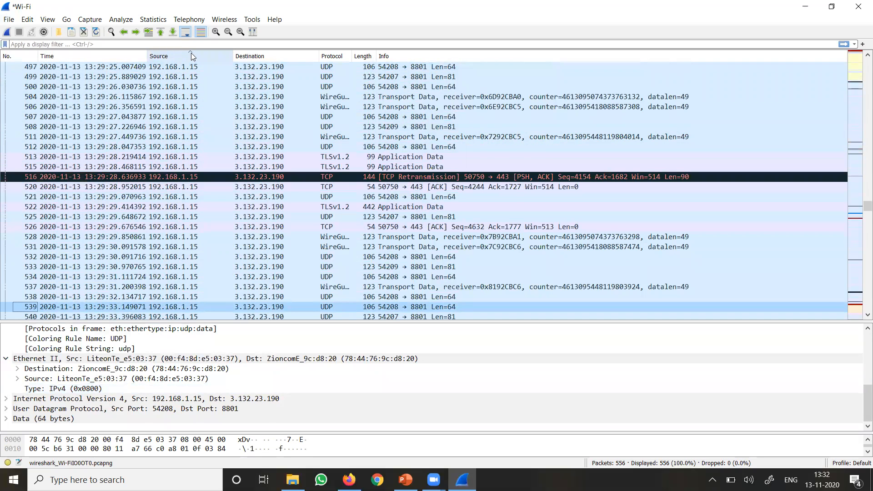
click(277, 56)
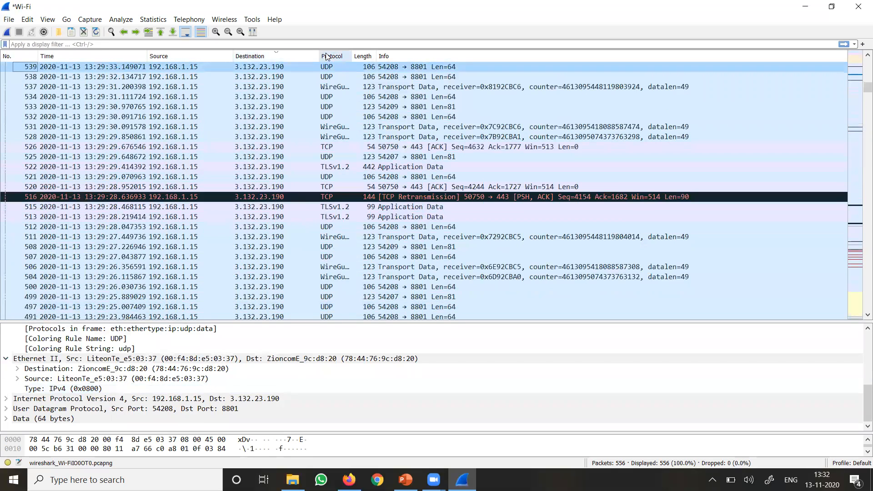
click(339, 56)
click(339, 56)
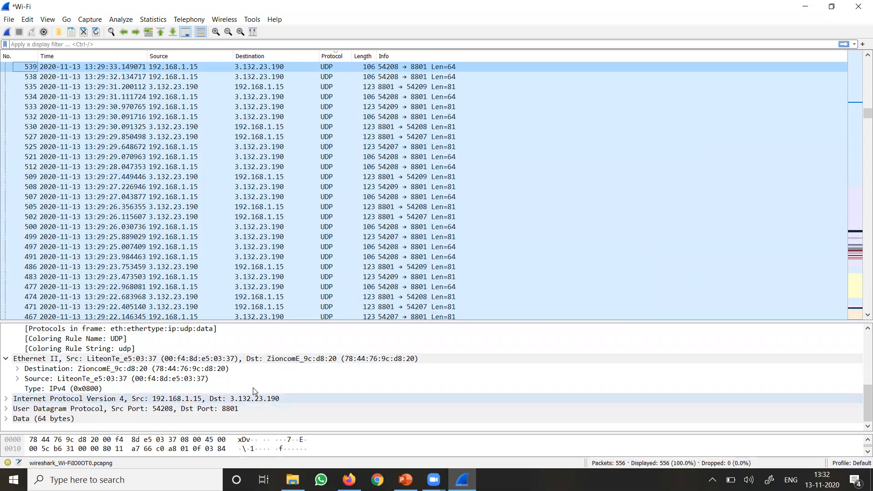
Select packet 497, collapse and re-expand its Ethernet II section, and examine its raw hex bytes.
click(181, 251)
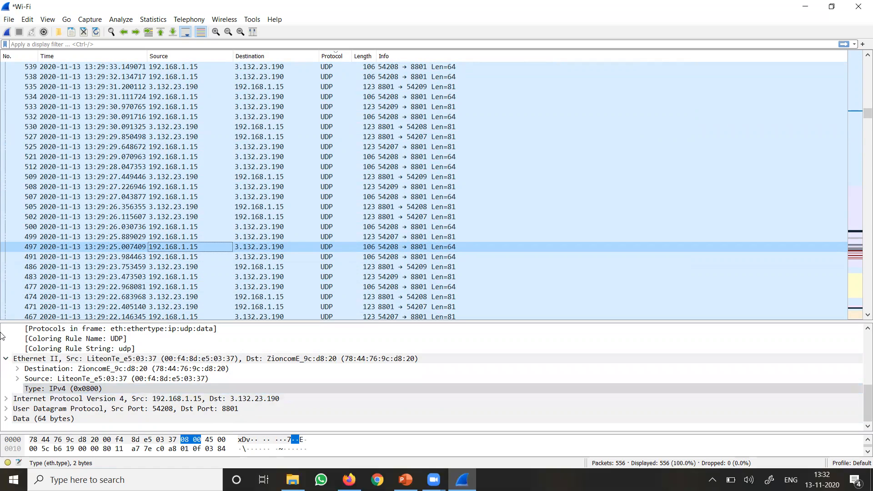
click(7, 359)
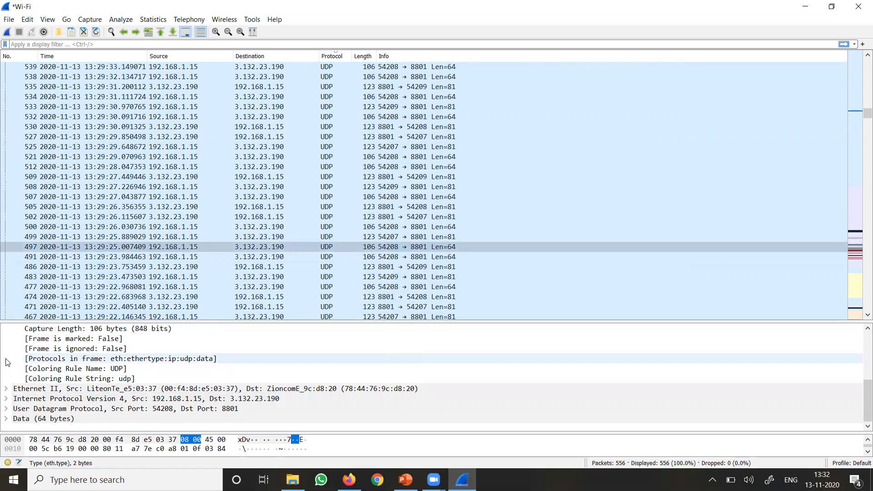
click(6, 389)
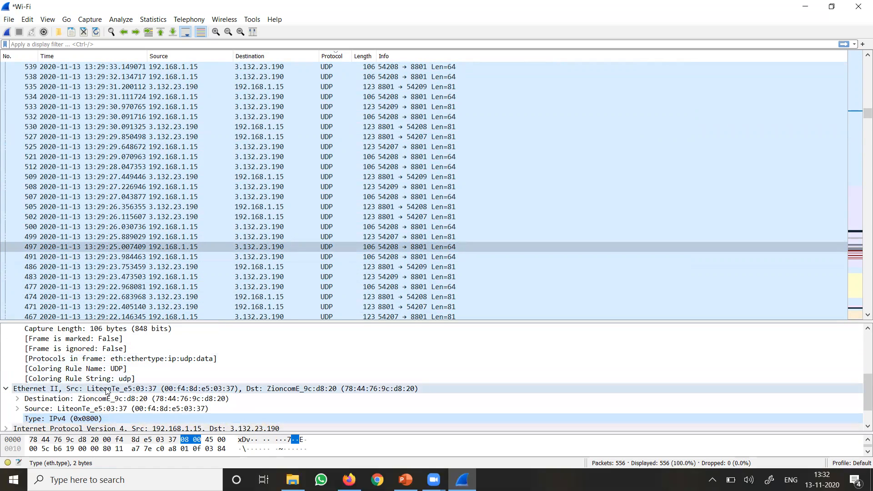
scroll(106, 390, down, 1)
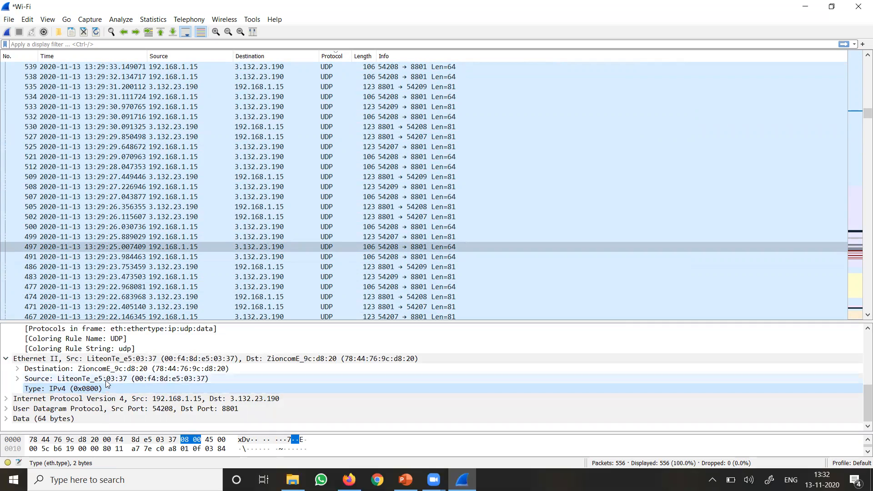
click(70, 440)
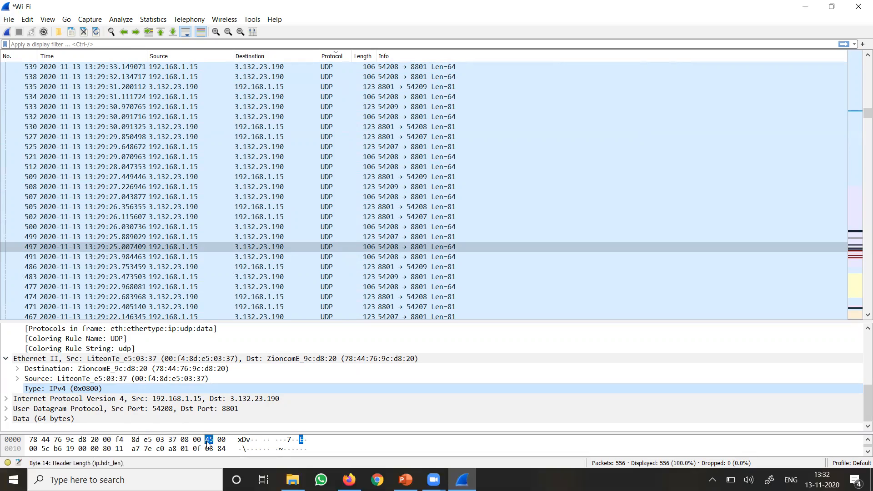
click(860, 453)
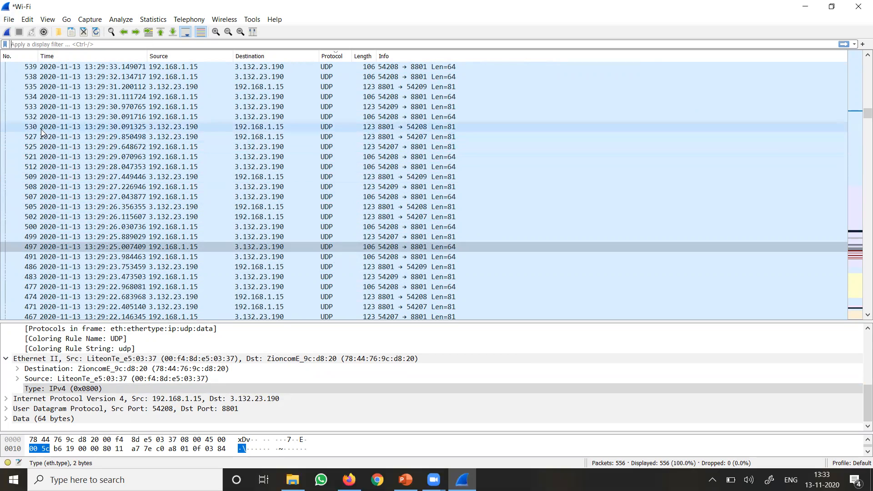
Apply the display filter tcp to the captured packets.
click(63, 44)
text(tcp)
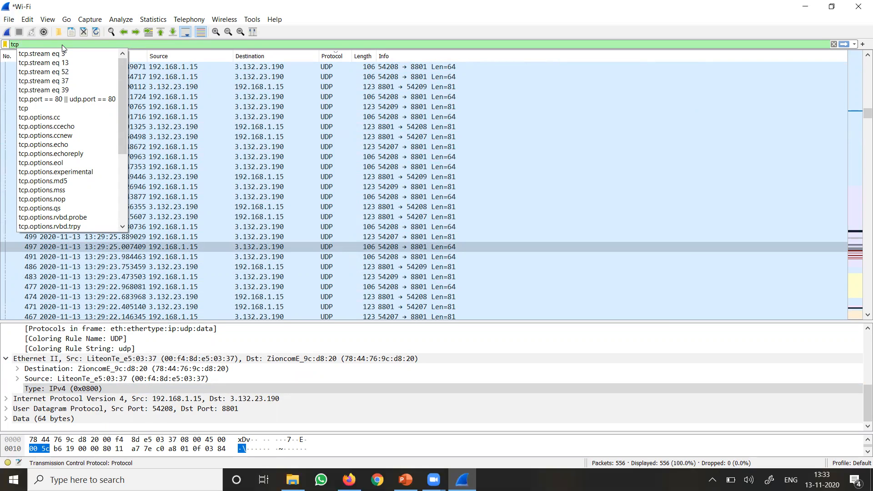
key(Return)
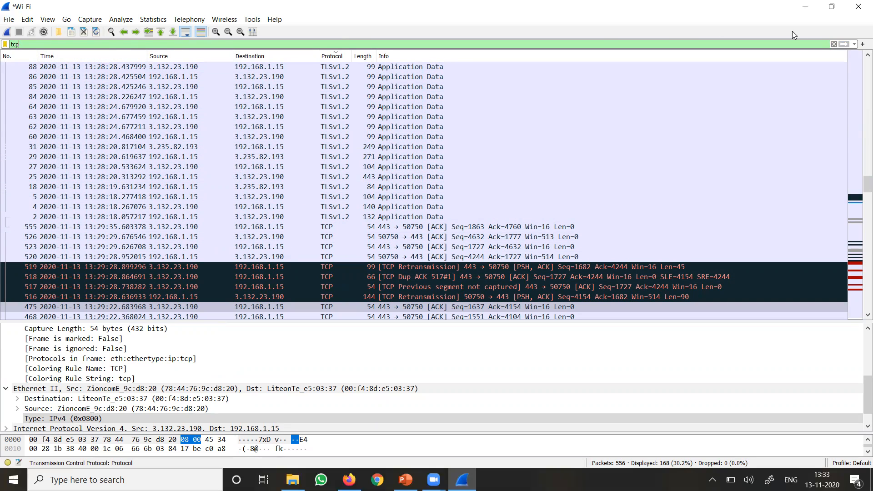
Clear the tcp display filter and enter udp.stream eq 2 as the new filter expression.
click(834, 44)
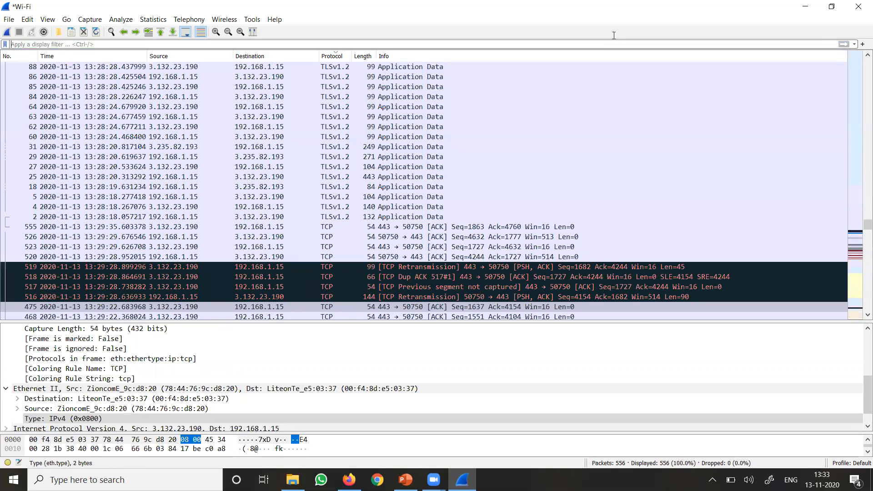
click(66, 43)
click(66, 43)
text(udp.stream eq 2)
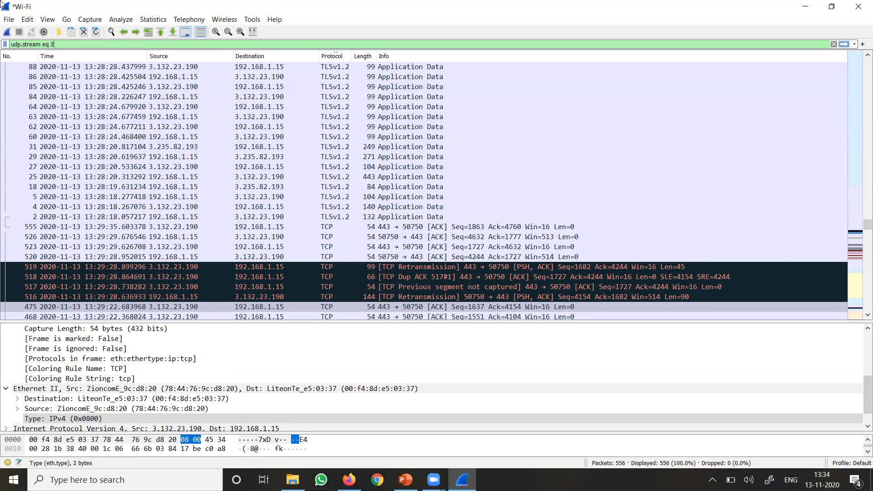
click(157, 5)
scroll(223, 185, up, 8)
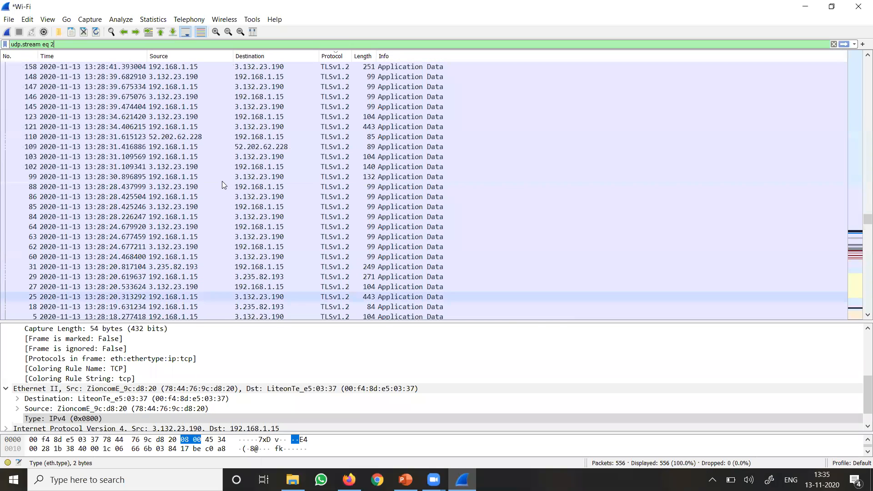
Start a new Wi-Fi capture without saving the previously captured packets.
click(5, 35)
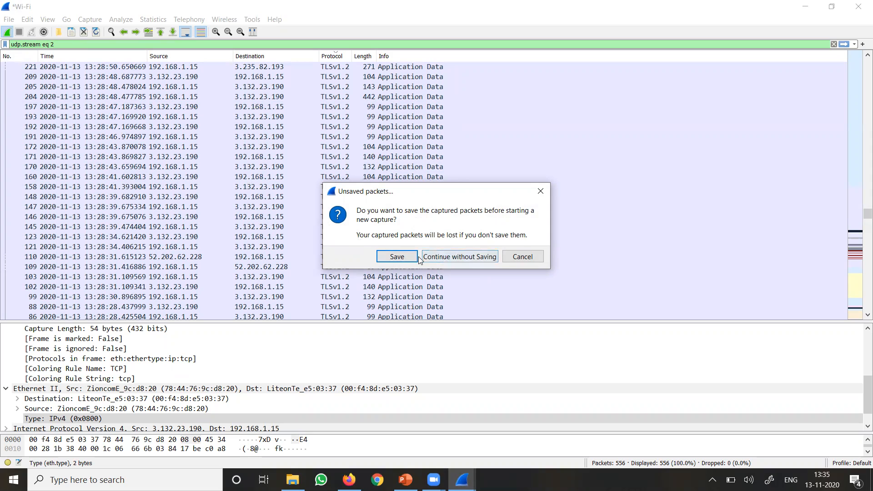
click(447, 259)
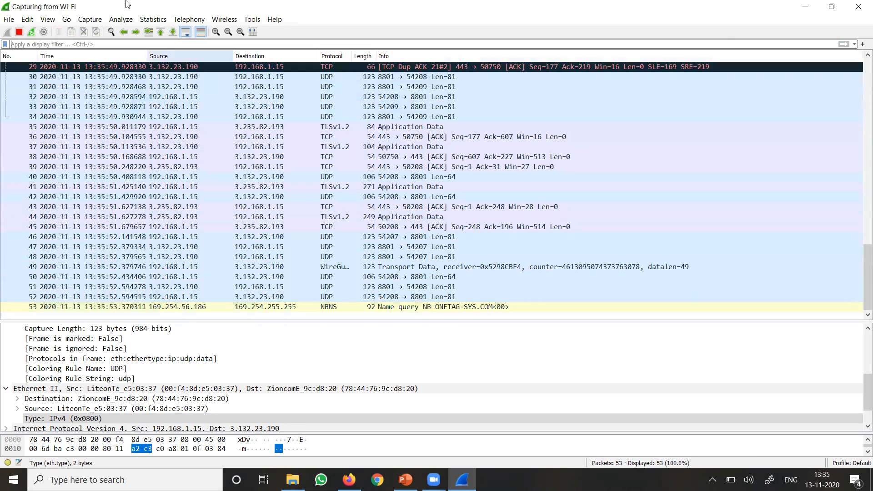
Switch the packet time display to Seconds Since Beginning of Capture, and back to Date and Time of Day.
click(49, 19)
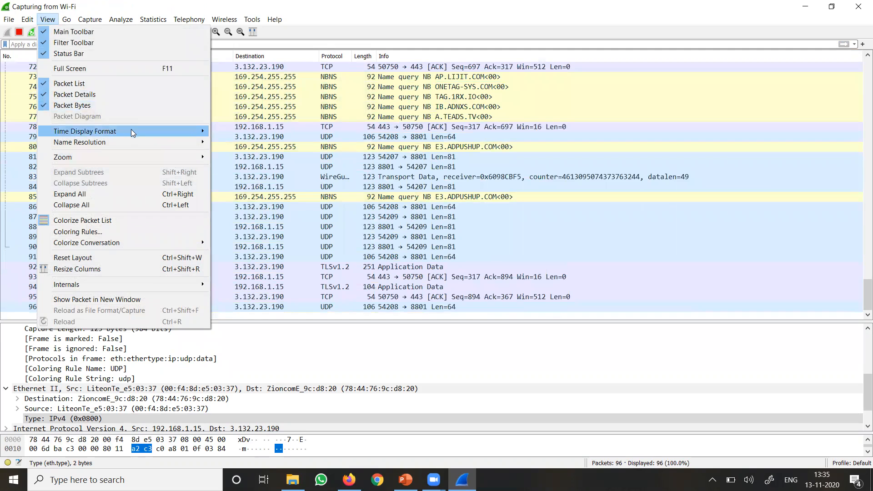
mouse_move(131, 130)
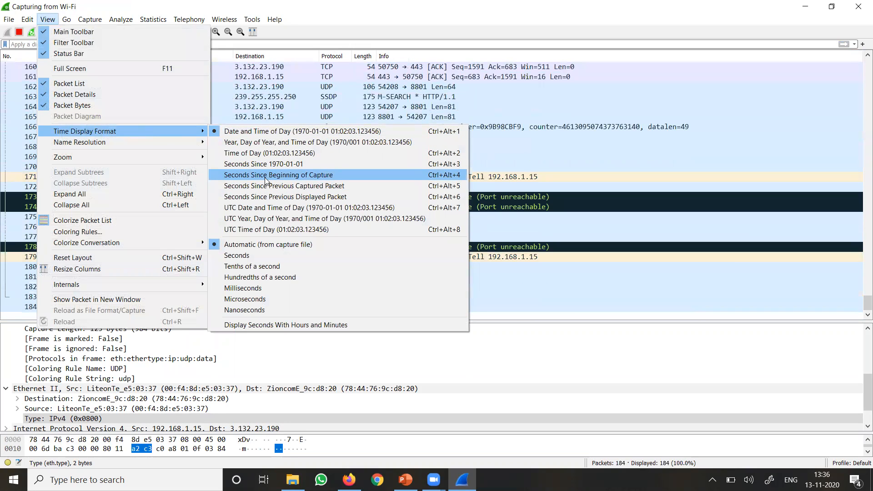
click(266, 180)
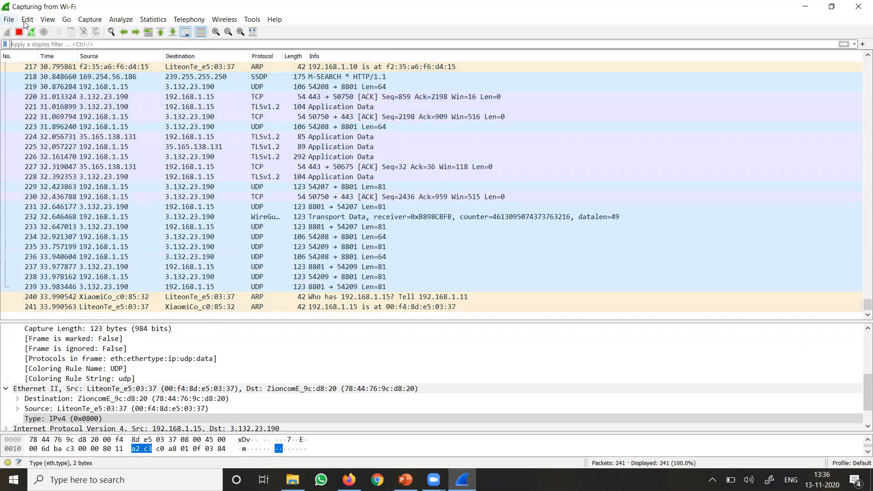
click(48, 19)
mouse_move(201, 131)
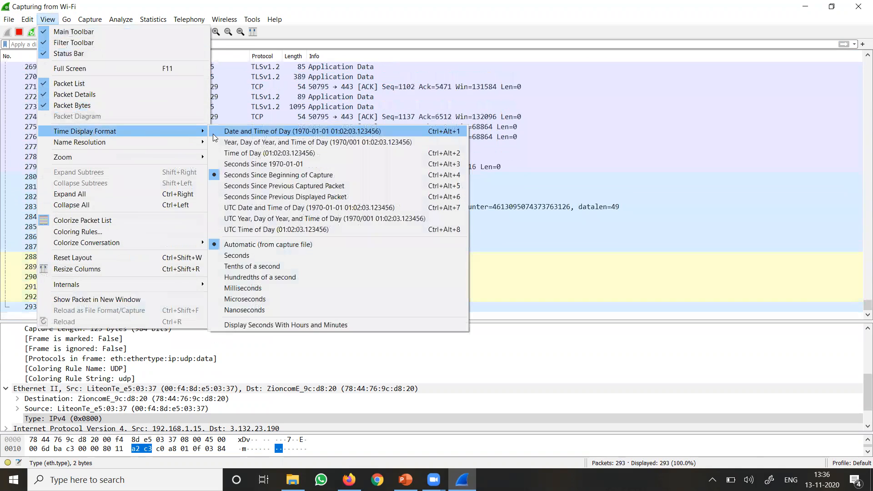
click(229, 132)
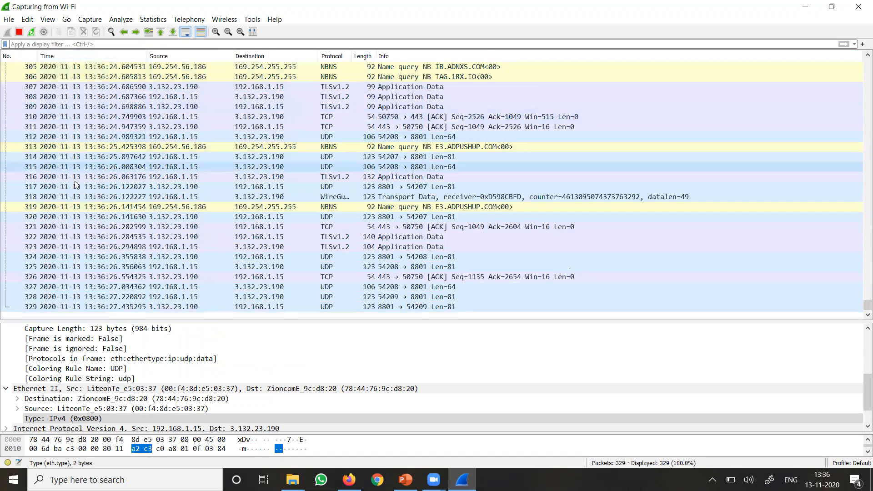
Examine the name resolution options and the default packet coloring rules without changing them.
click(47, 19)
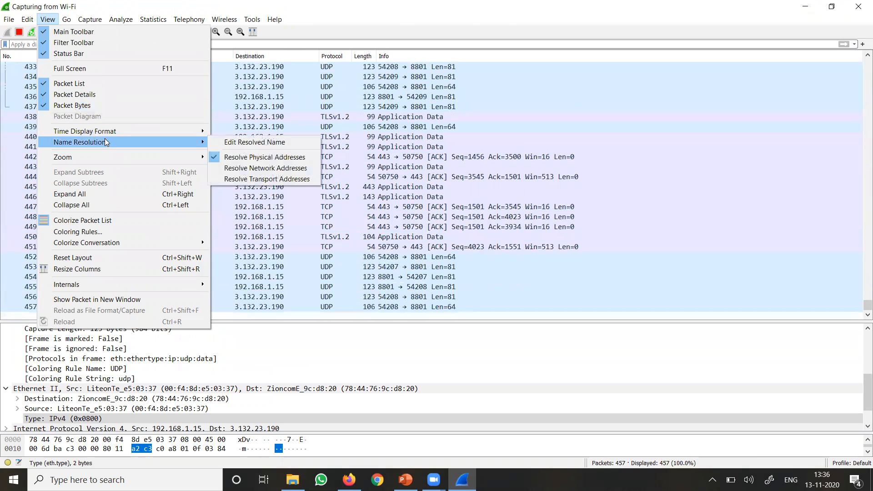
mouse_move(106, 134)
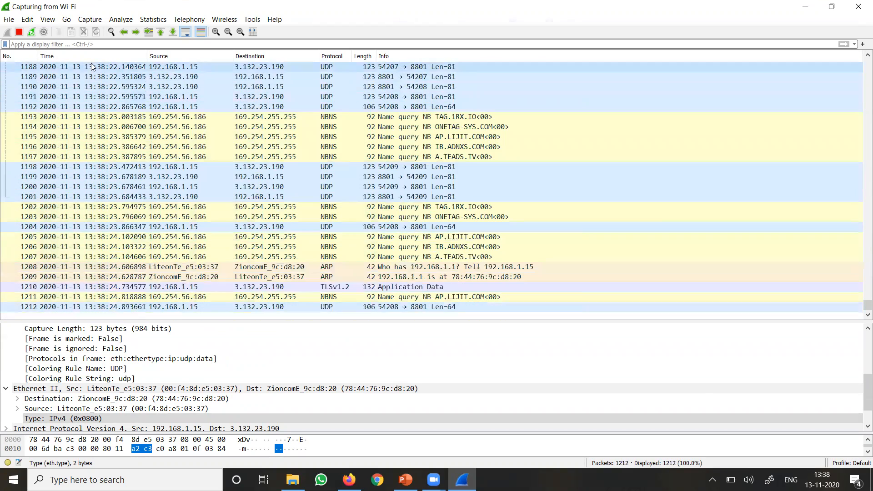
click(64, 20)
mouse_move(90, 20)
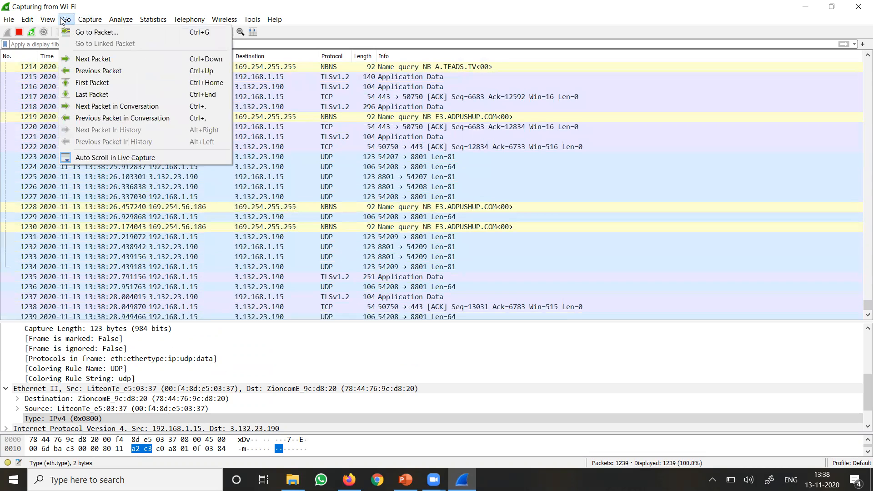
mouse_move(50, 21)
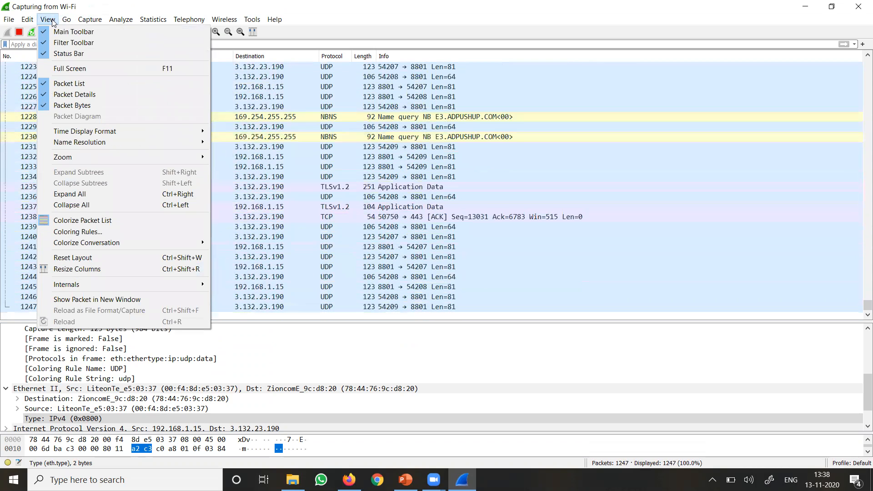
click(71, 233)
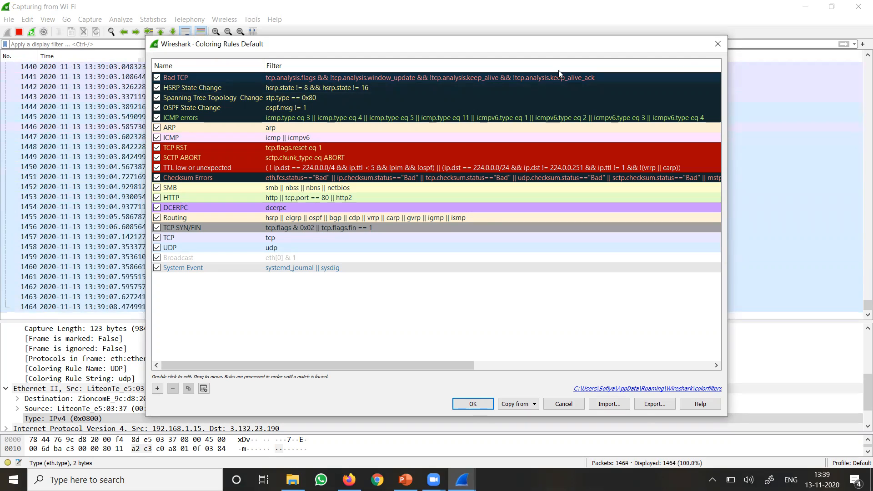
click(718, 43)
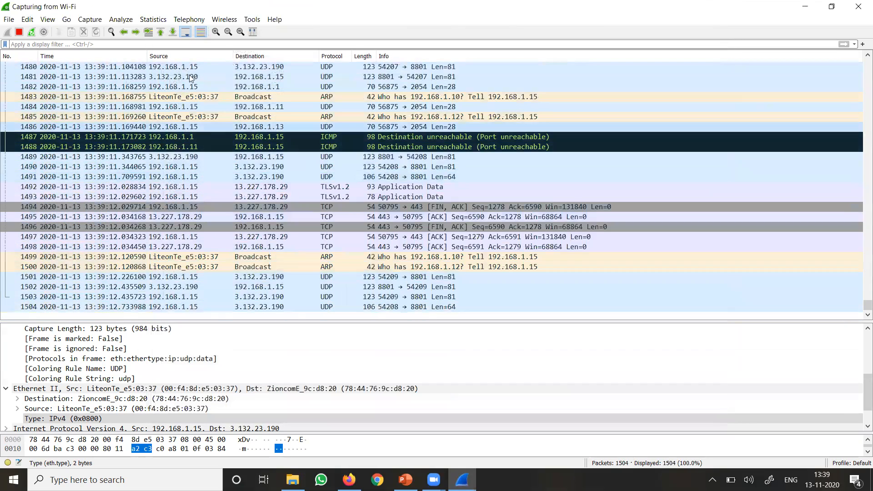
Turn packet list colorization off and back on.
click(47, 19)
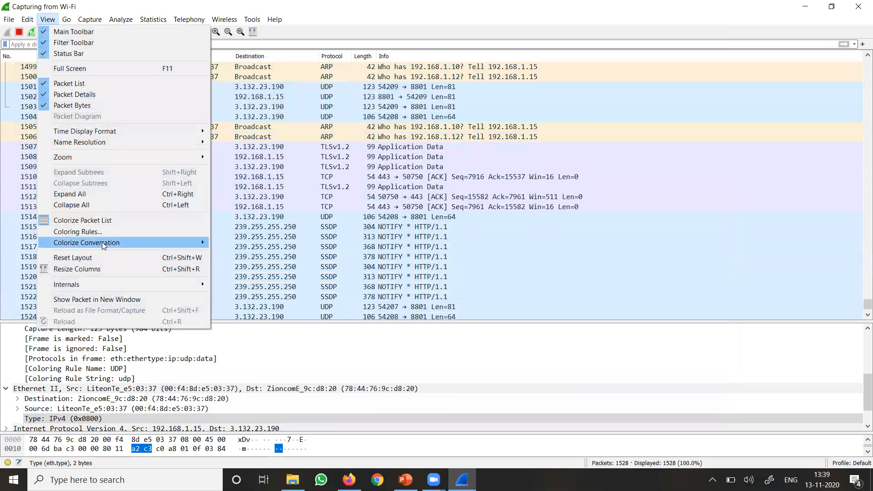
click(87, 221)
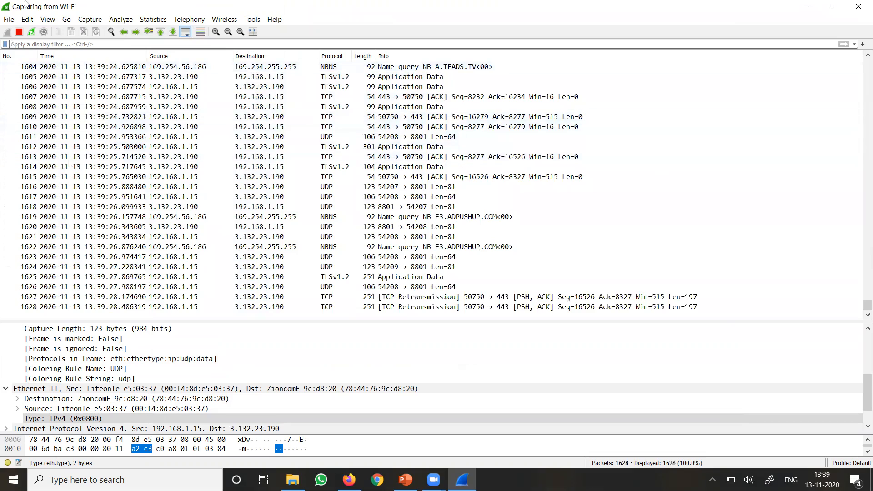
click(47, 20)
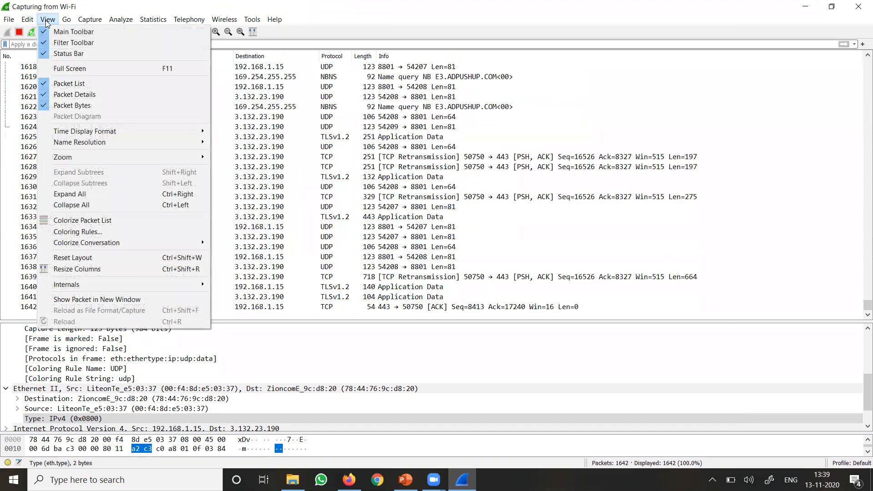
click(82, 220)
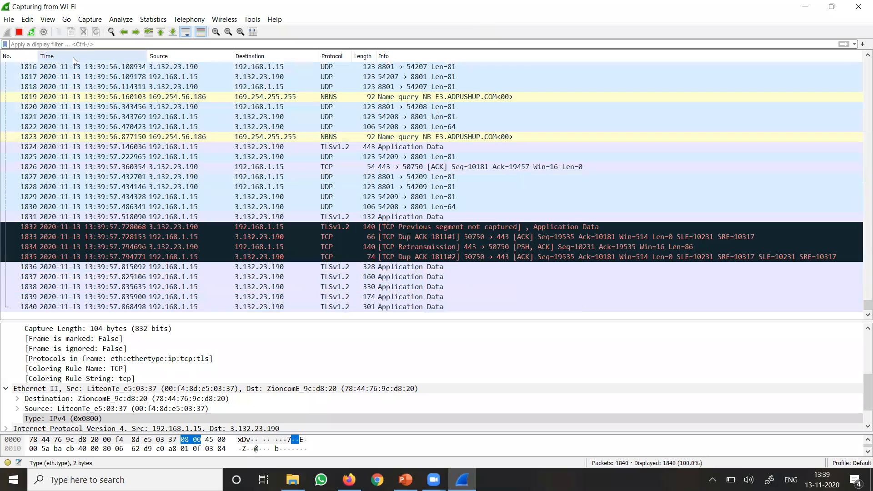
Stop the running capture and select packet 1856.
click(19, 31)
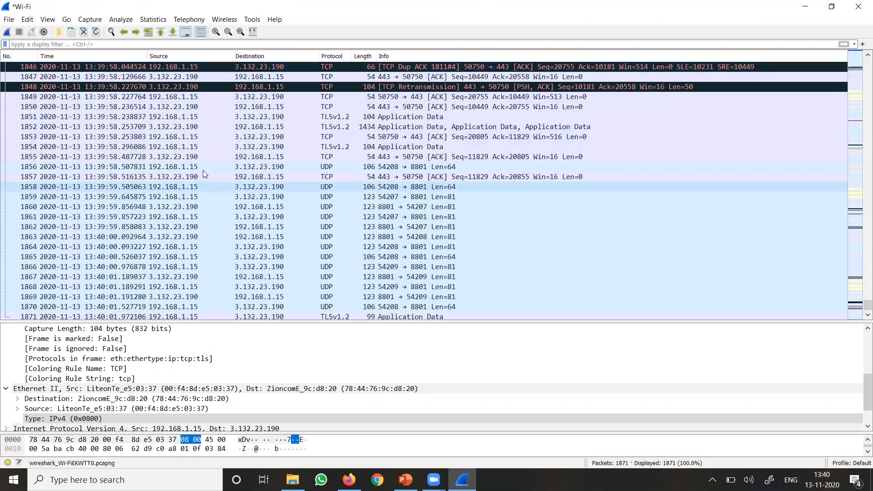
click(181, 167)
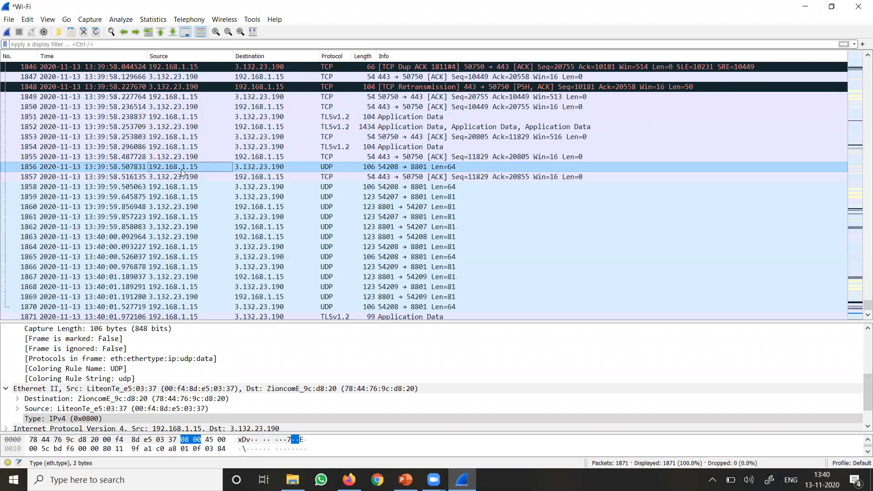
Apply the display filter ip.addr==192.168.1.15 and look through the matching packets.
click(48, 44)
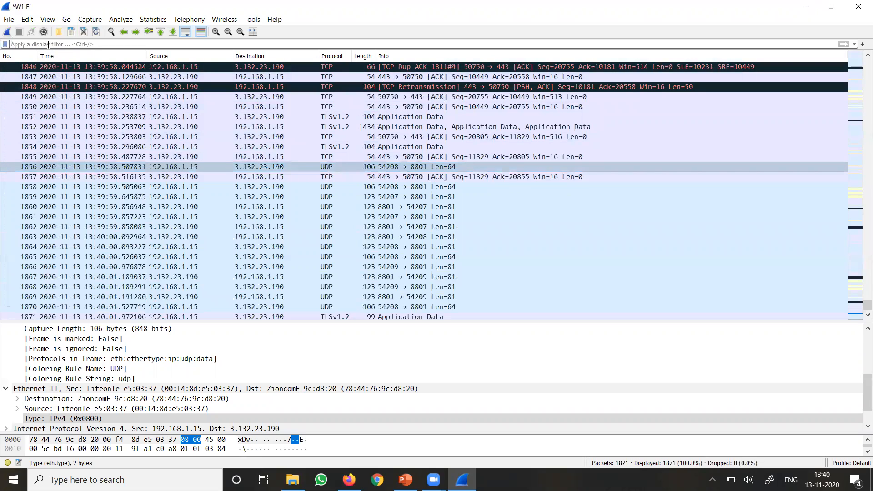
text(ip)
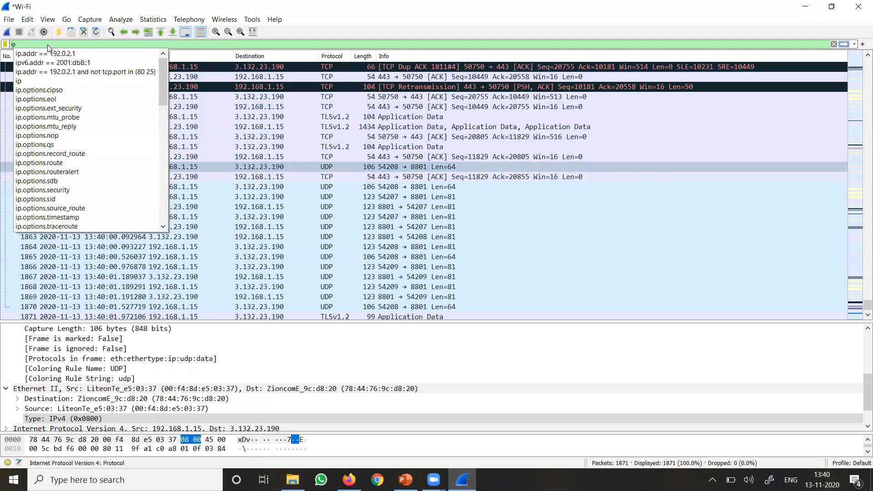
text(.addr)
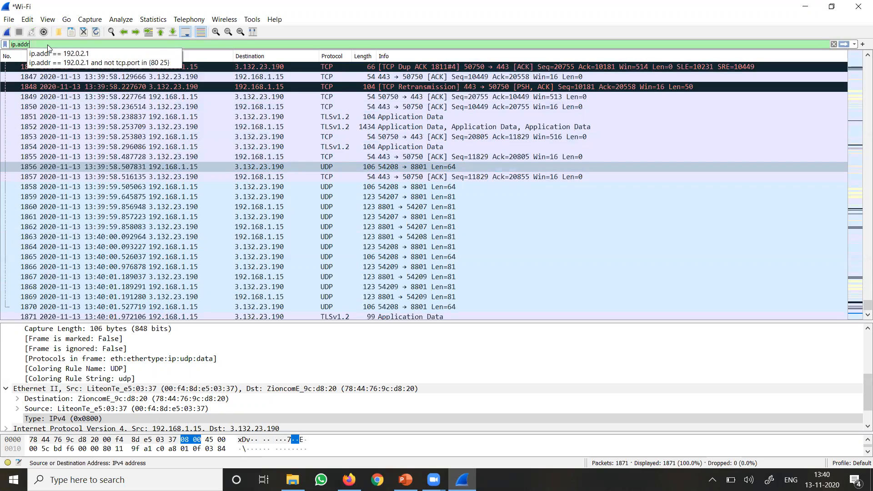
text(==)
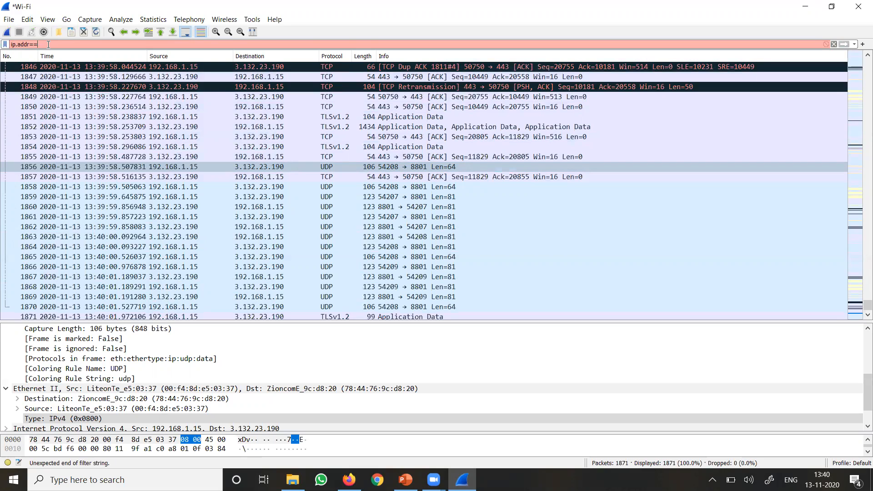
text(192.)
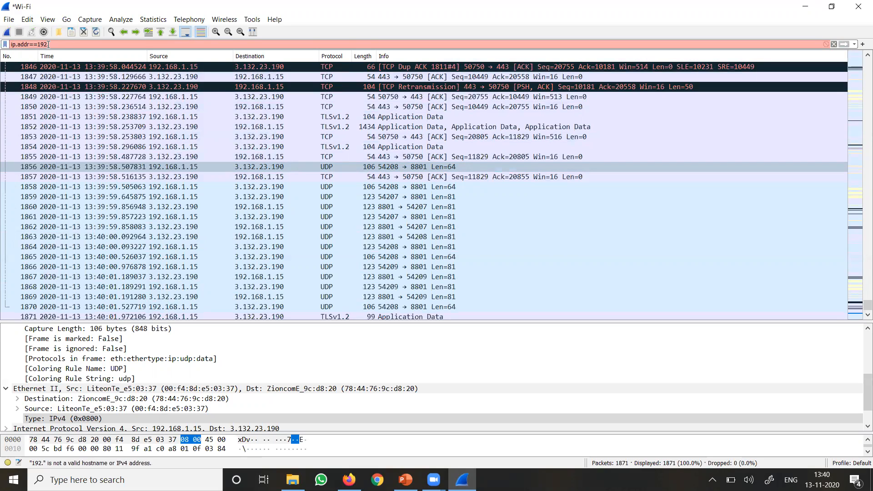
text(168.1.15)
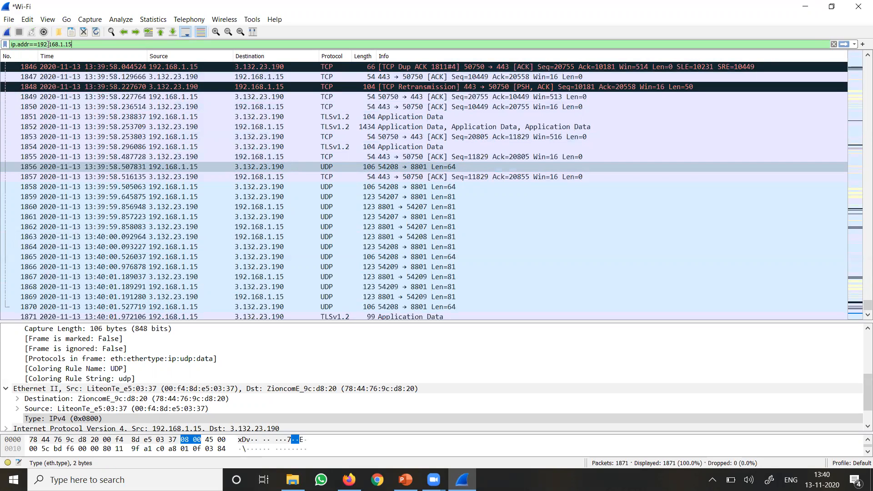
key(Return)
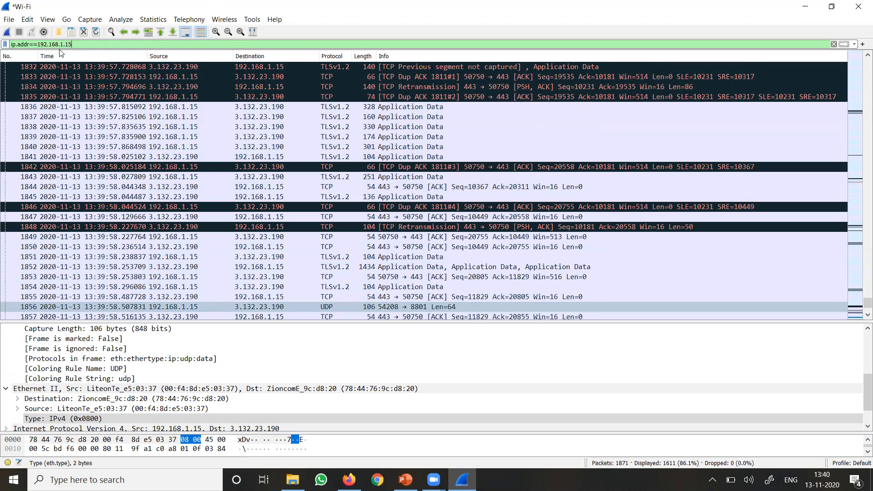
scroll(183, 294, down, 5)
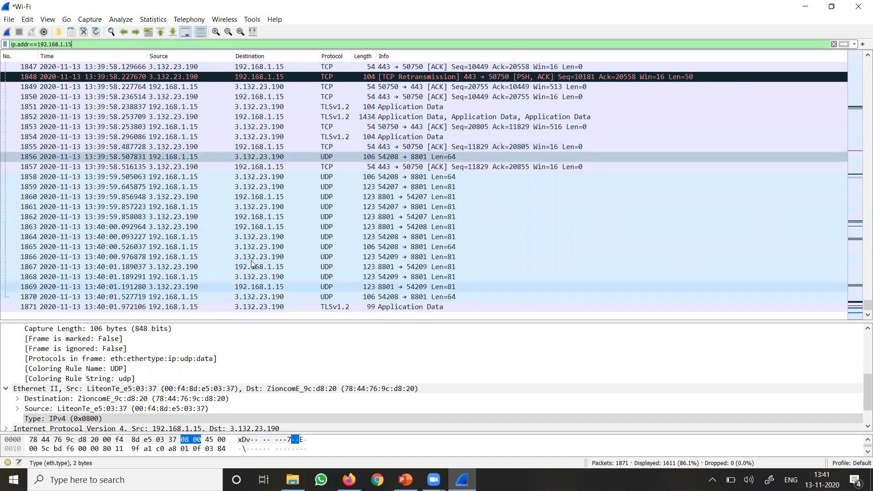
scroll(67, 196, up, 12)
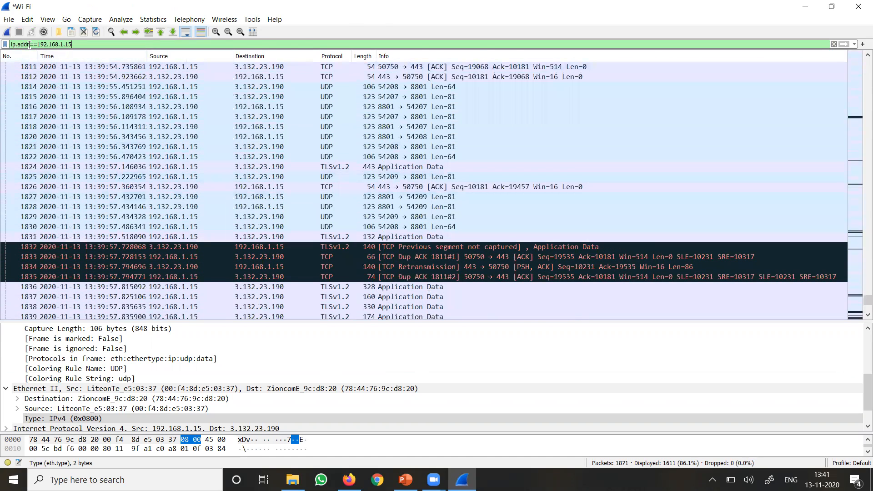
Change the display filter to ip.dst==192.168.1.15 and apply it.
click(30, 44)
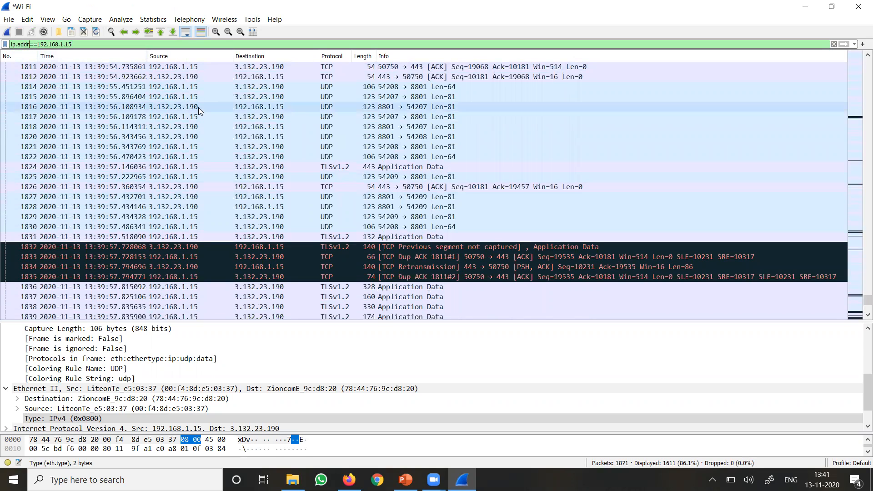
key(BackSpace)
key(BackSpace)
key(BackSpace)
key(BackSpace)
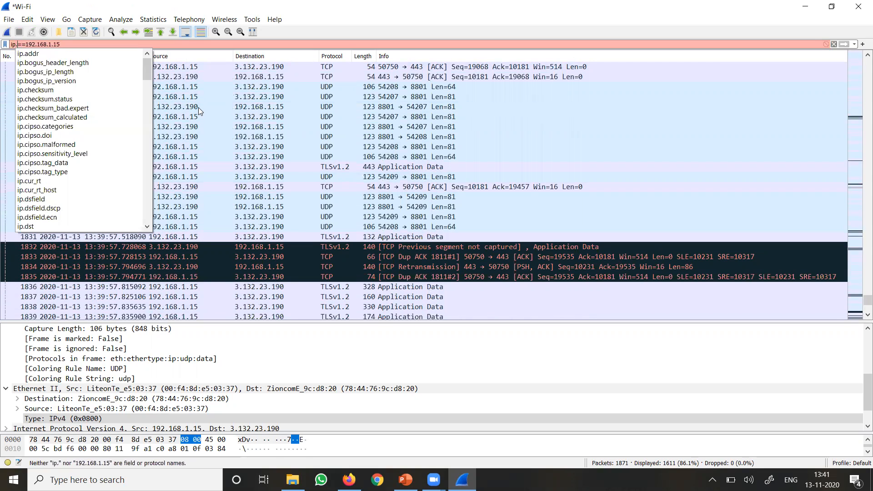
text(dst)
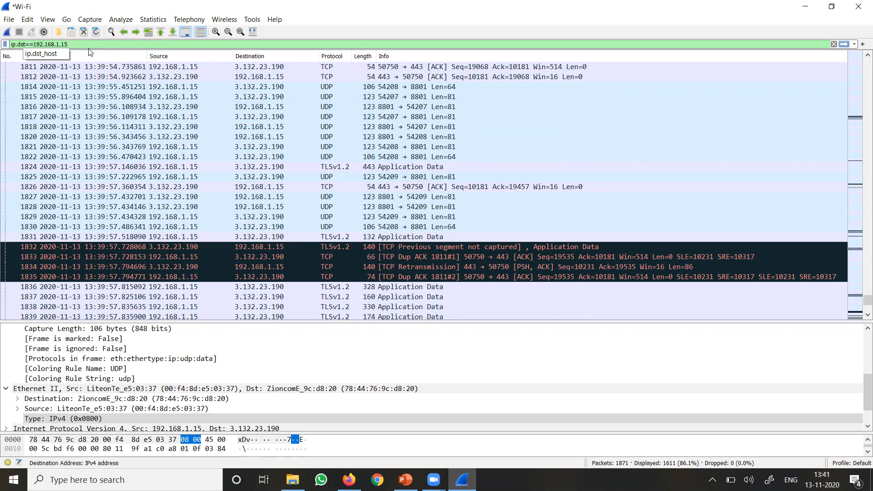
key(Return)
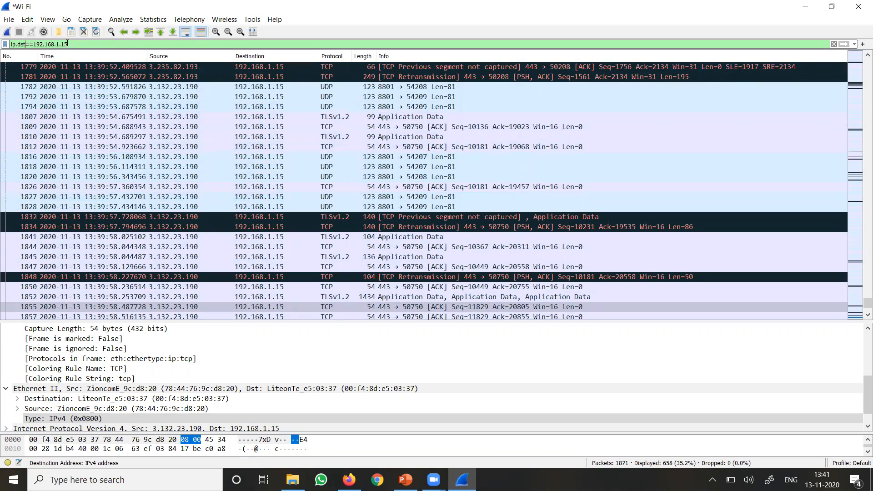
Change the display filter back to ip.addr==192.168.1.15, apply it, and clear the filter.
double_click(23, 44)
text(addr)
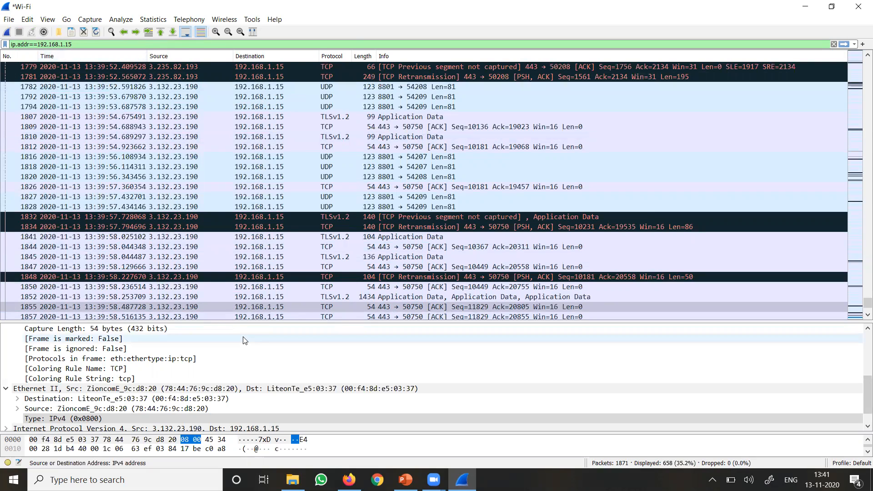
key(Return)
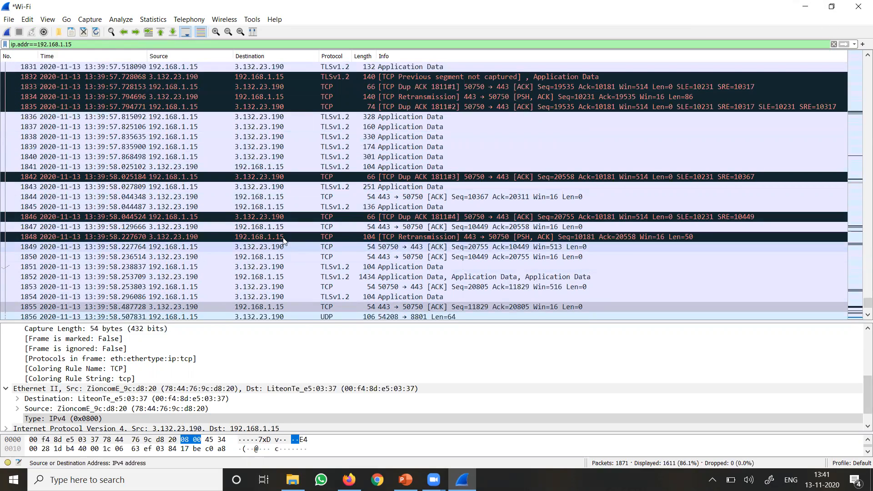
click(833, 44)
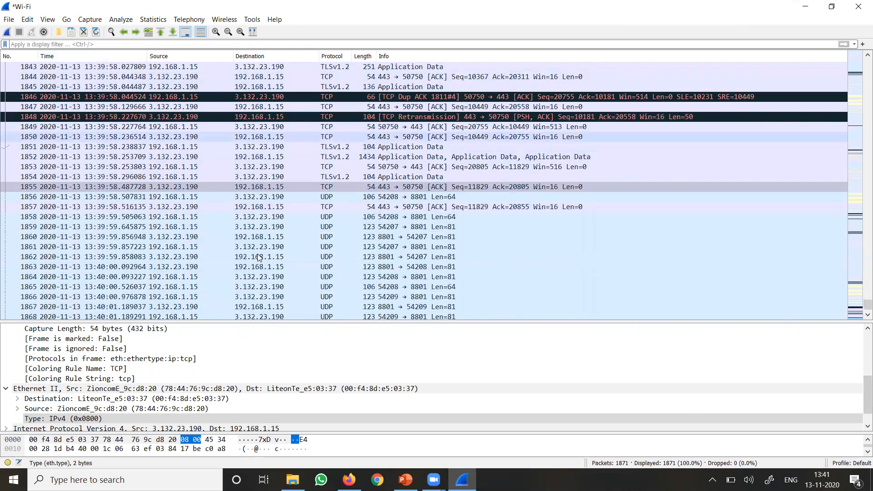
Filter the packets by the destination address of packet 1785 using ip.dst == 169.254.255.255, and clear the filter.
scroll(259, 258, down, 2)
scroll(259, 257, up, 20)
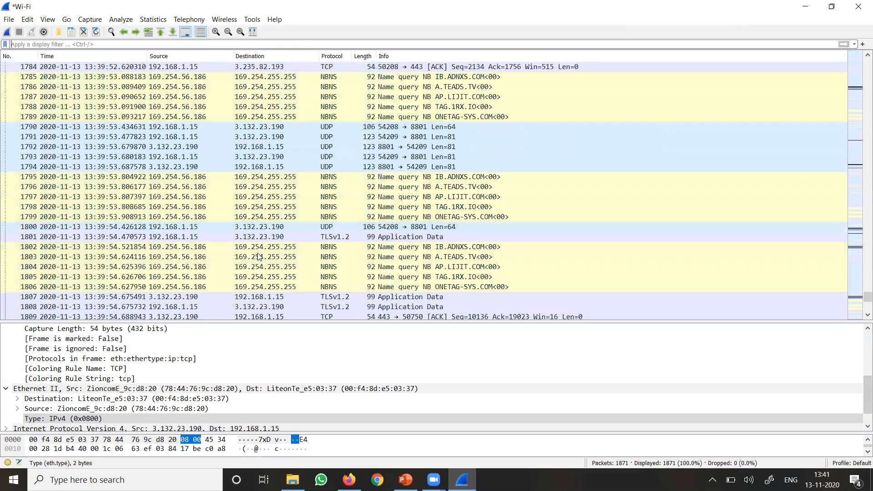
right_click(257, 77)
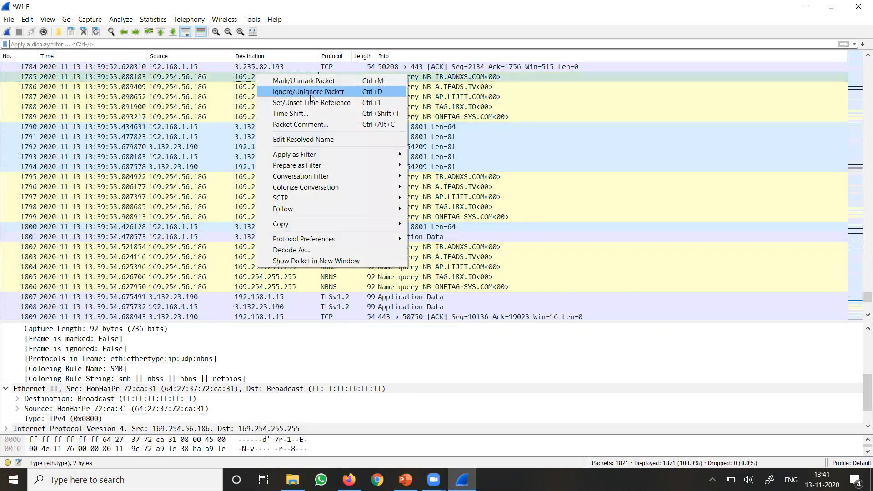
click(244, 82)
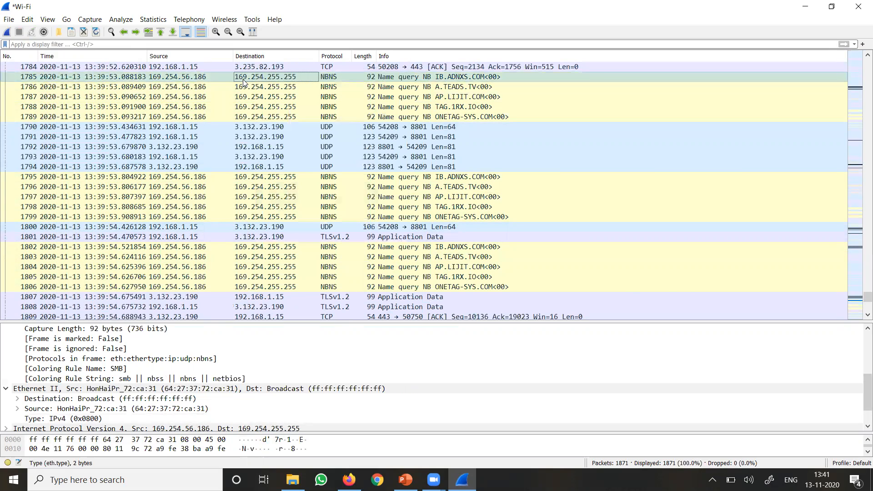
right_click(243, 82)
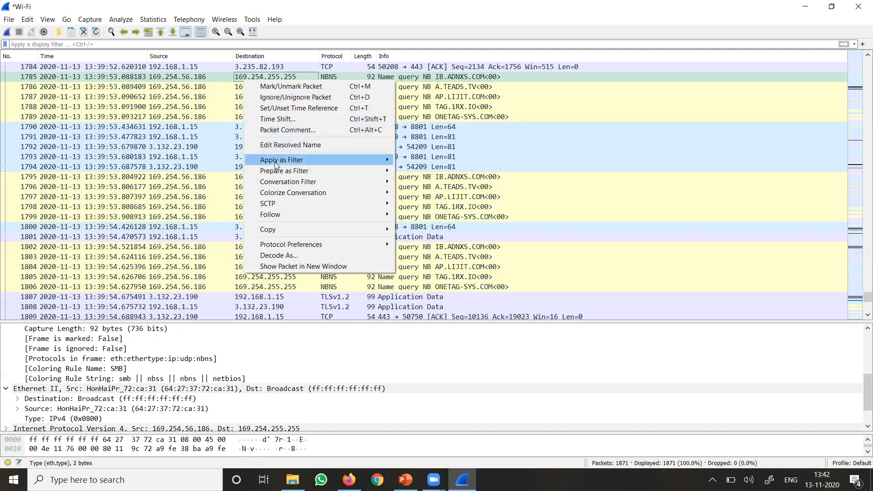
mouse_move(276, 166)
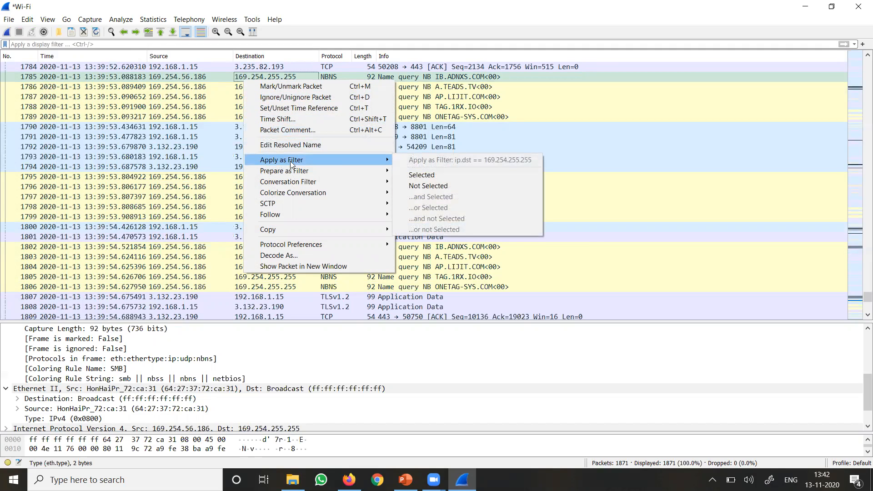
click(419, 175)
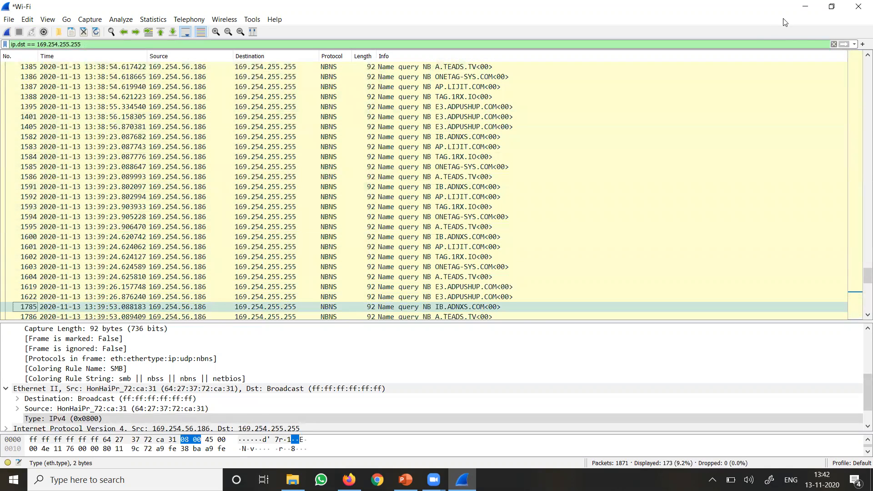
click(834, 45)
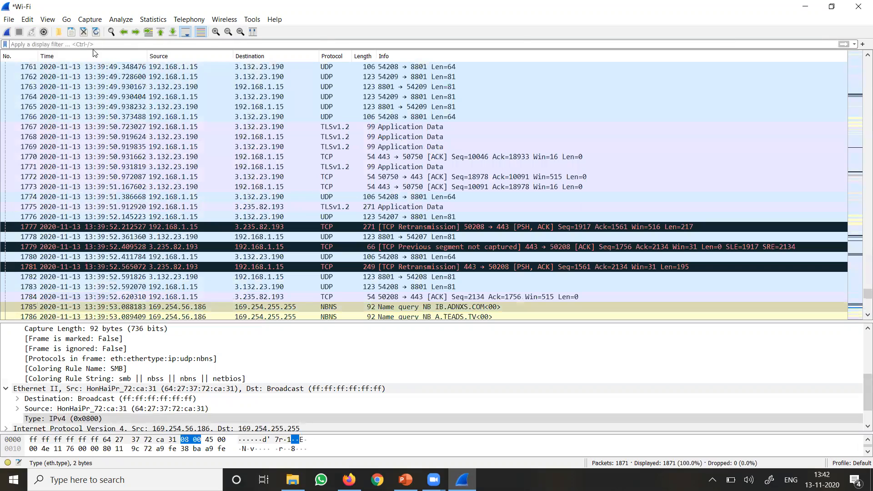
Select packet 1767 and examine its frame details, including arrival time, lengths and protocols, and its Ethernet II addresses.
scroll(132, 351, down, 1)
scroll(132, 351, up, 5)
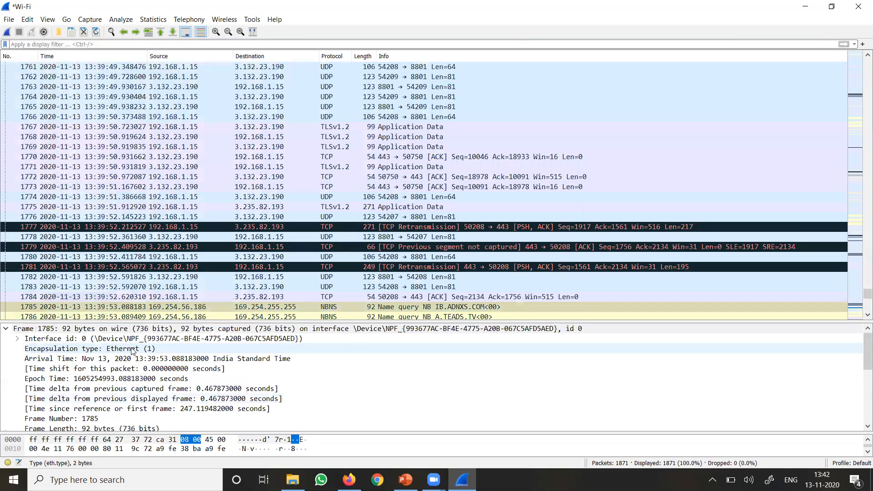
click(82, 130)
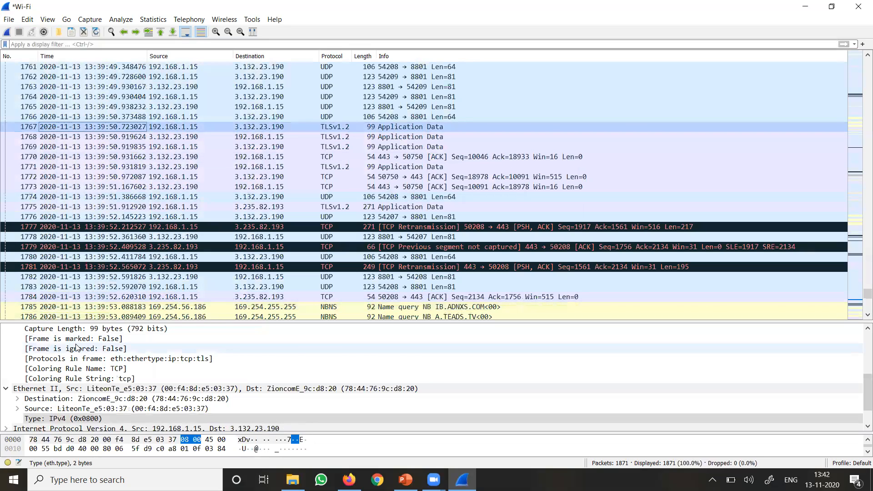
scroll(77, 347, down, 1)
scroll(77, 348, up, 3)
scroll(77, 347, up, 1)
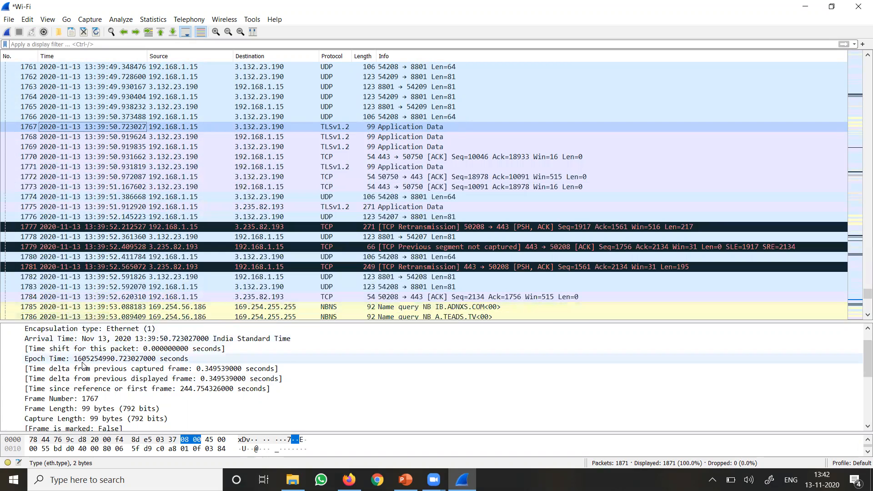
scroll(83, 366, up, 1)
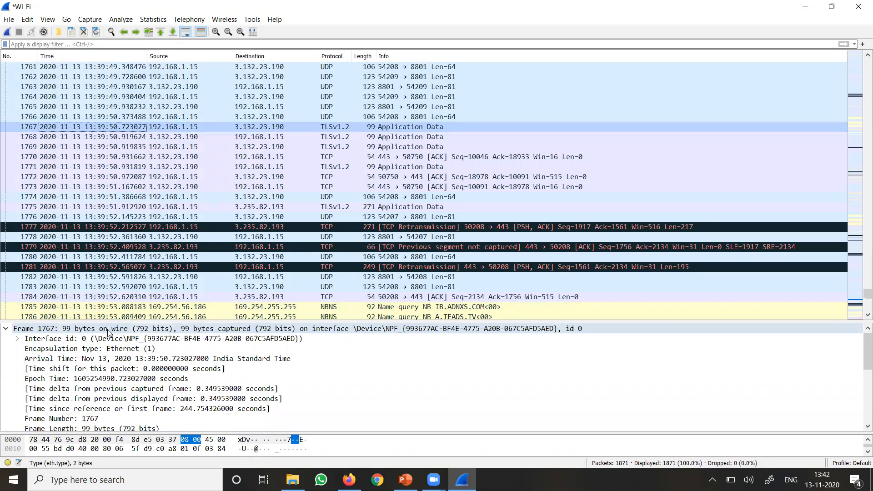
scroll(76, 399, down, 1)
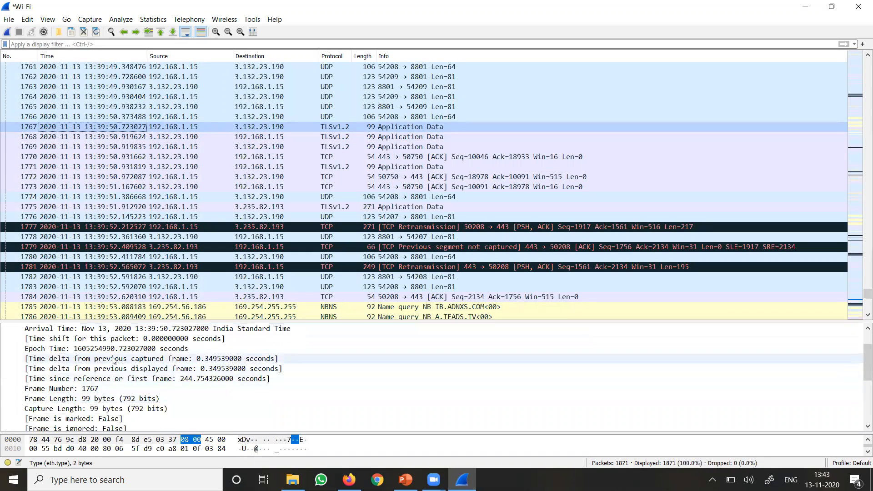
scroll(95, 408, down, 1)
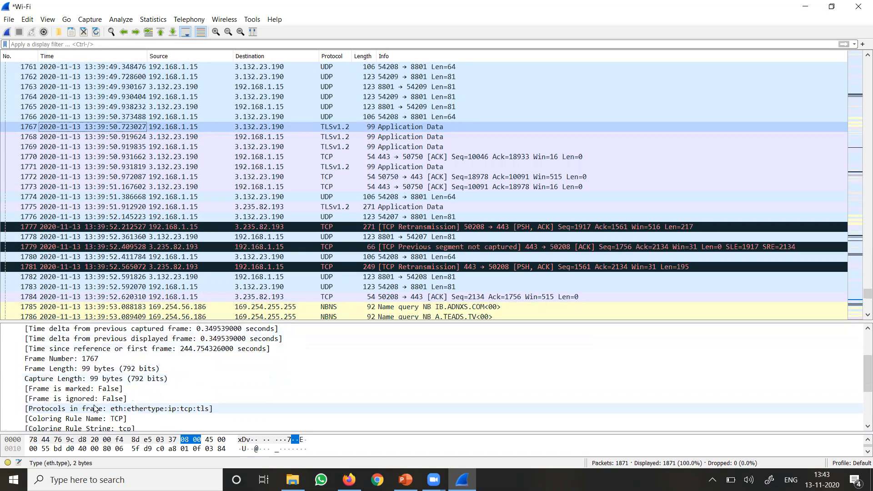
scroll(95, 408, down, 2)
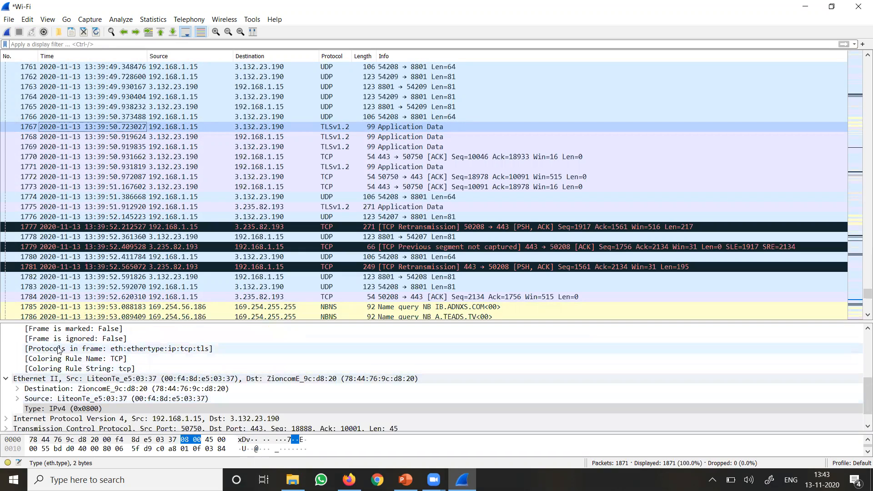
scroll(44, 380, down, 1)
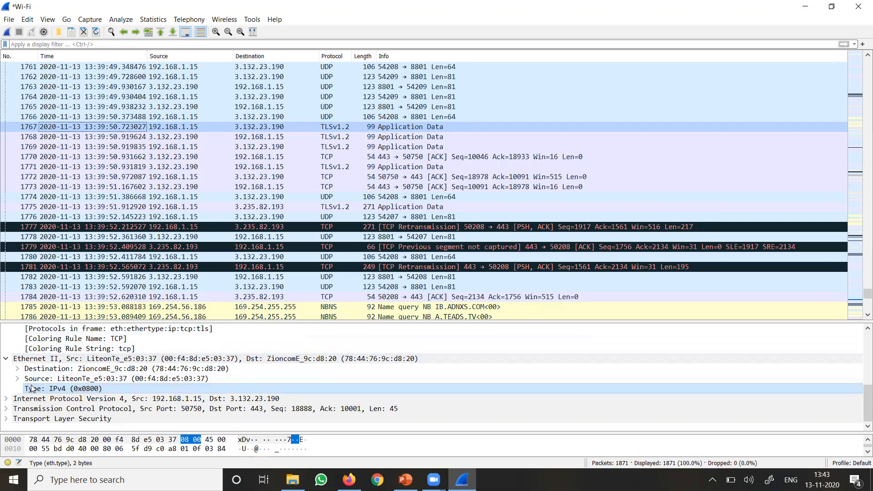
Expand the Internet Protocol Version 4 section of packet 1767 and examine its header fields down to the destination address.
click(5, 399)
scroll(15, 400, down, 2)
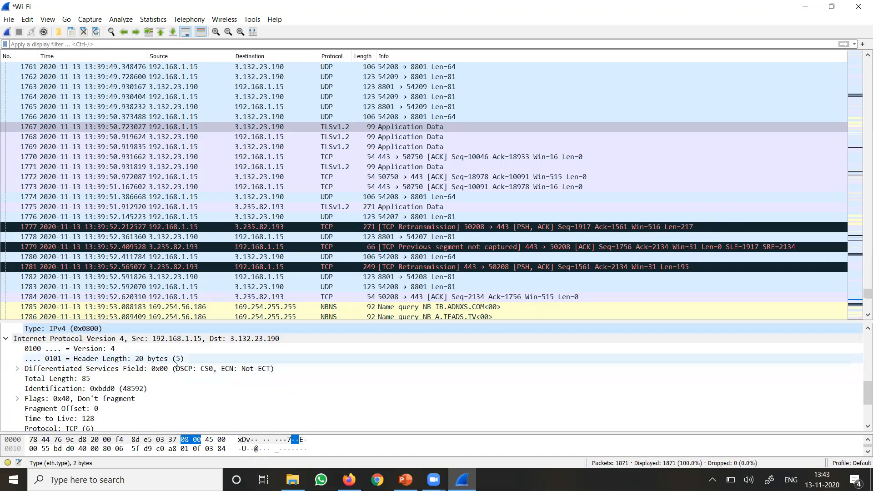
scroll(80, 396, down, 1)
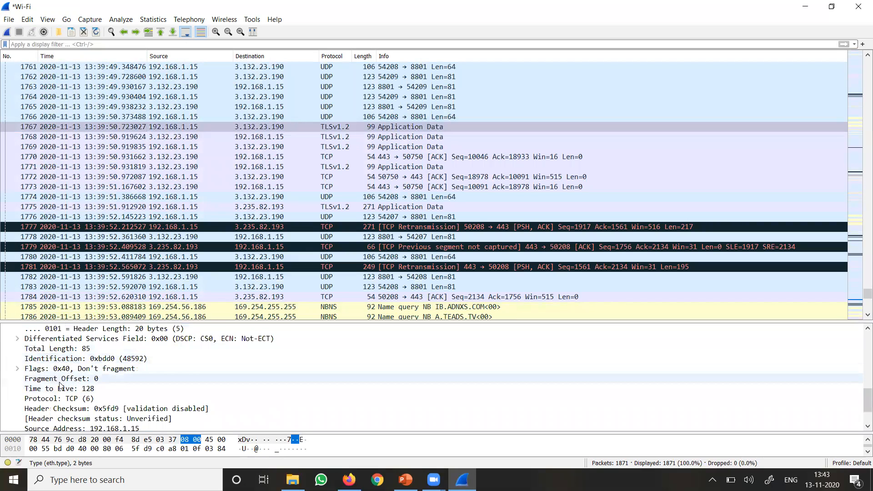
scroll(68, 377, down, 1)
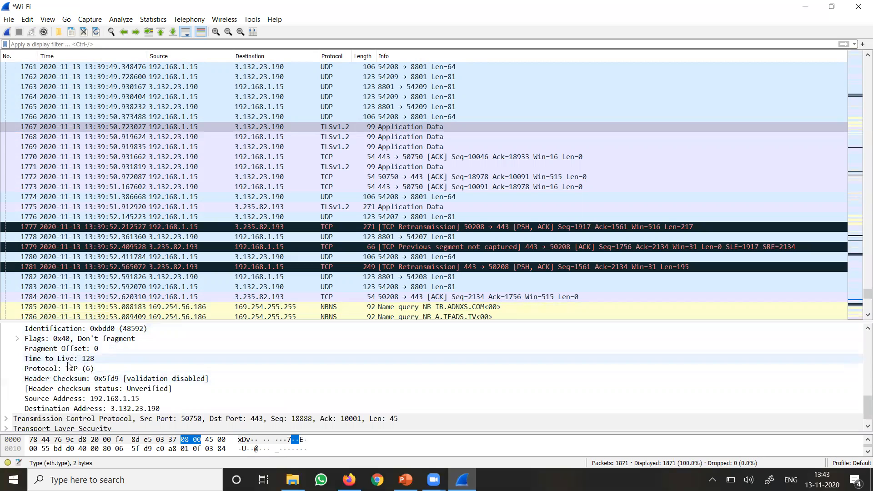
scroll(55, 409, down, 1)
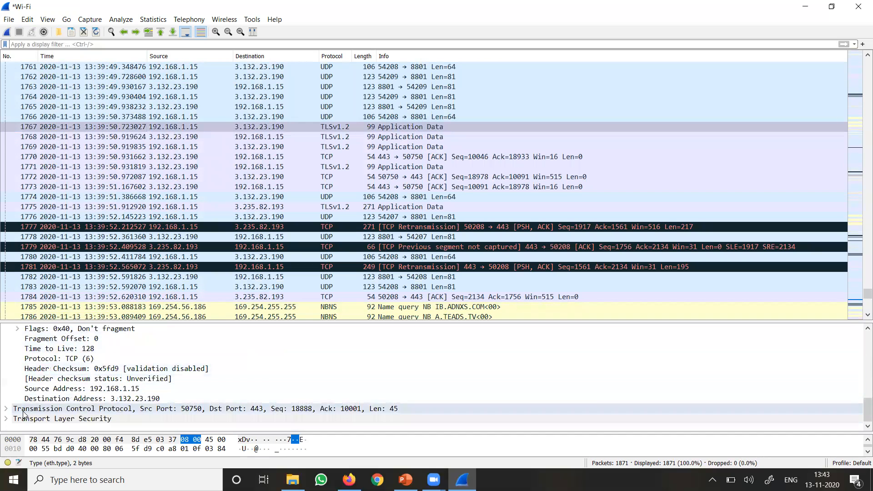
Expand the Transport Layer Security and Transmission Control Protocol sections of packet 1767 and read through the TCP fields.
click(7, 418)
scroll(14, 417, down, 1)
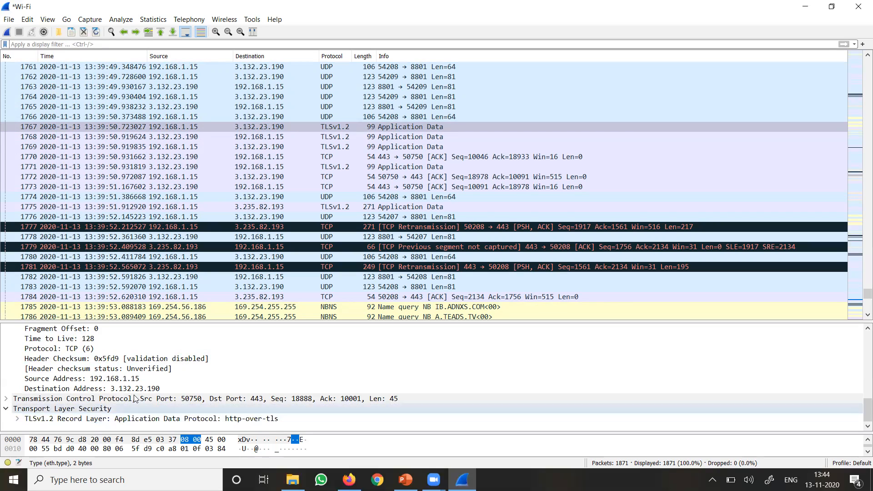
double_click(27, 400)
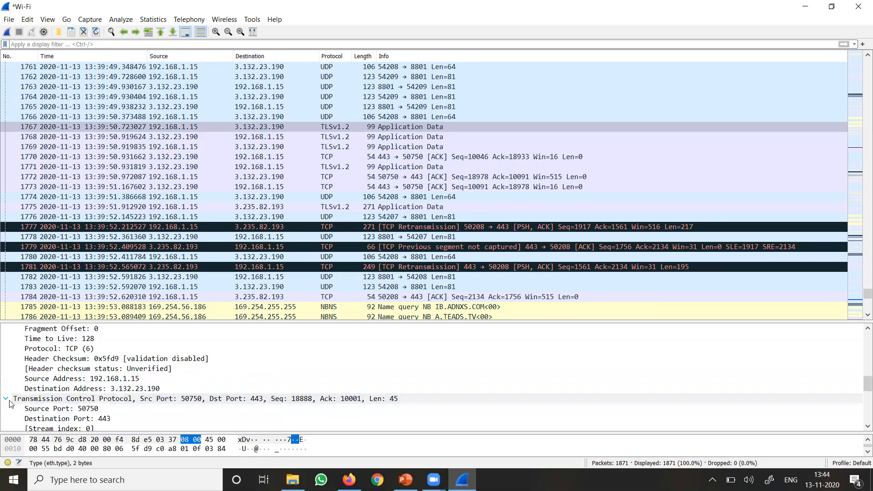
scroll(93, 417, down, 2)
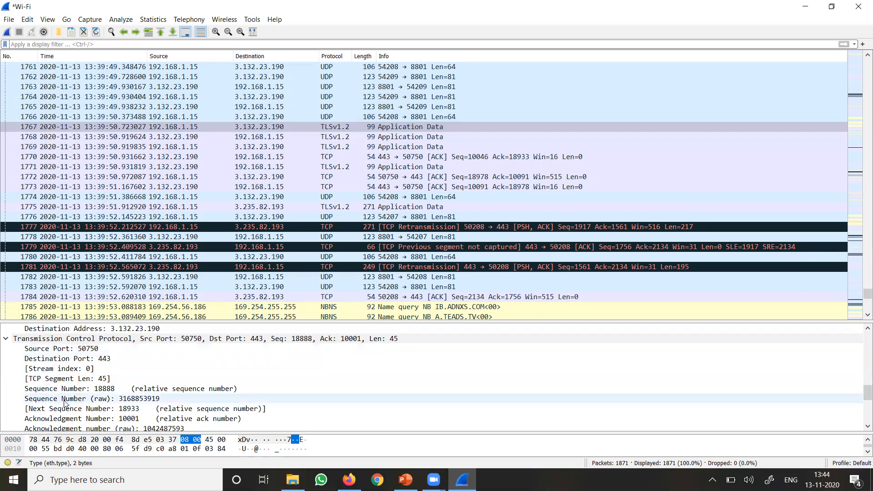
scroll(93, 415, down, 5)
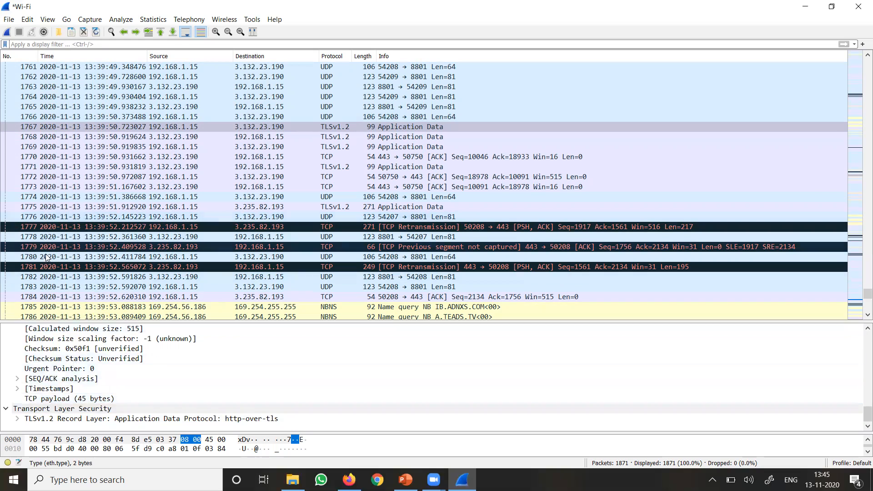
scroll(221, 285, up, 11)
scroll(221, 285, up, 13)
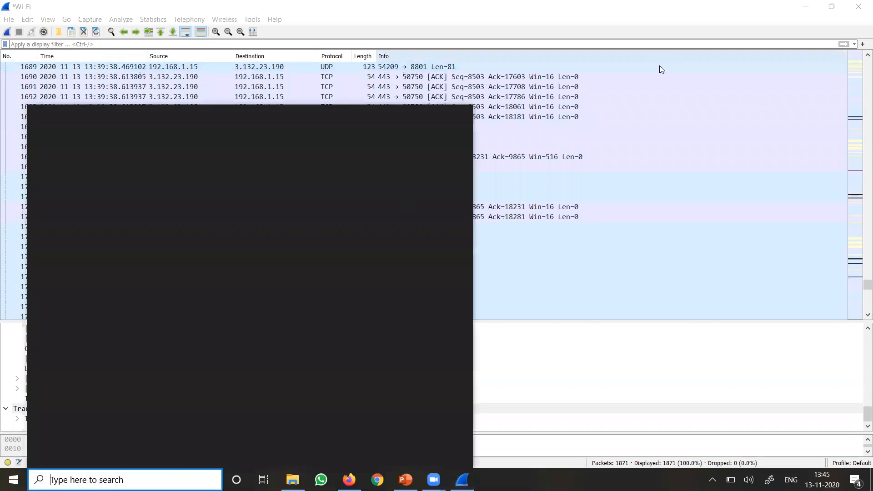
click(591, 87)
click(8, 20)
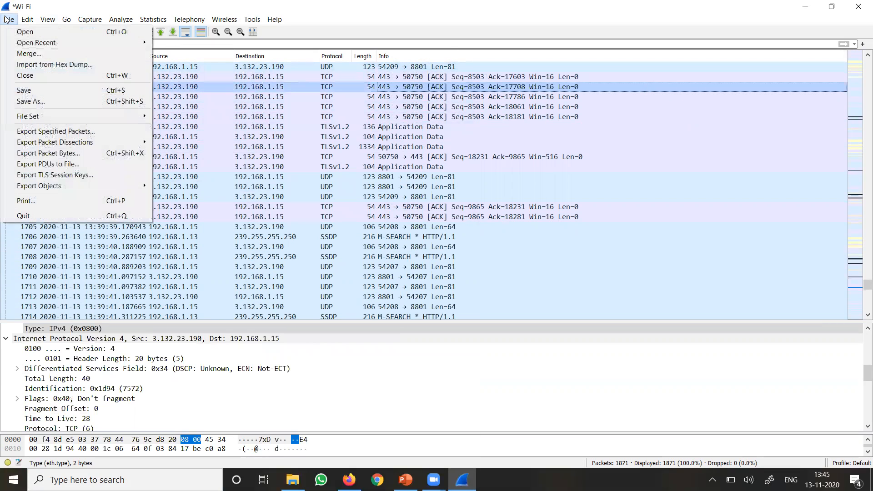
click(300, 117)
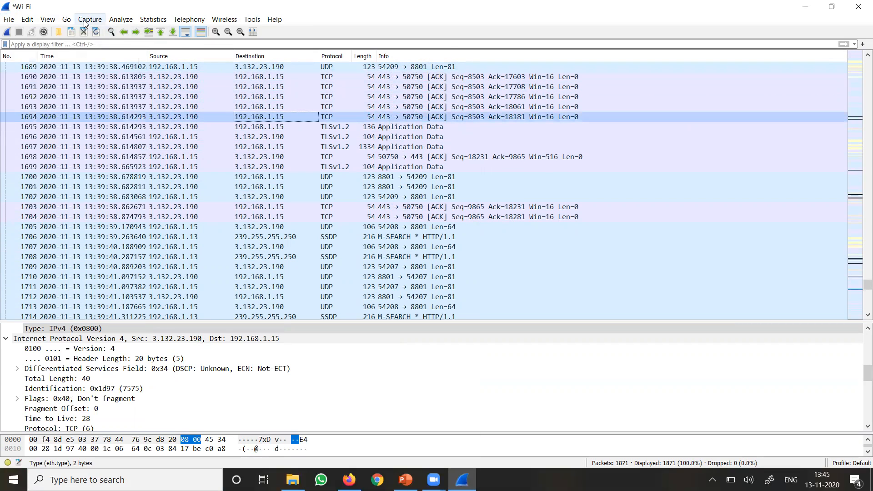
Start a new Wi-Fi capture without saving the captured packets, and stop it after a few packets.
click(89, 19)
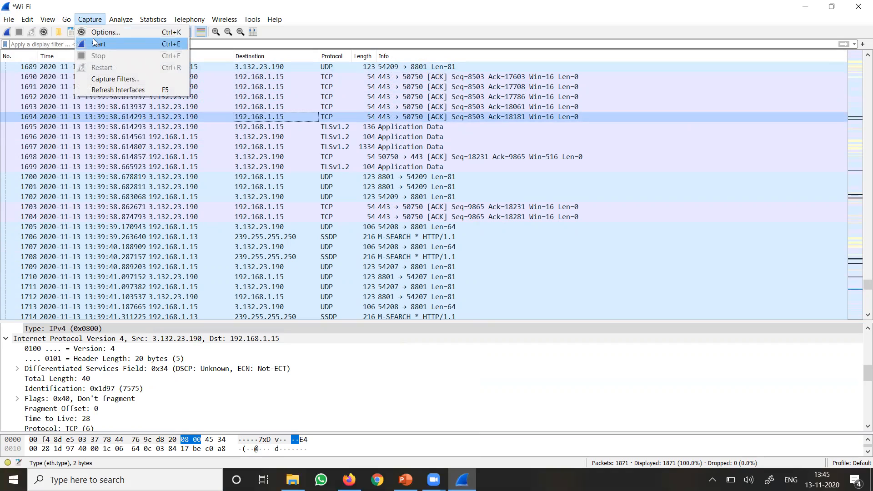
click(93, 39)
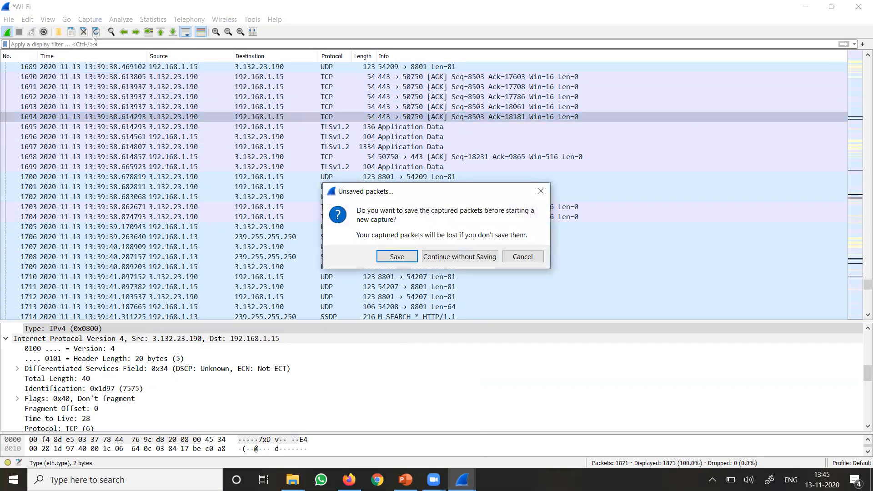
click(435, 256)
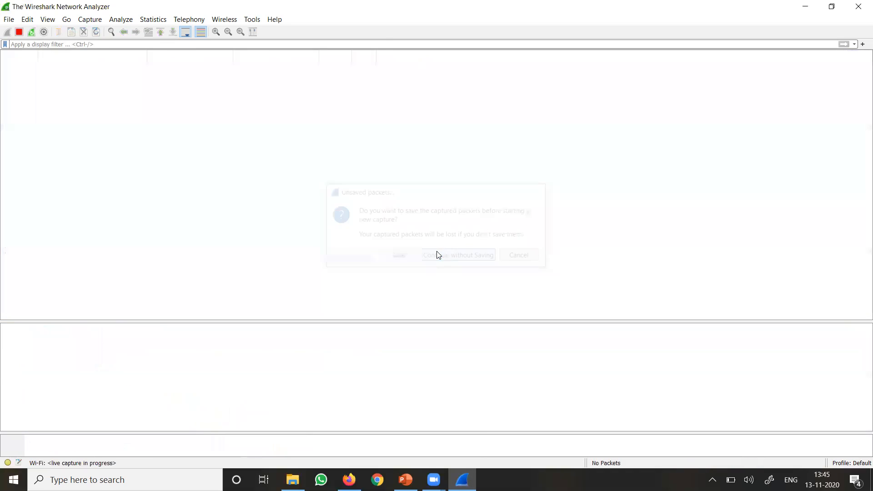
click(19, 33)
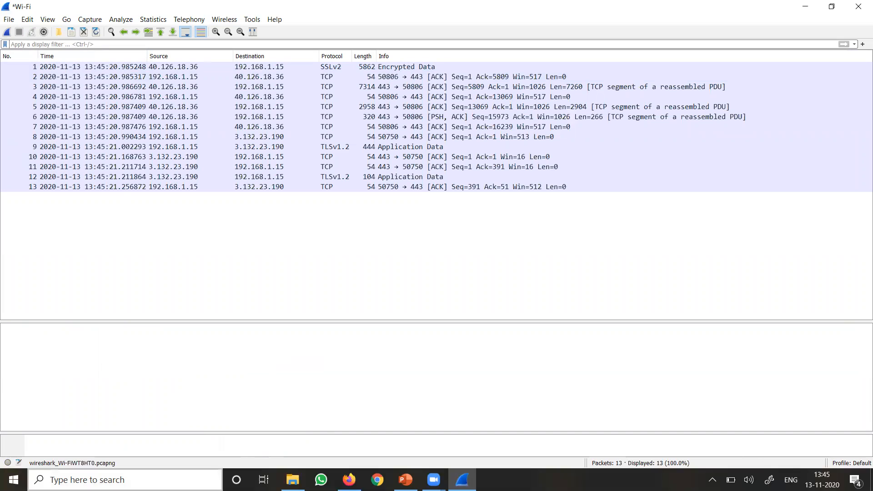
Open Command Prompt, run ping 8.8.8.8, and minimize the window to return to Wireshark.
click(125, 480)
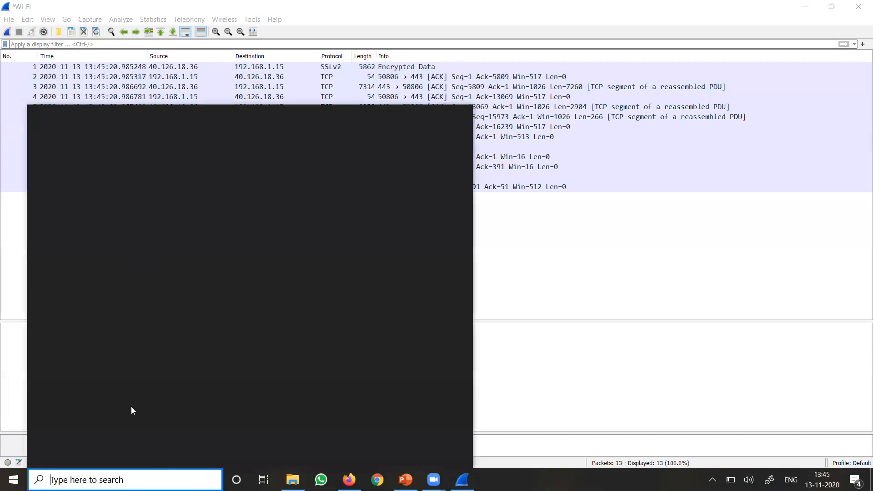
text(cmd)
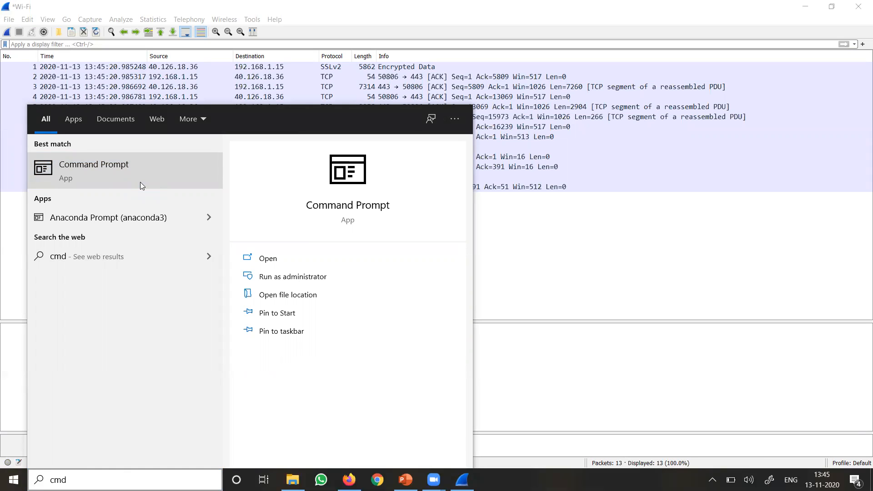
click(285, 258)
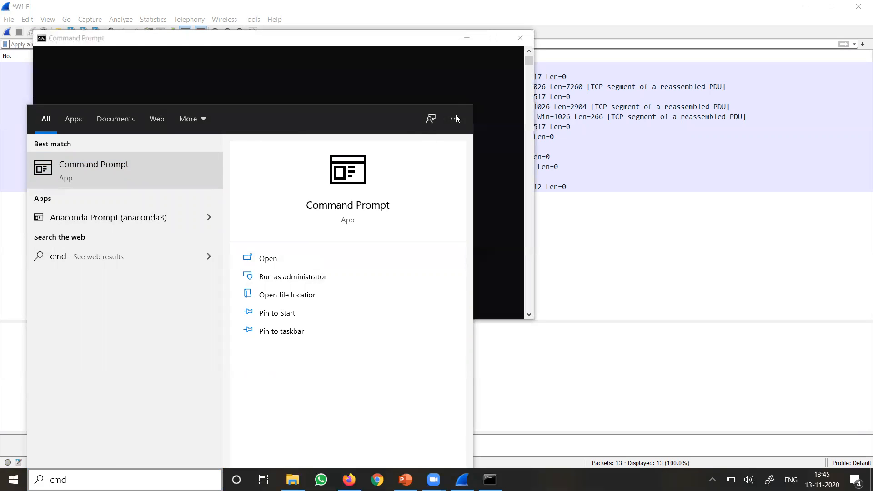
click(432, 78)
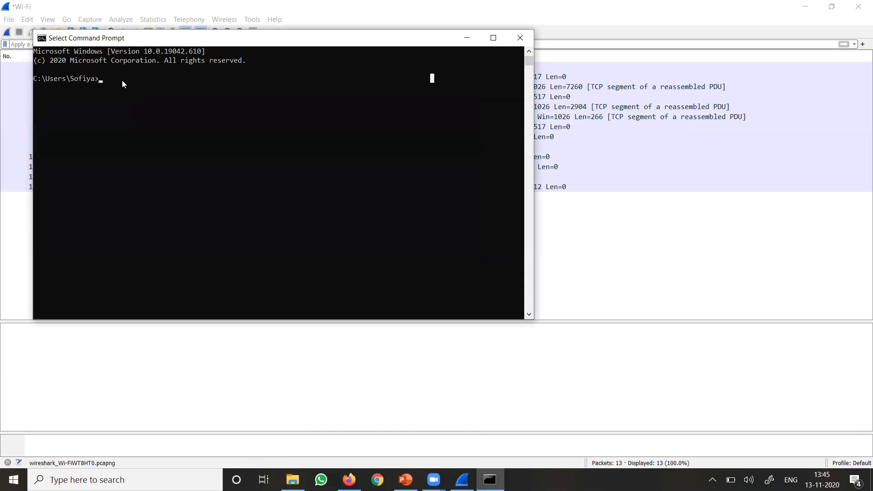
text(ping 8.8.8.8)
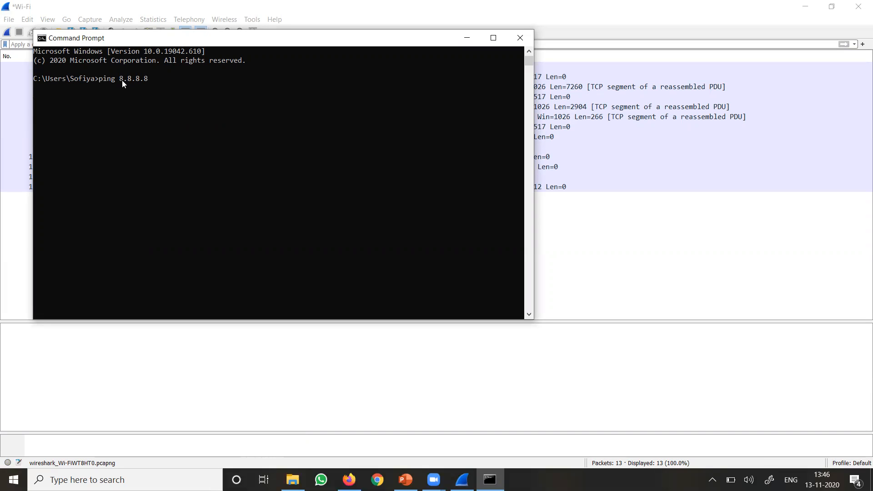
key(Return)
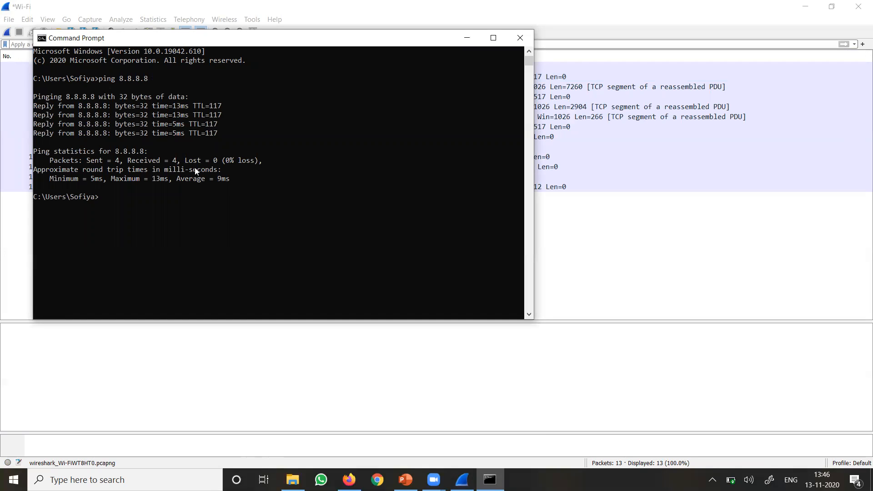
click(146, 204)
click(466, 37)
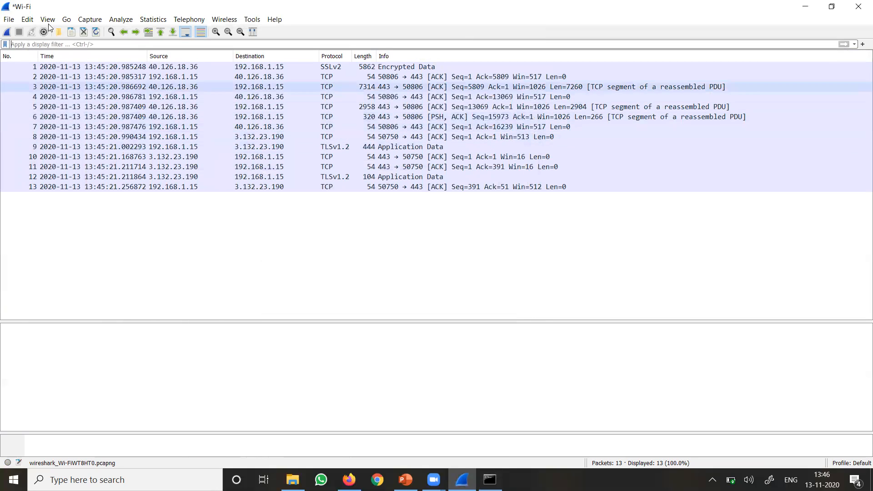
Apply the display filter ip.addr==8.8.8.8 and start a new Wi-Fi capture without saving the captured packets.
click(7, 35)
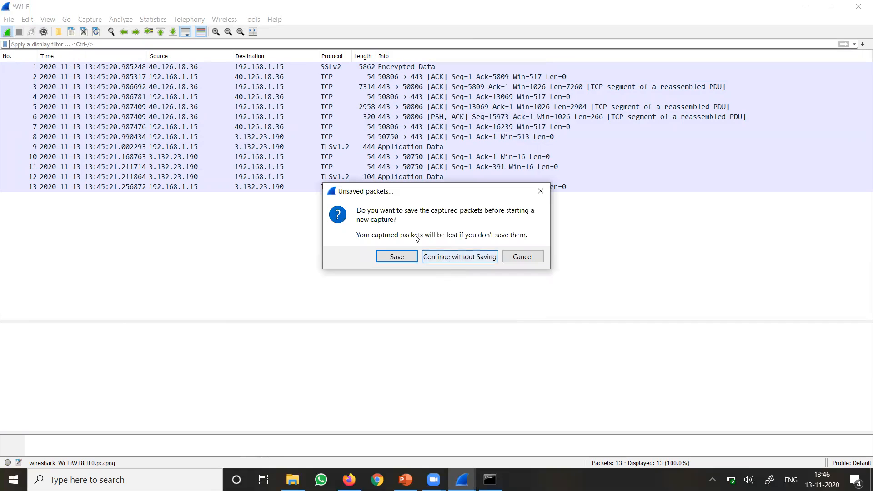
click(540, 191)
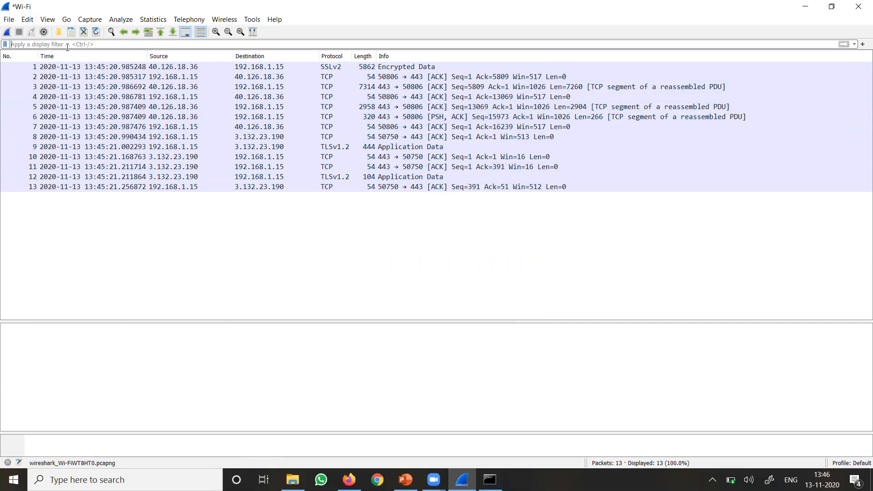
text(ip)
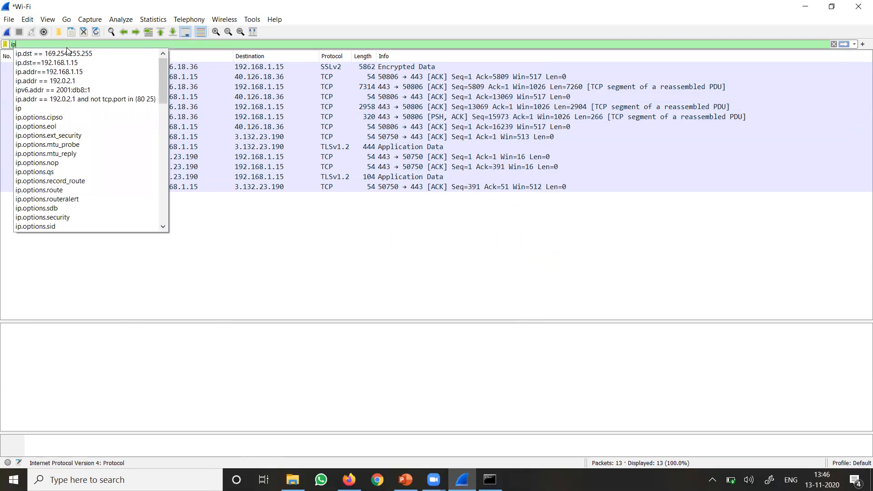
text(.add)
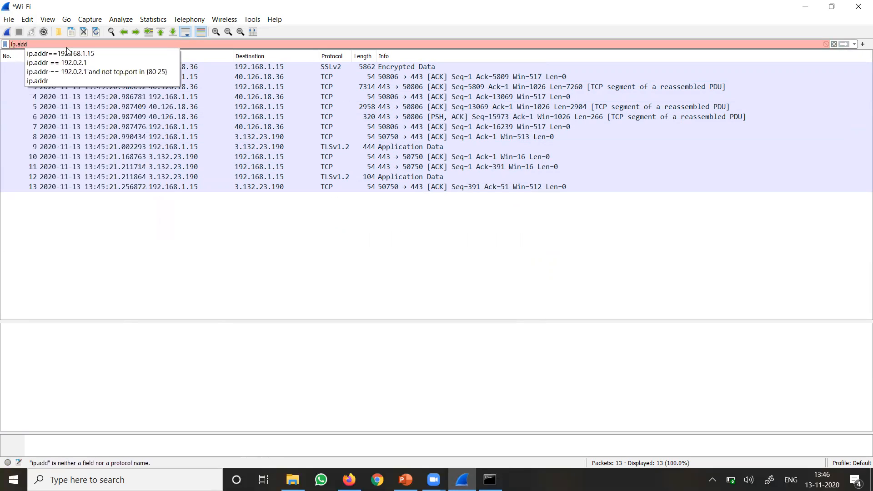
text(r==8.8.8.8)
key(Return)
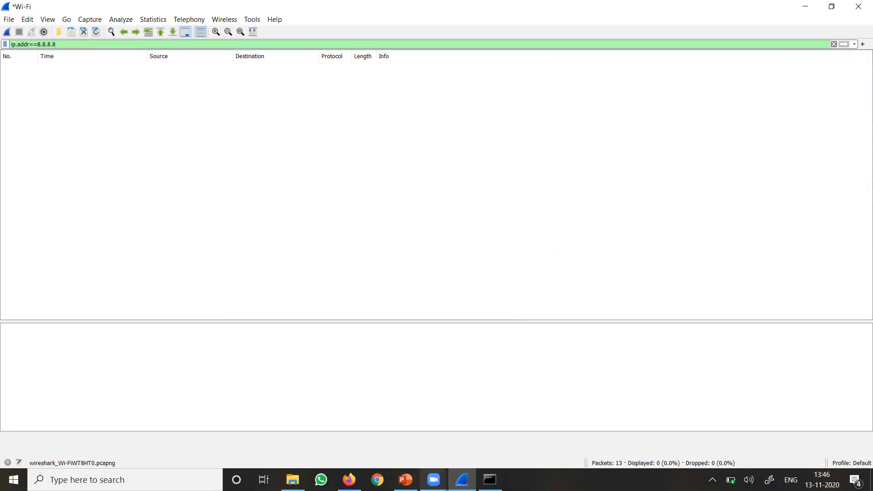
click(7, 32)
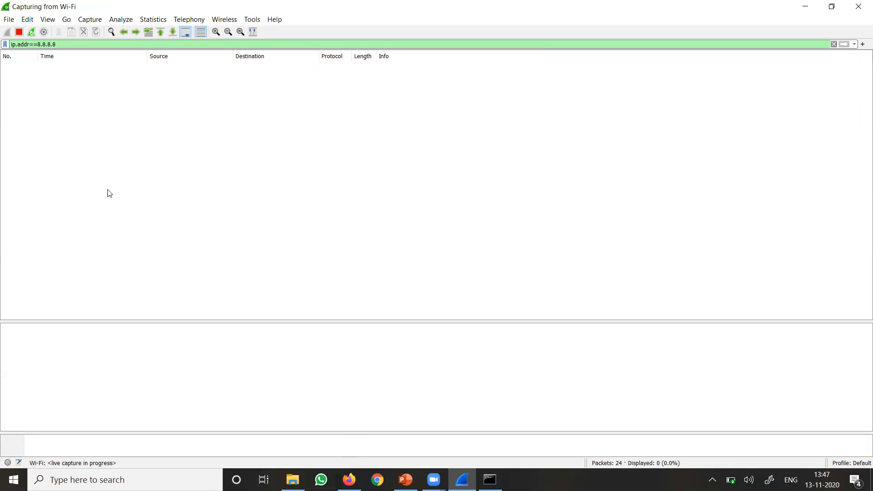
Reduce the Wireshark window and arrange Command Prompt in a smaller window so the packet list stays visible beside it.
click(489, 479)
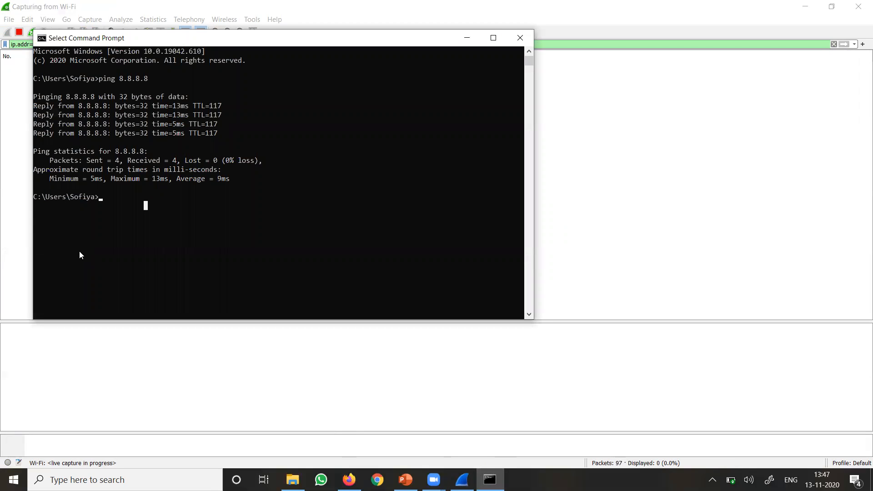
double_click(326, 33)
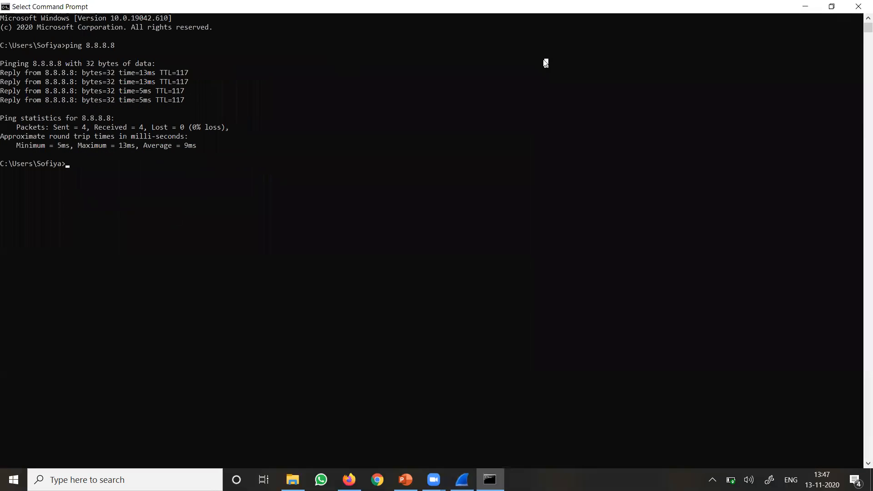
click(805, 6)
click(489, 480)
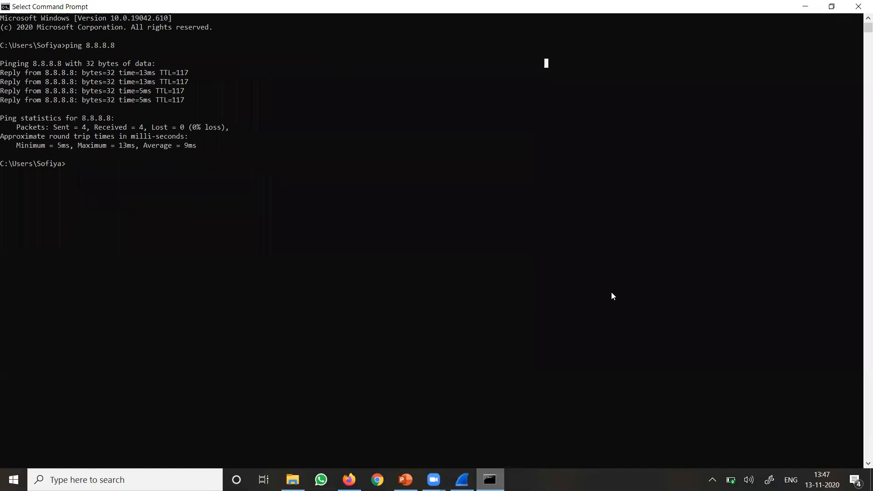
click(832, 6)
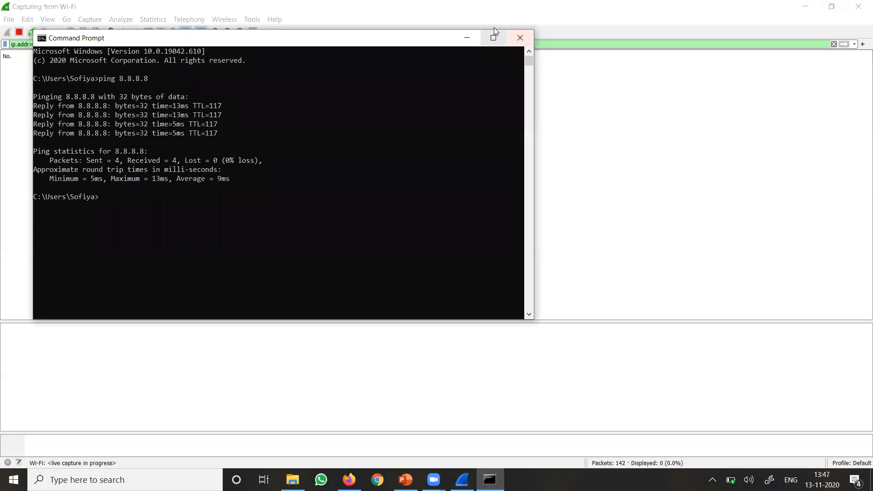
click(494, 29)
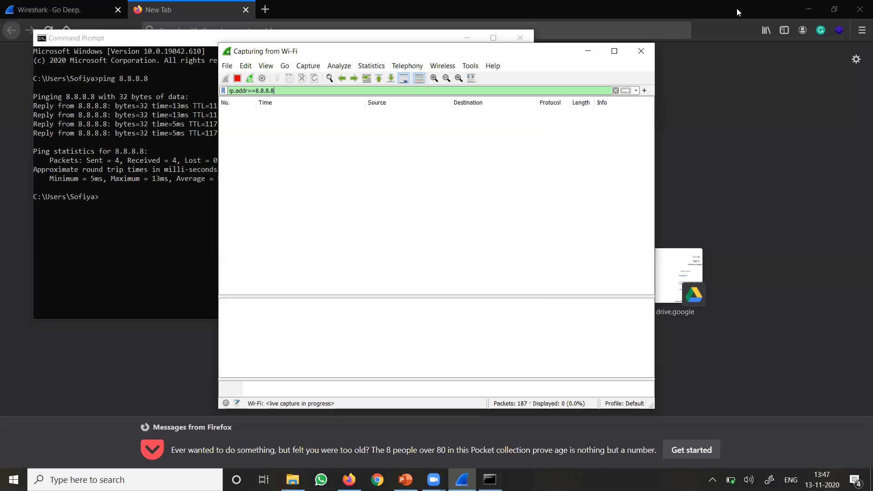
click(135, 197)
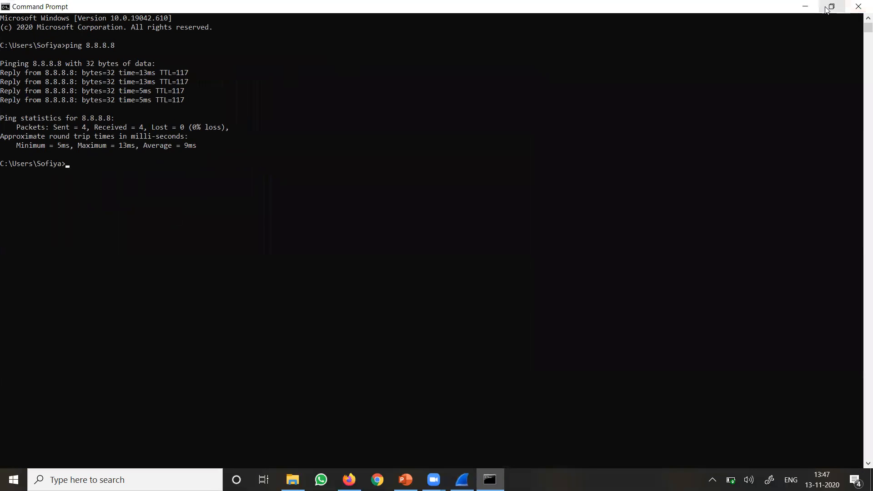
click(834, 8)
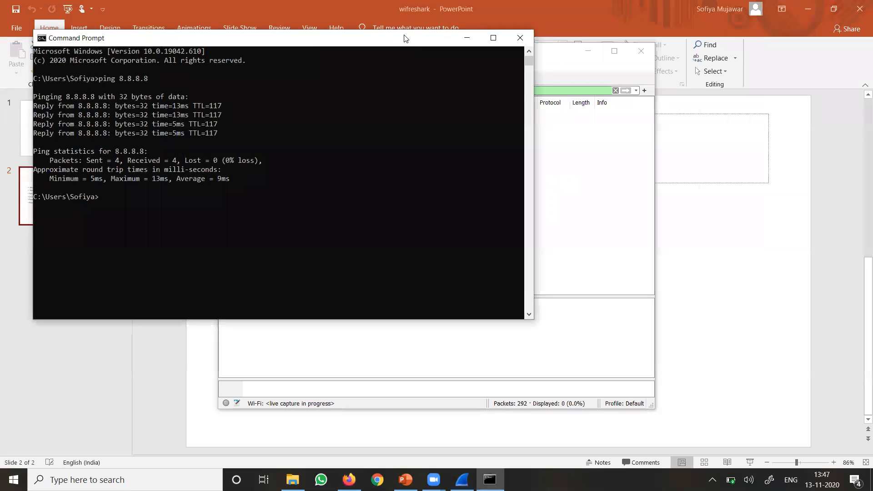
double_click(403, 35)
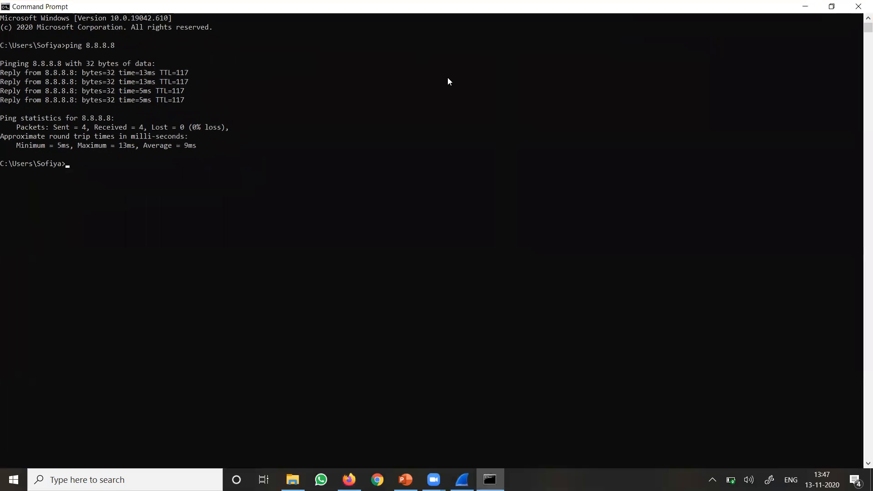
click(832, 7)
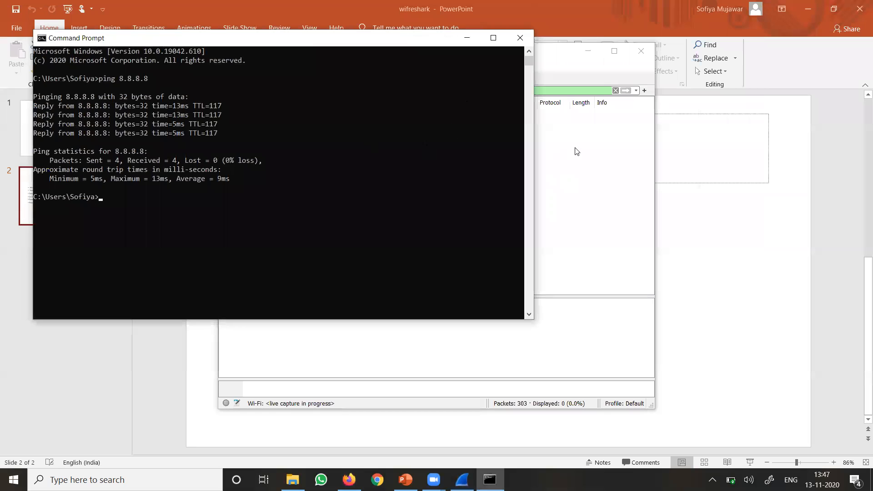
Run ping 8.8.8.8 again in Command Prompt while the Wi-Fi capture is running.
text(pi)
key(BackSpace)
key(BackSpace)
key(BackSpace)
key(BackSpace)
key(BackSpace)
key(Up)
key(Return)
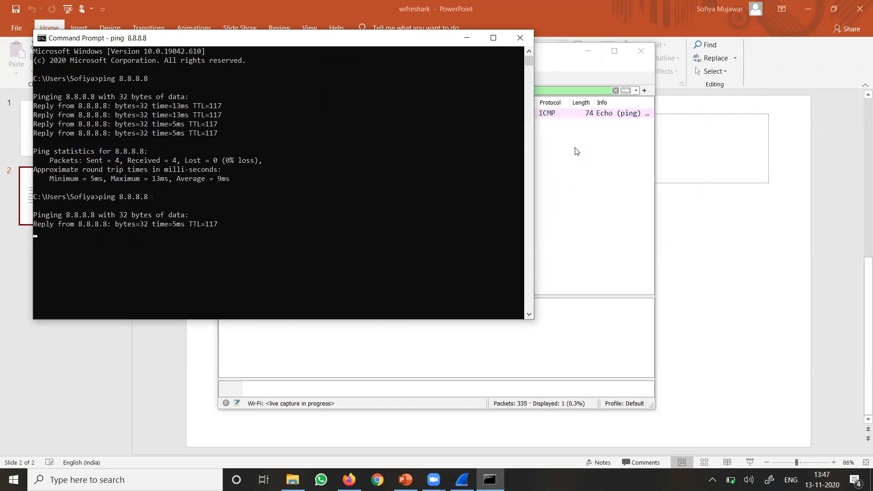
Return to Wireshark at full size and examine the source and destination of the first ICMP echo request.
click(466, 38)
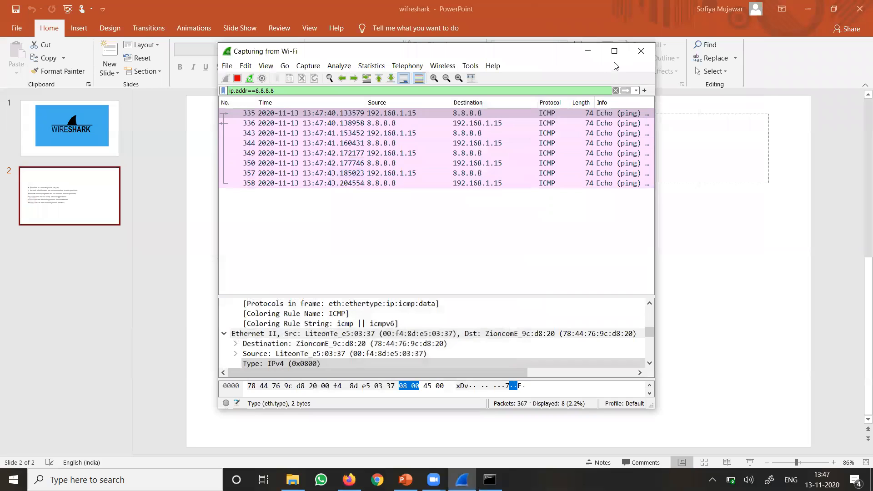
click(614, 51)
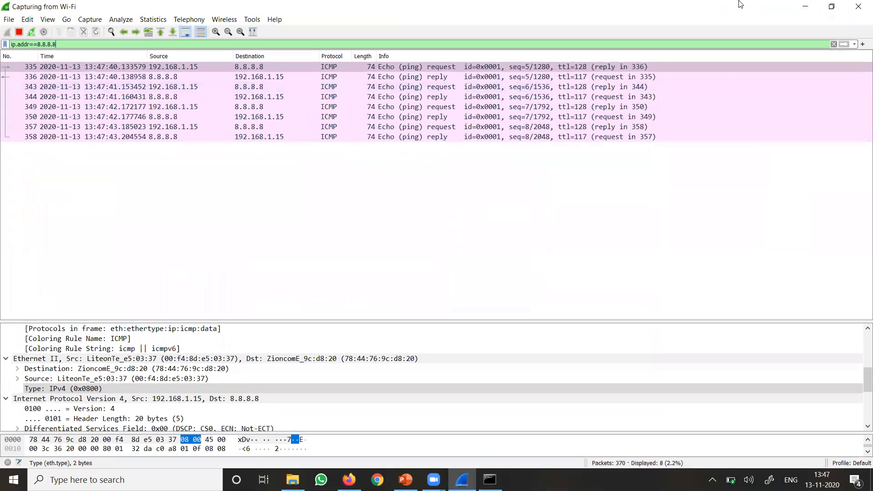
click(256, 69)
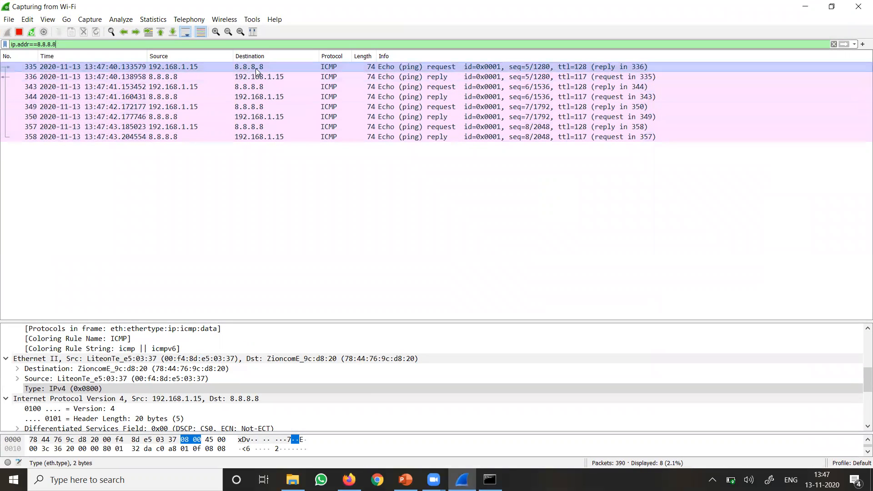
click(277, 67)
click(160, 67)
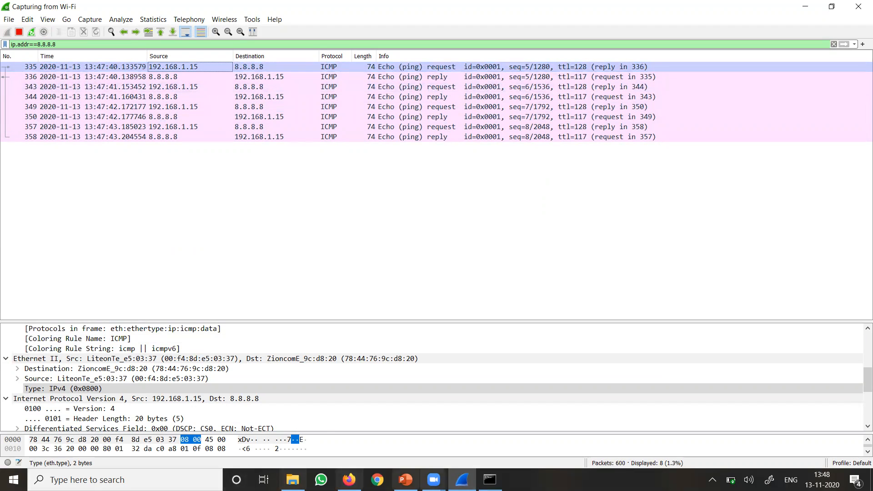
Review the second ping's replies and statistics in Command Prompt and close the window.
click(490, 479)
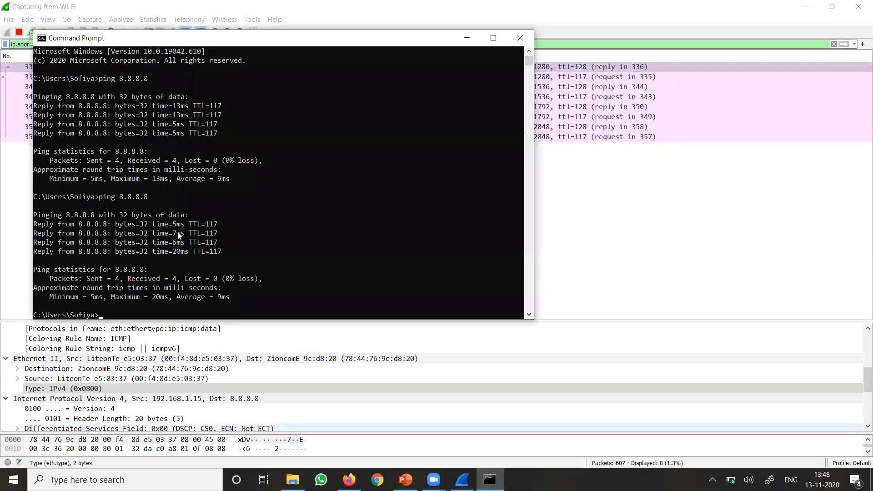
scroll(178, 234, down, 2)
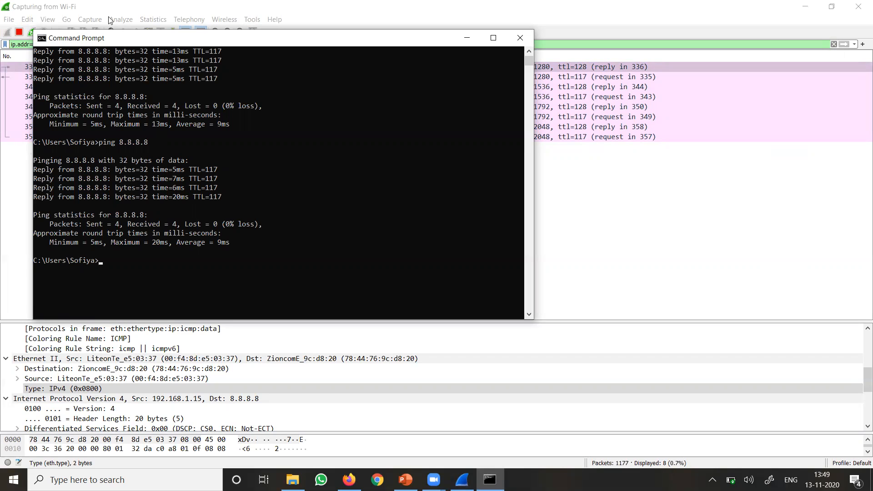
double_click(147, 41)
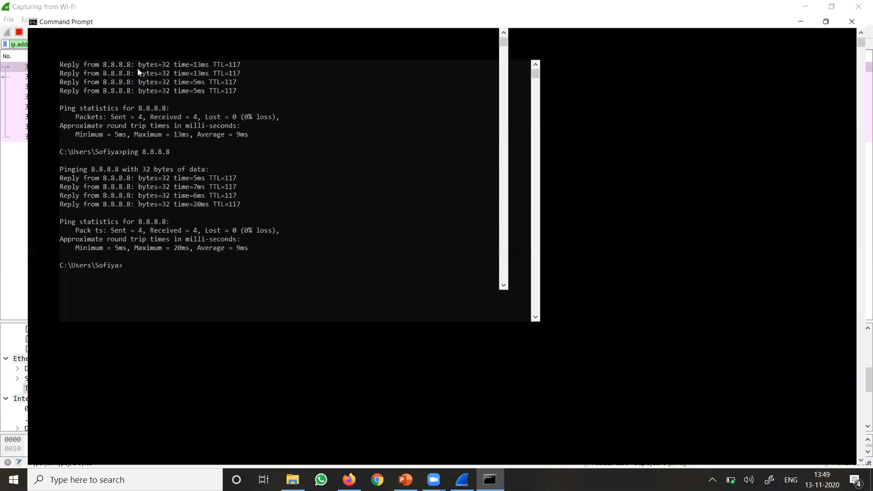
click(850, 9)
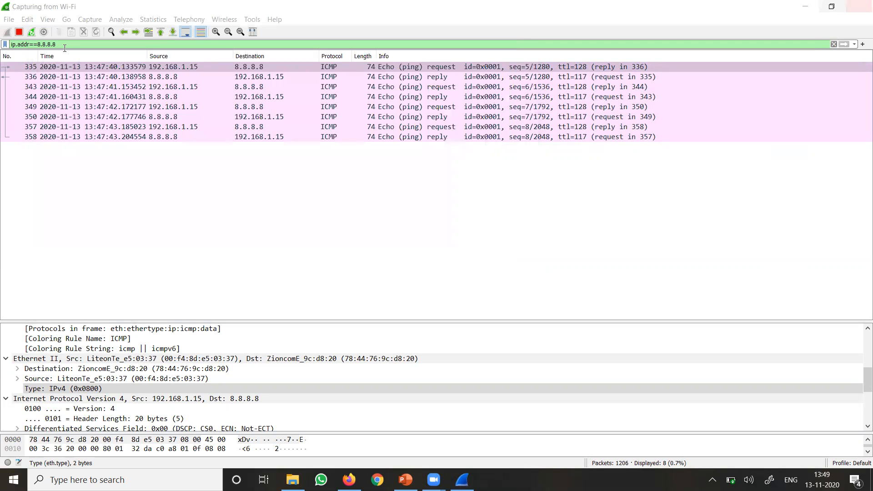
Try to replace the address display filter with a port filter beginning with port==, and clear the filter text.
drag(53, 45, 3, 44)
text(port)
key(Delete)
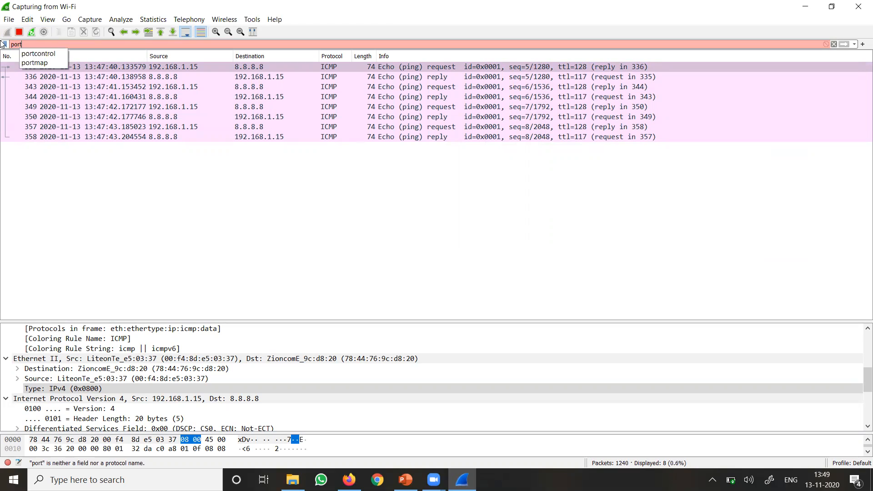
key(BackSpace)
key(BackSpace)
key(BackSpace)
key(BackSpace)
text(p)
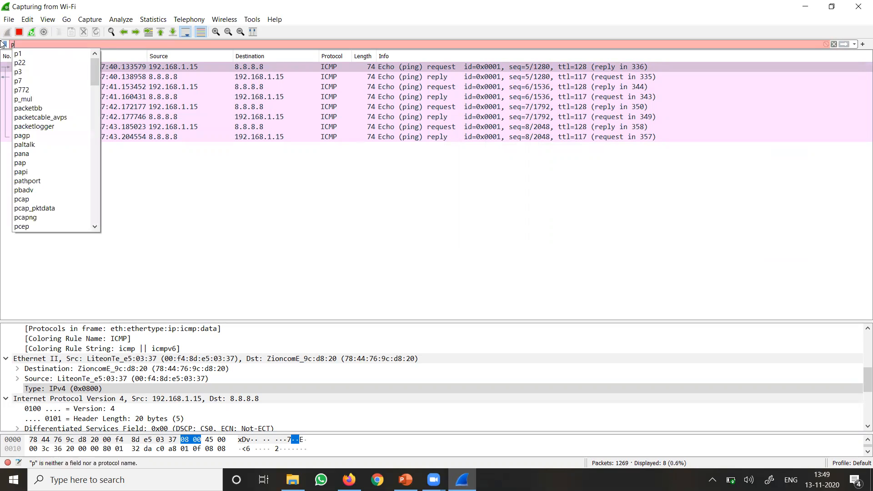
text(ort==)
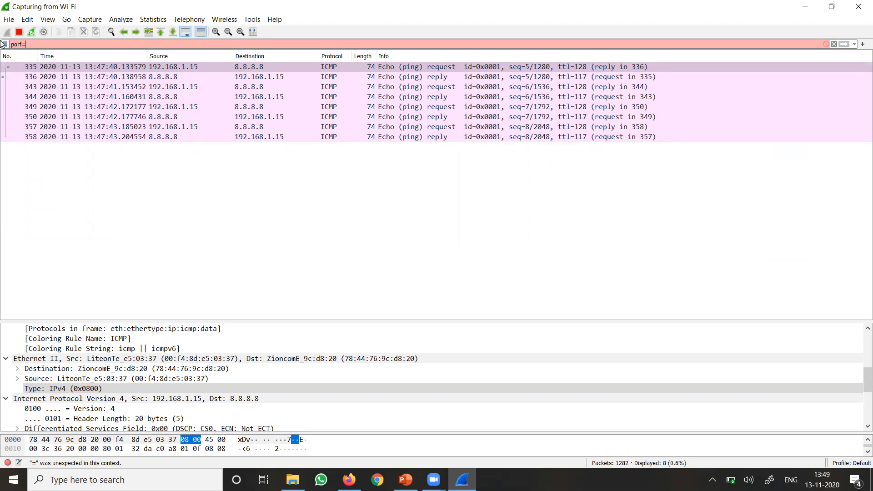
key(BackSpace)
key(BackSpace)
key(BackSpace)
key(BackSpace)
key(BackSpace)
key(BackSpace)
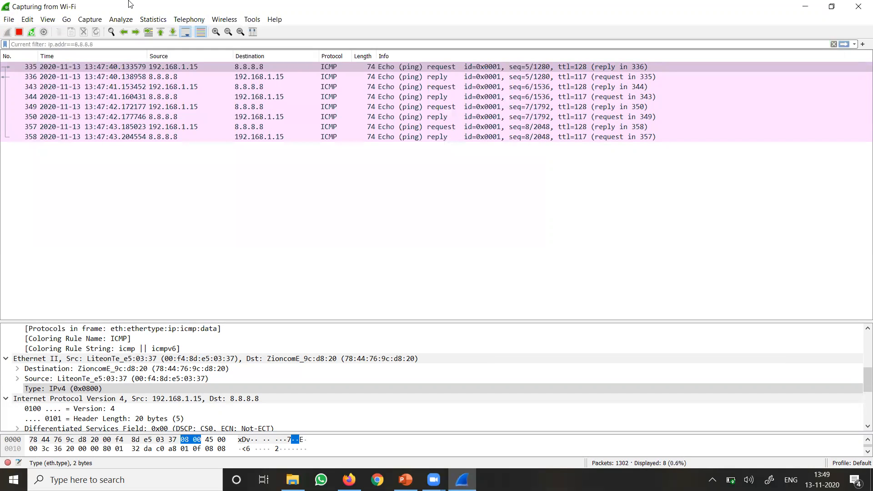
Clear the address display filter and examine the frame, Ethernet and IPv4 details of the selected ICMP echo request.
click(834, 44)
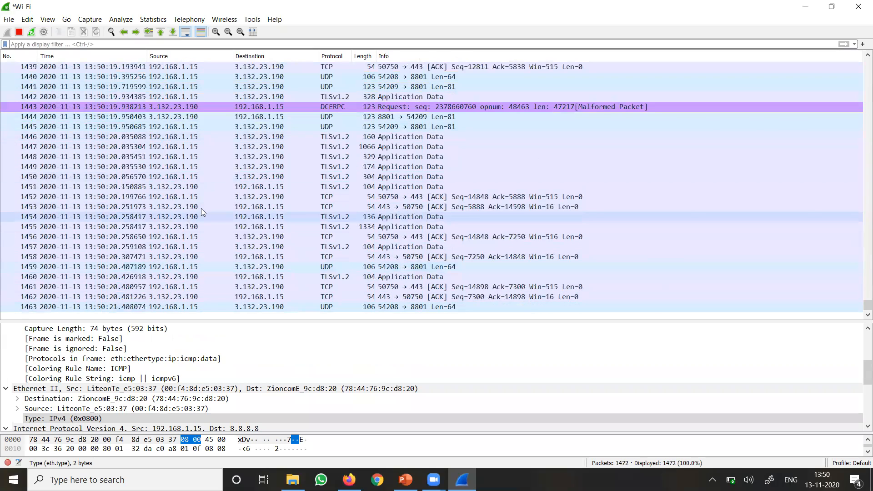
scroll(92, 397, down, 3)
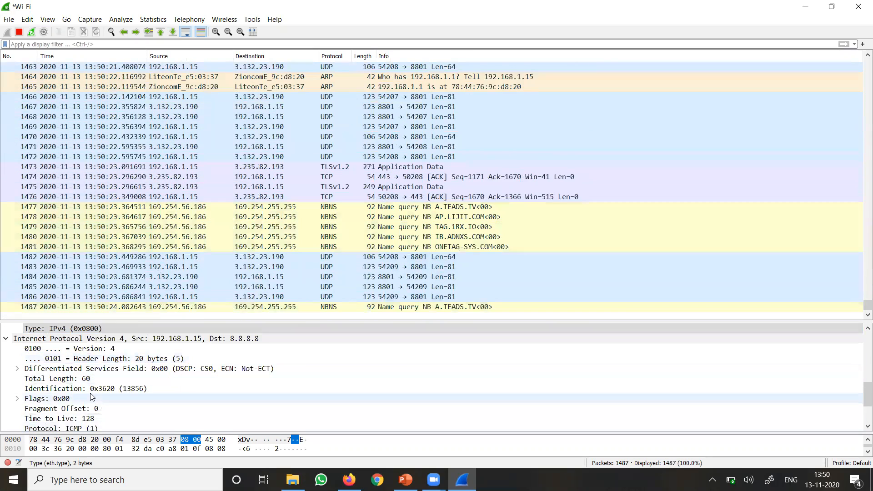
scroll(93, 397, down, 2)
scroll(92, 397, up, 8)
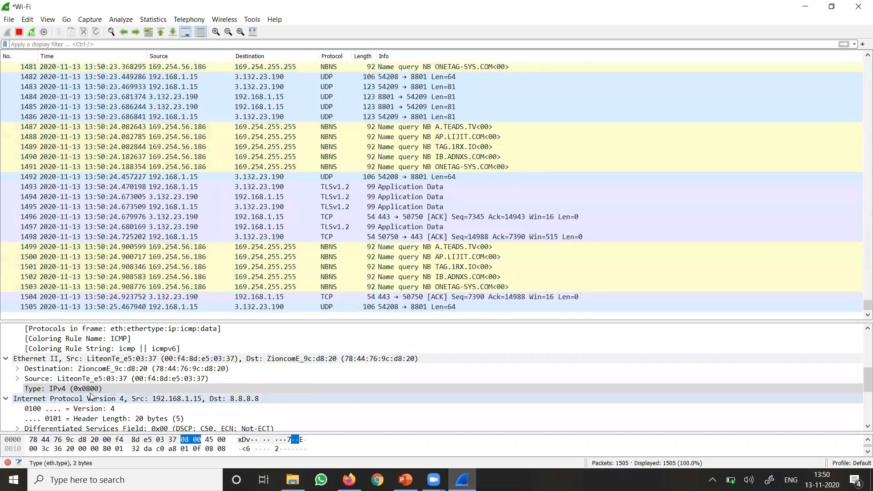
scroll(95, 395, down, 2)
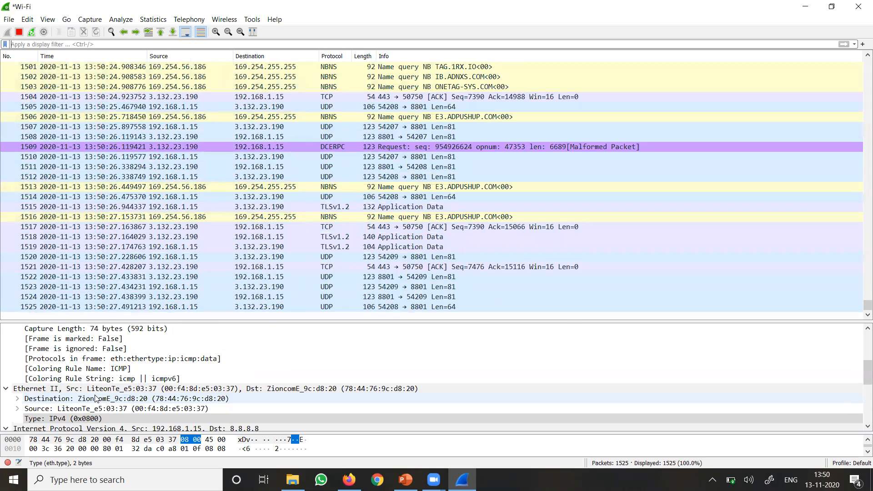
scroll(95, 398, down, 2)
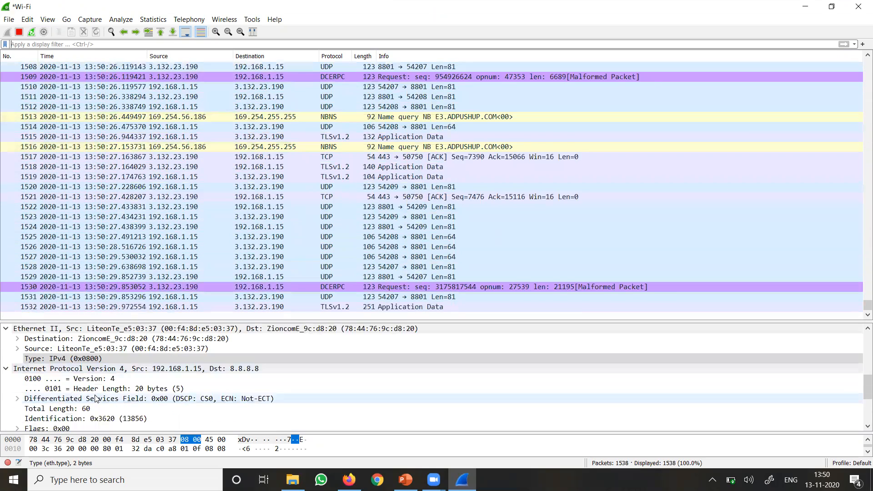
scroll(95, 398, down, 2)
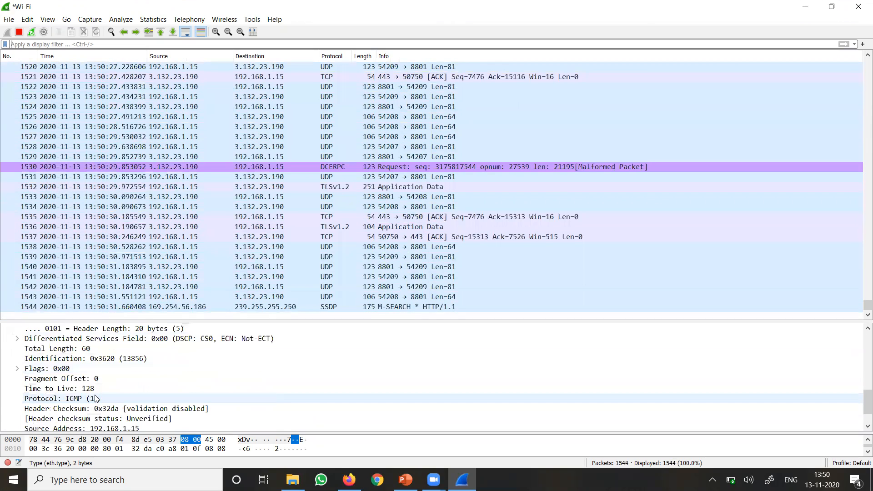
scroll(96, 398, down, 1)
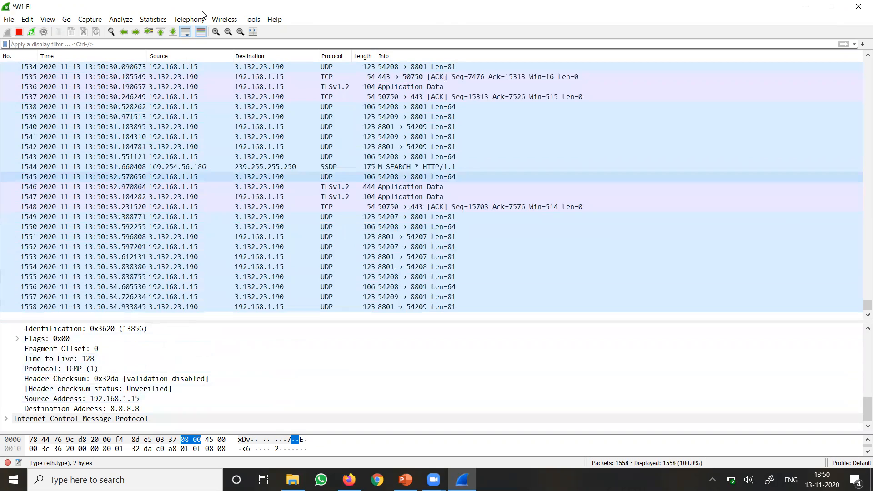
scroll(27, 403, up, 2)
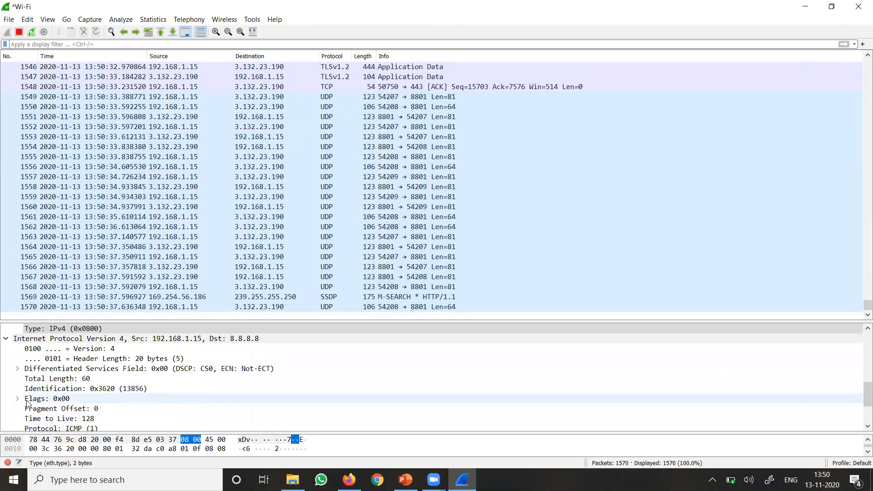
scroll(27, 404, up, 3)
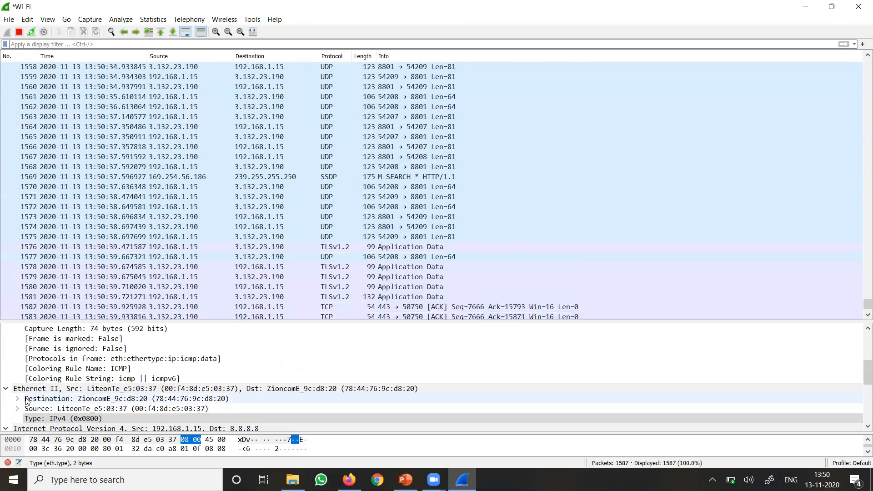
scroll(28, 403, up, 4)
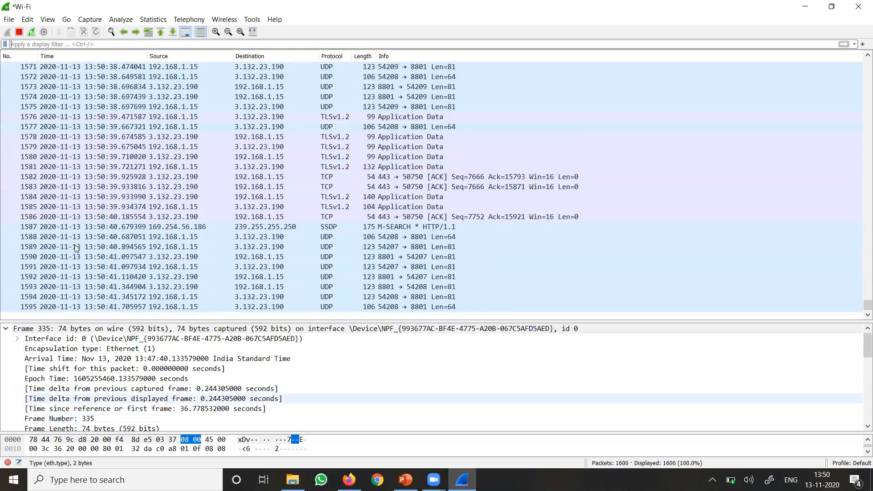
Open a UDP packet from 3.132.23.190 in its own window, examine its source and destination ports, and close the window.
double_click(125, 278)
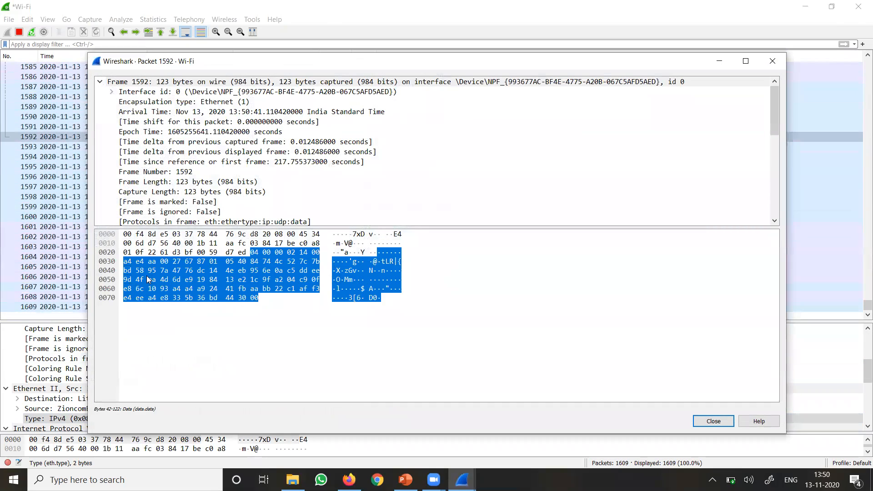
click(181, 242)
scroll(180, 187, down, 2)
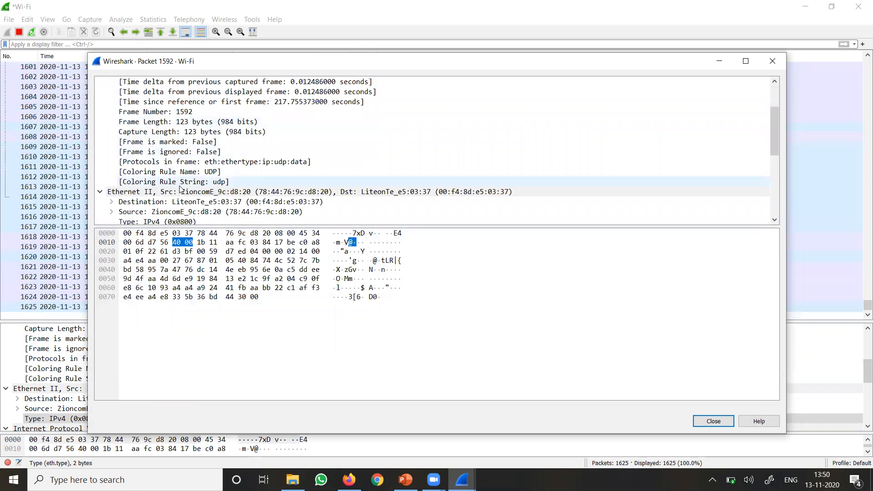
scroll(180, 188, down, 2)
scroll(181, 187, down, 4)
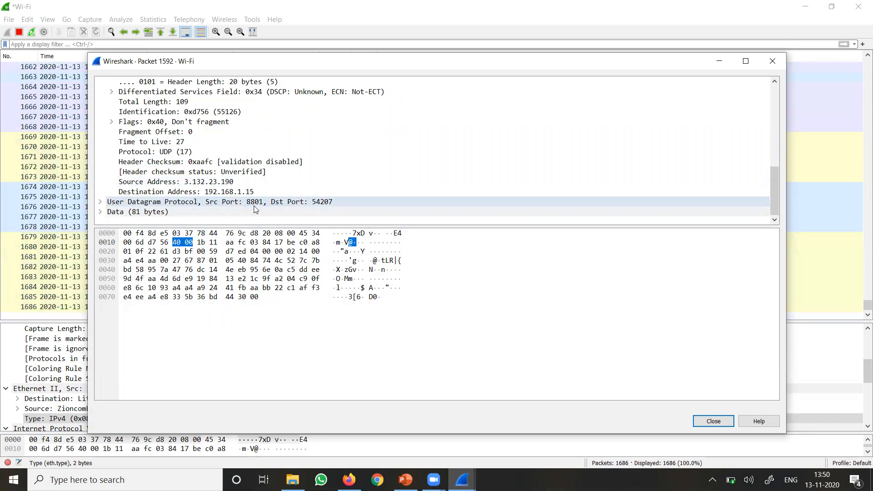
click(772, 61)
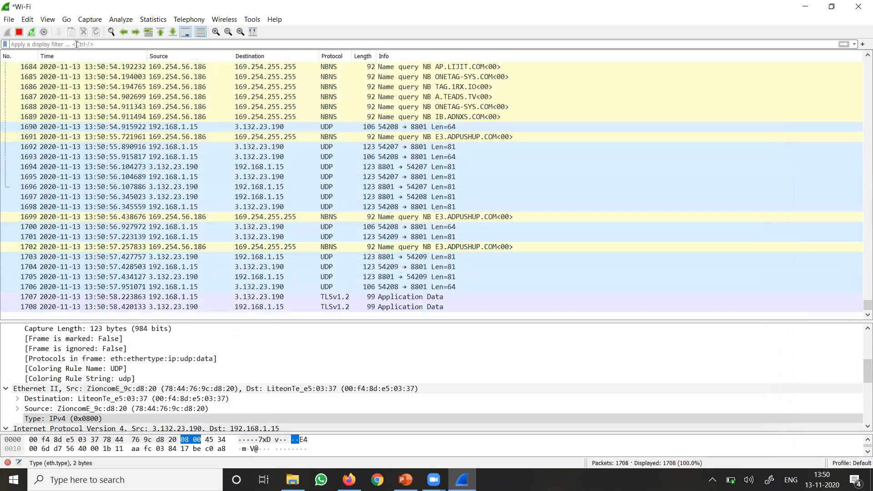
Try filtering the captured packets with udp.port==8808, and clear the filter.
click(77, 45)
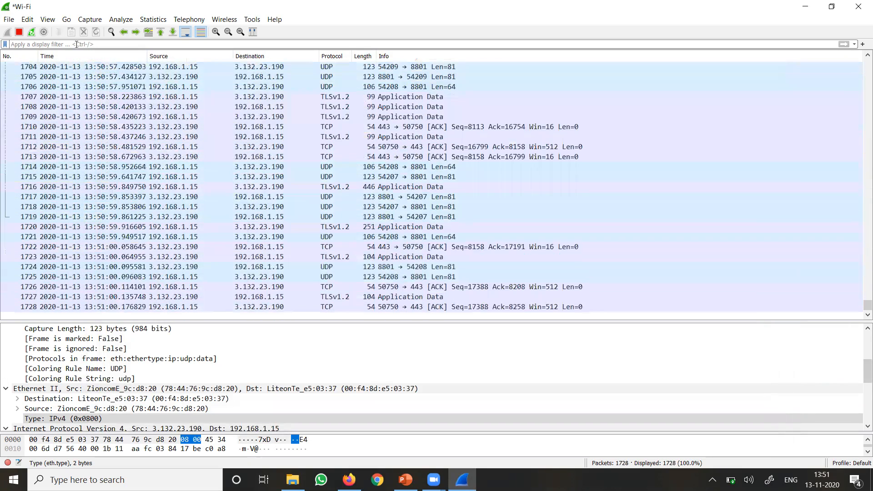
text(udp.)
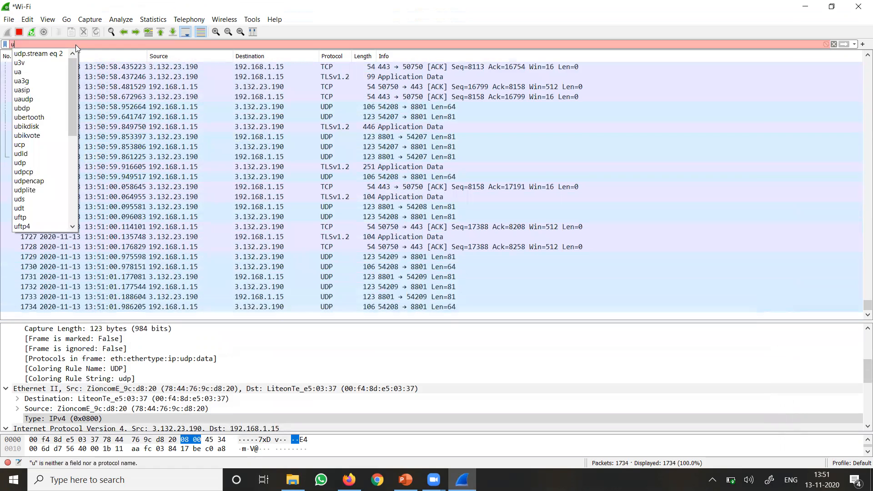
text(r)
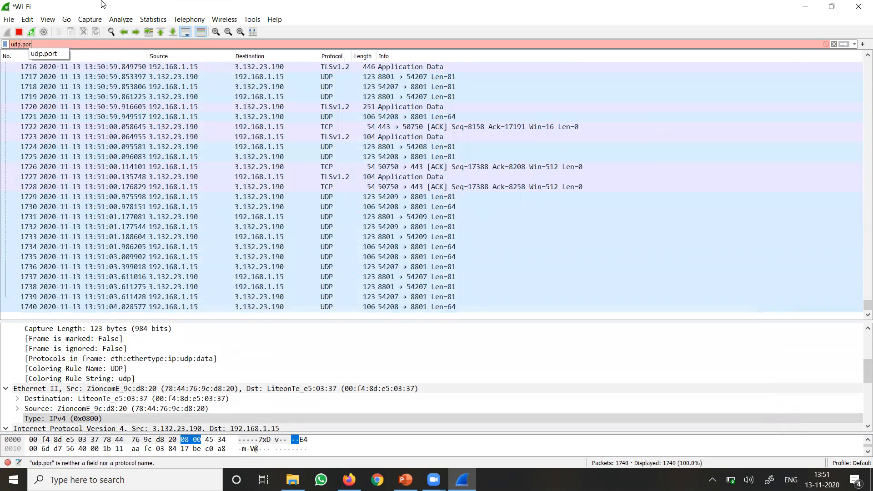
text(t==)
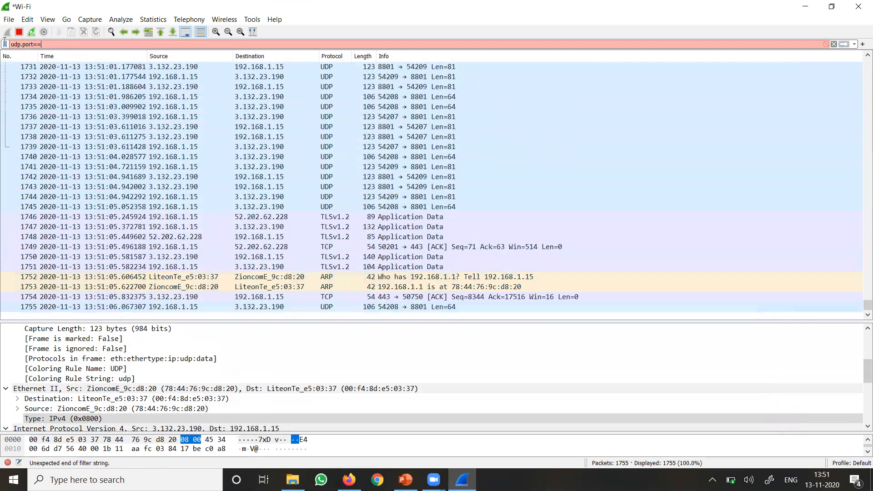
text(8808)
key(Return)
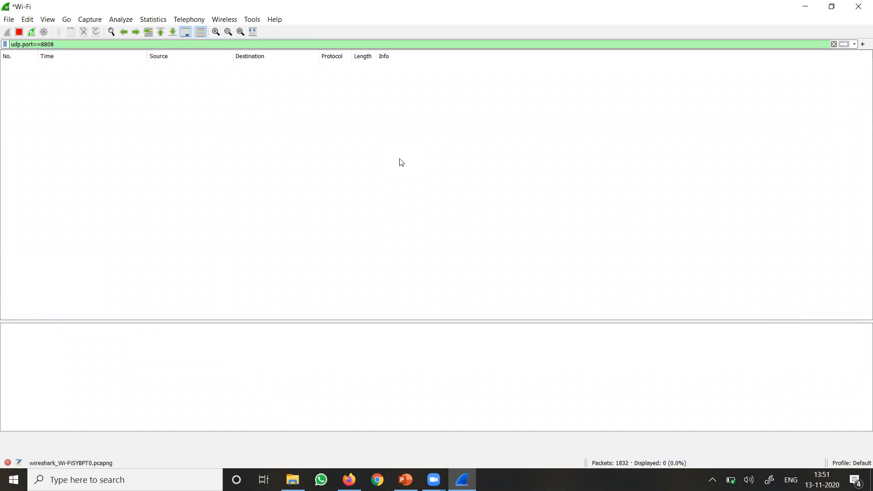
click(833, 44)
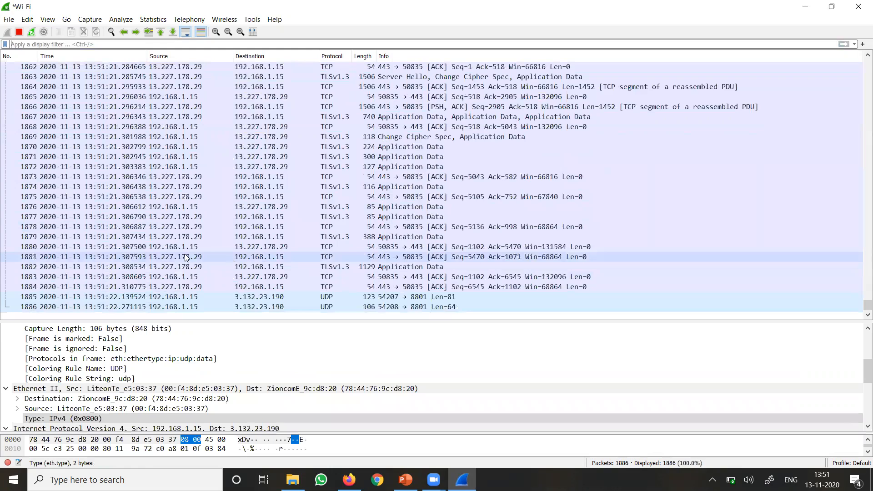
Examine the protocol and port details of an NBNS packet and of a TCP packet from 3.132.23.190.
click(186, 257)
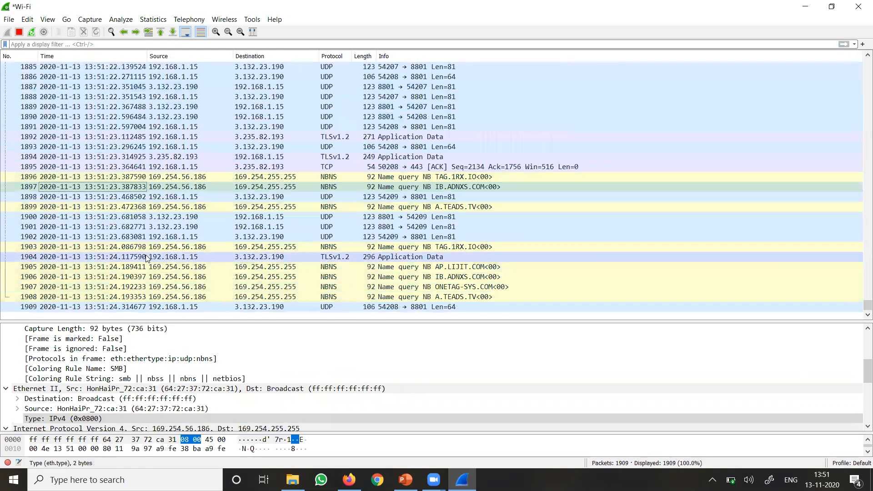
scroll(66, 411, down, 2)
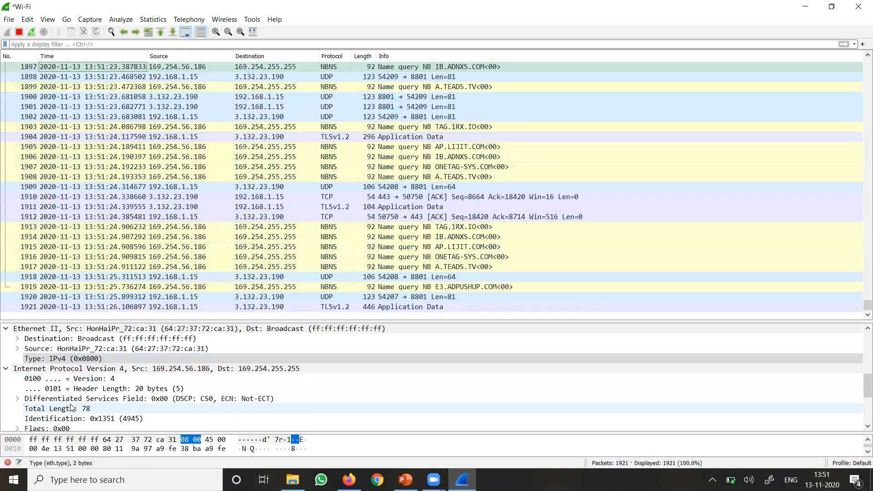
scroll(70, 407, down, 2)
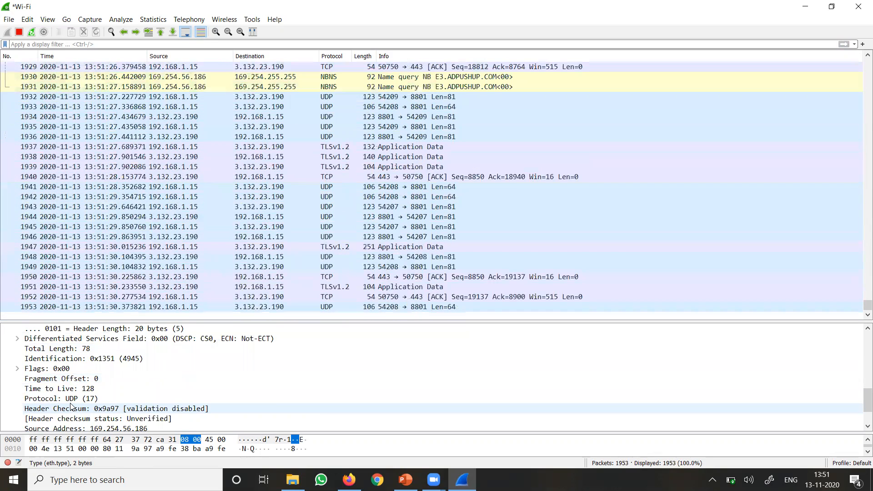
scroll(71, 407, down, 2)
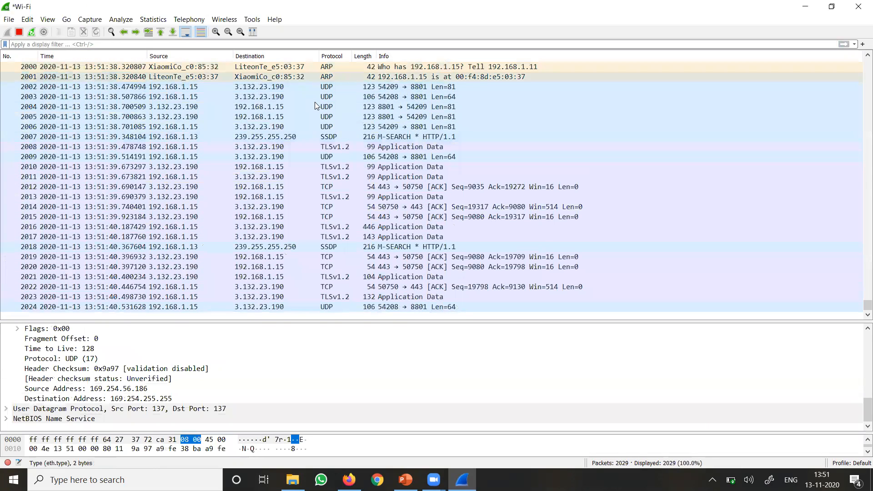
click(324, 159)
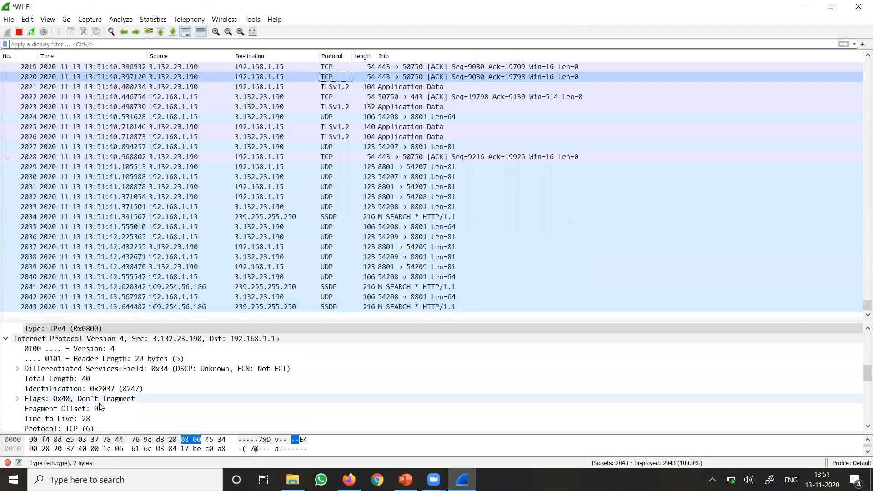
scroll(126, 403, down, 3)
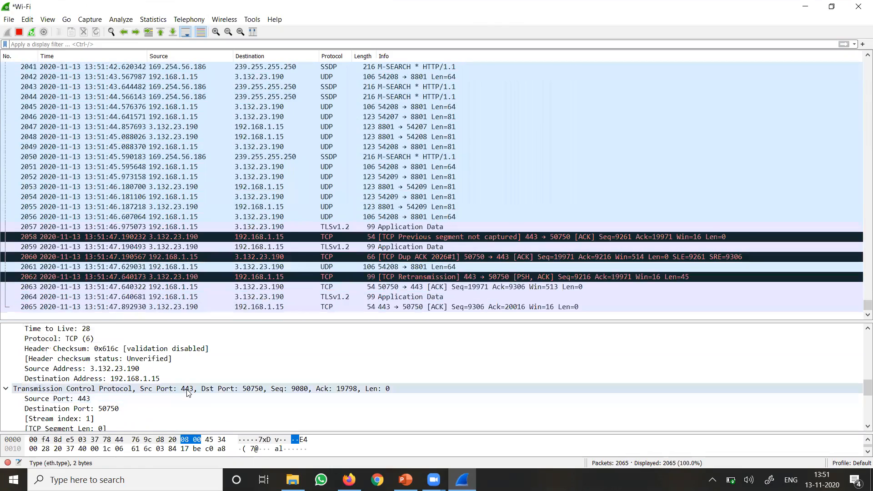
Filter the captured packets with the display filter tcp.port==443.
click(45, 44)
text(tcp)
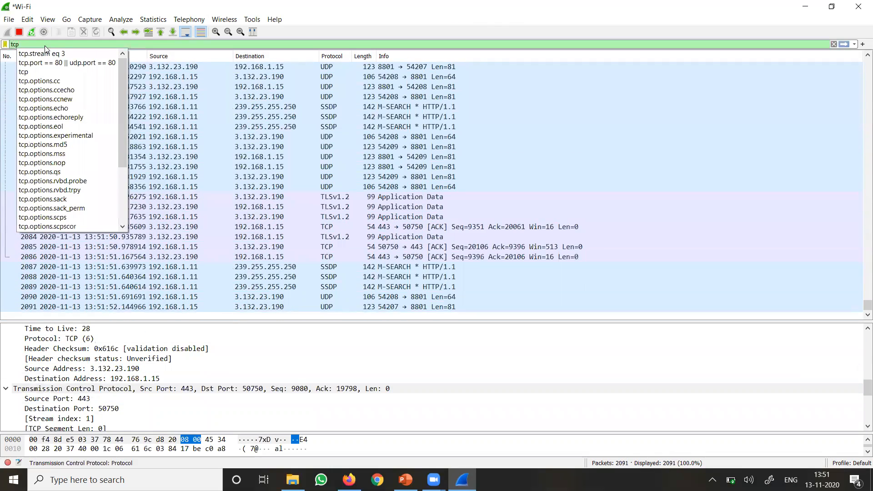
text(.)
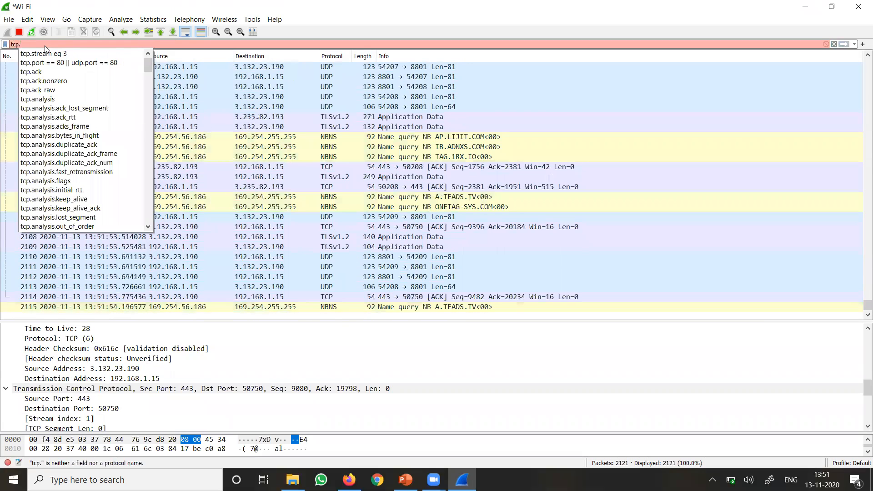
text(port=)
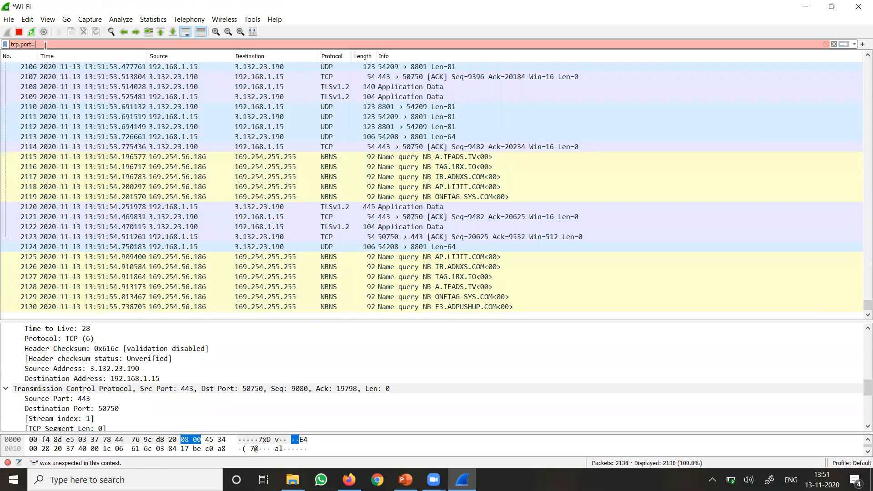
text(=443)
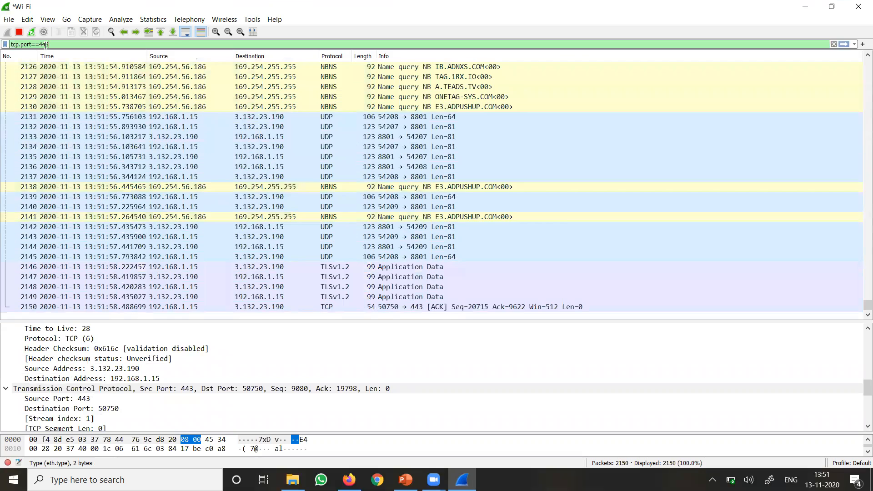
key(Return)
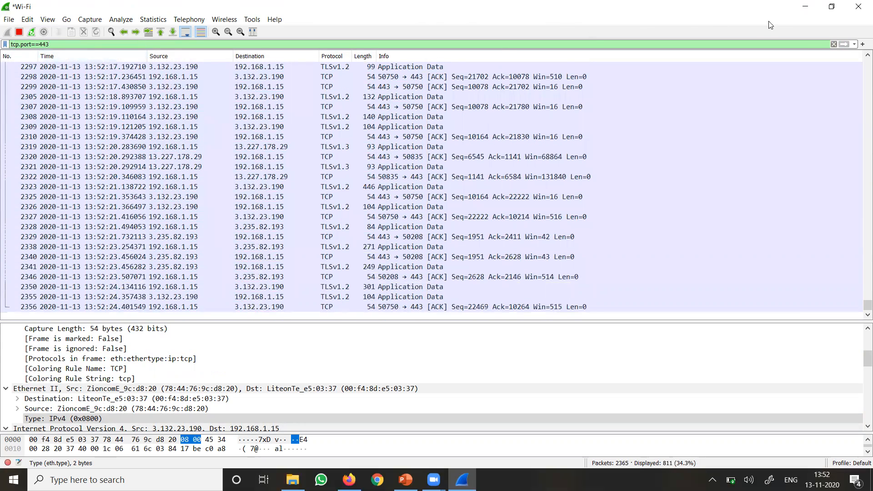
Replace the TCP port display filter with http.
click(833, 44)
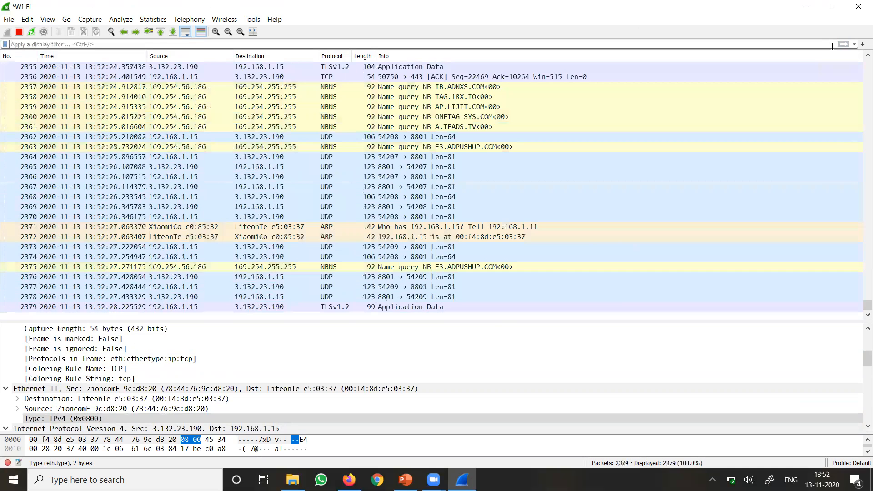
text(http)
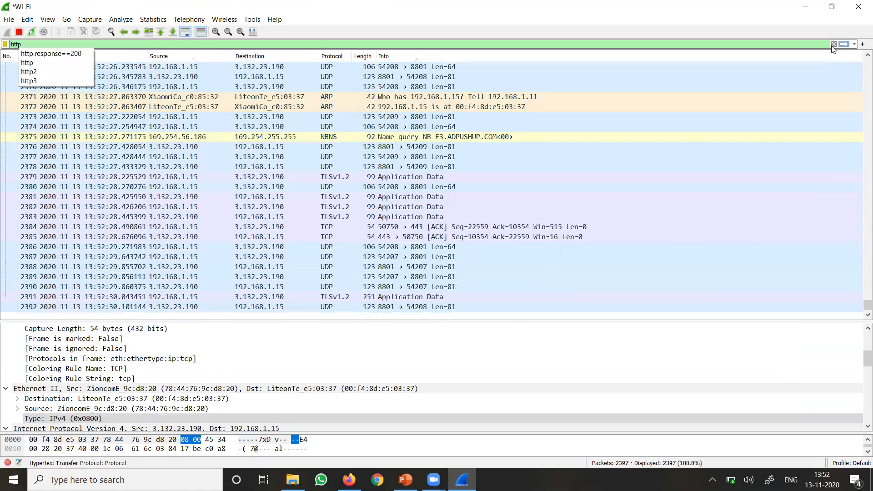
key(Return)
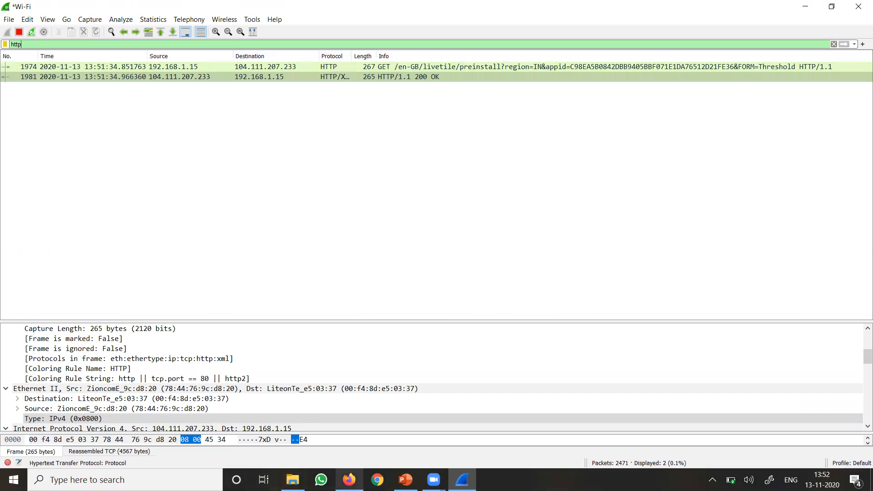
Switch to Firefox, load google.com in the new tab, and return to the http-filtered capture in Wireshark.
click(349, 479)
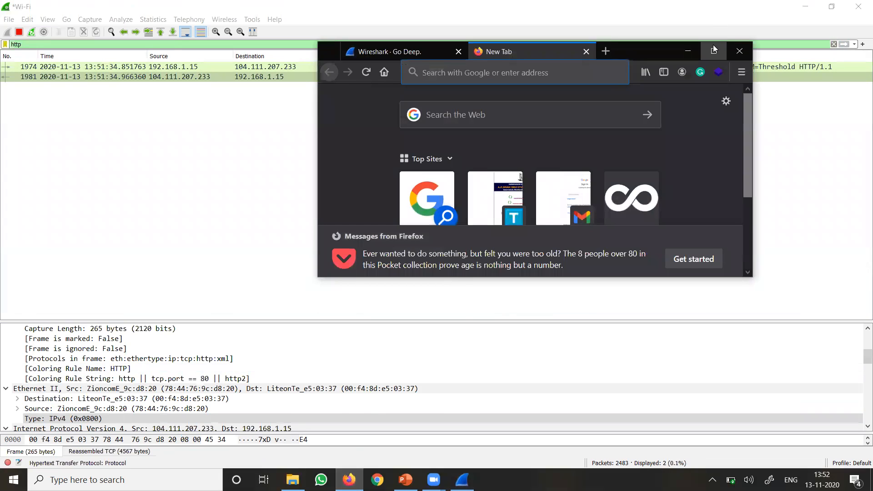
click(713, 50)
click(46, 10)
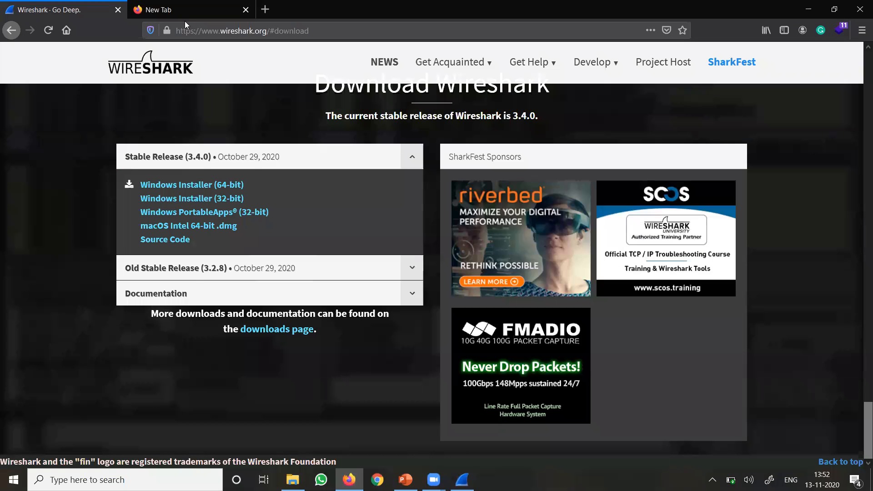
click(185, 9)
click(246, 30)
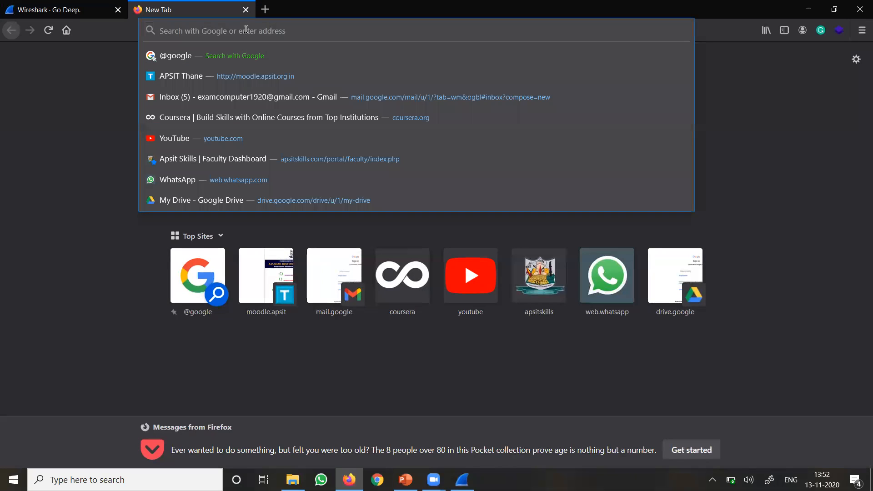
text(goo)
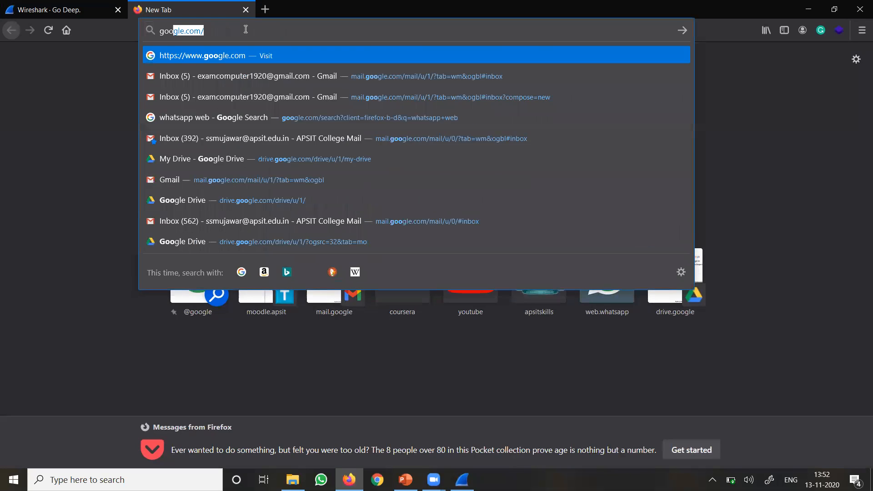
key(Return)
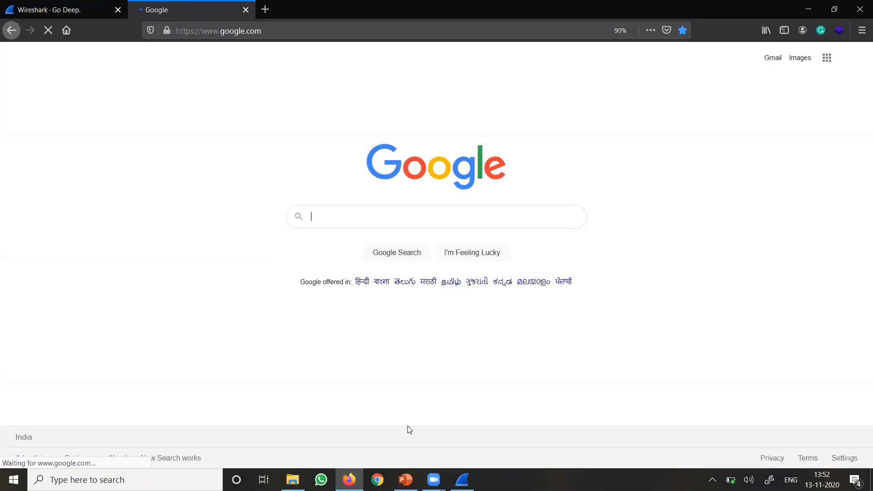
mouse_move(406, 479)
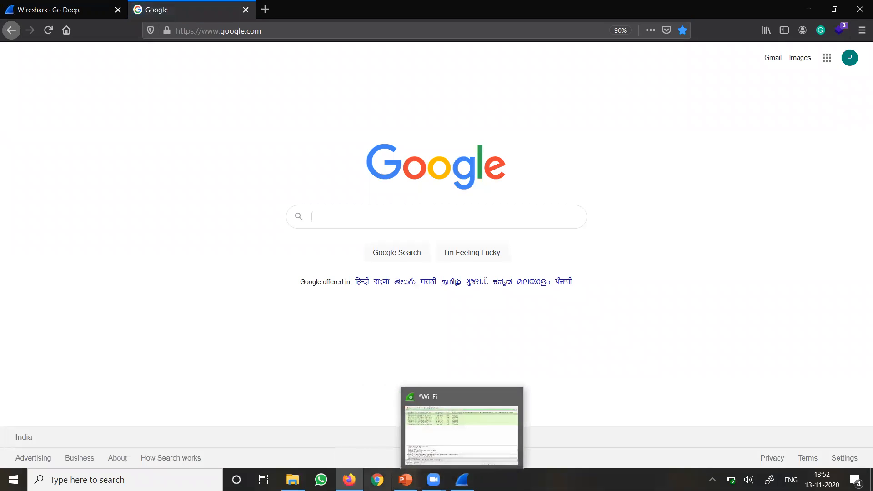
click(462, 480)
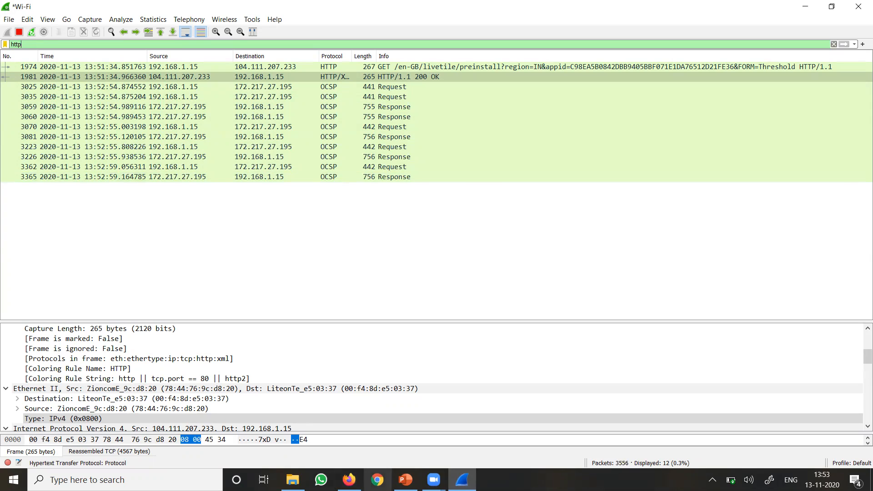
Open Gmail from the Google homepage in Firefox, and return to the http-filtered packets in Wireshark.
click(349, 479)
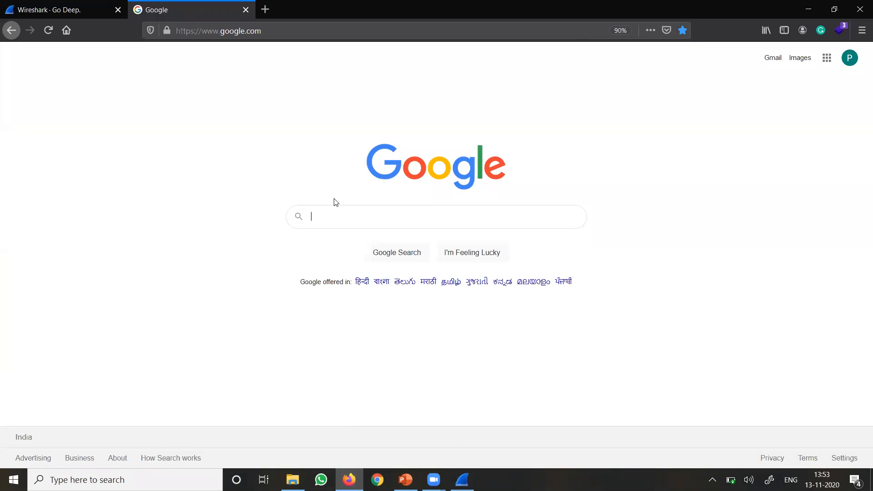
click(769, 61)
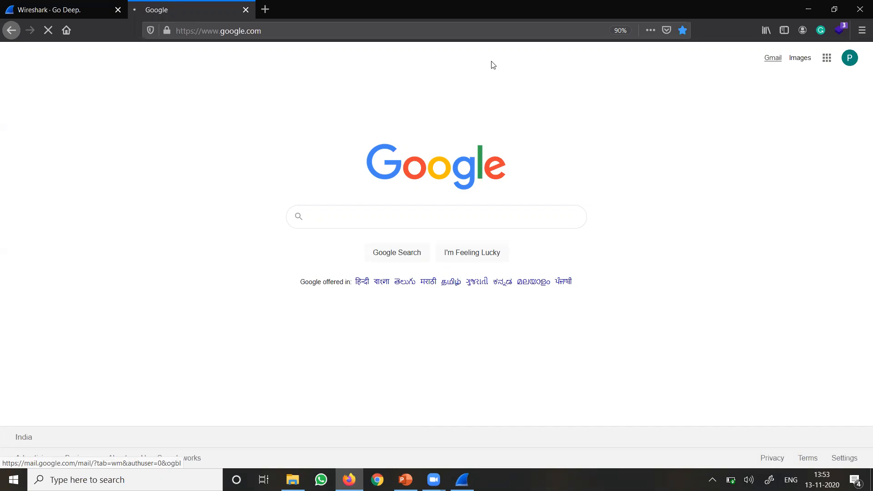
mouse_move(405, 479)
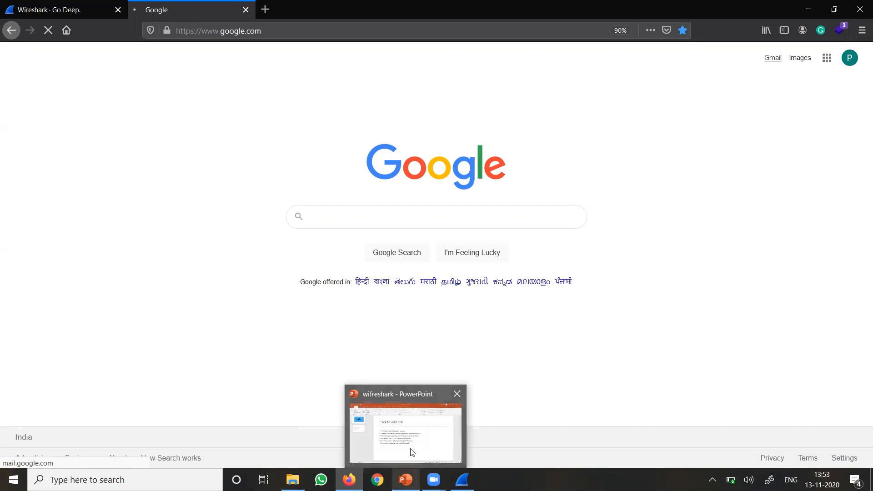
mouse_move(455, 478)
click(451, 441)
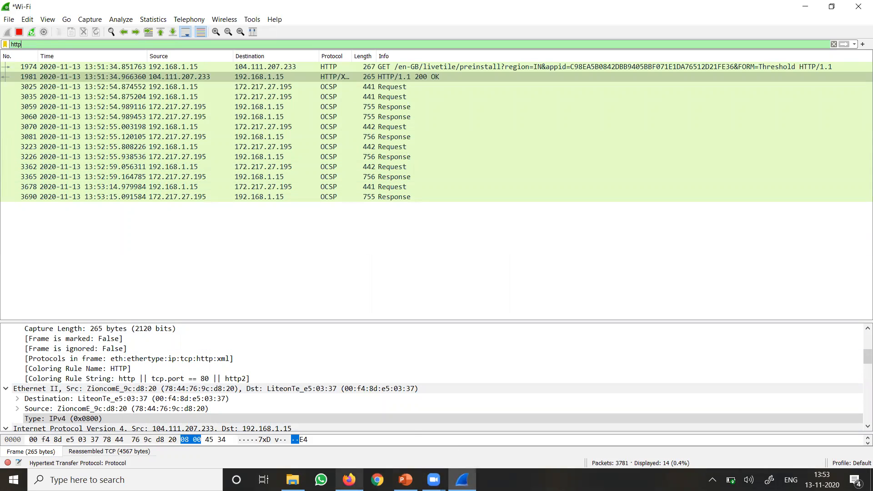
Switch to Firefox and load moodle.apsit.org.in in a new tab.
mouse_move(350, 480)
click(350, 425)
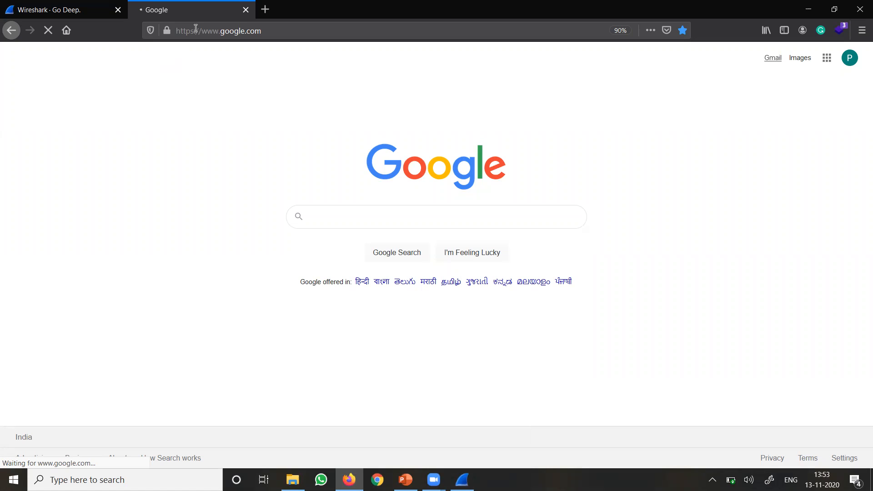
key(ctrl+t)
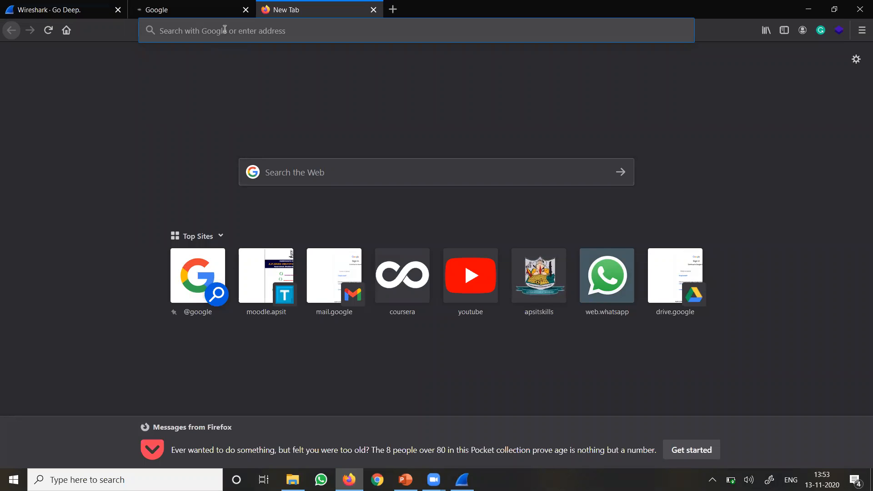
text(moodle.apsit.org.in)
key(Return)
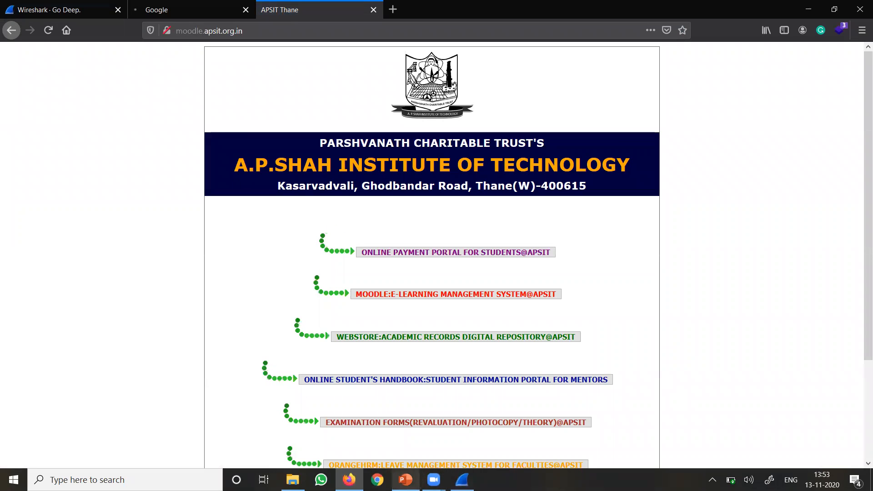
In Wireshark, examine the Hypertext Transfer Protocol details of the GET /favicon.ico packet, including its Host and Accept headers.
key(alt+Tab)
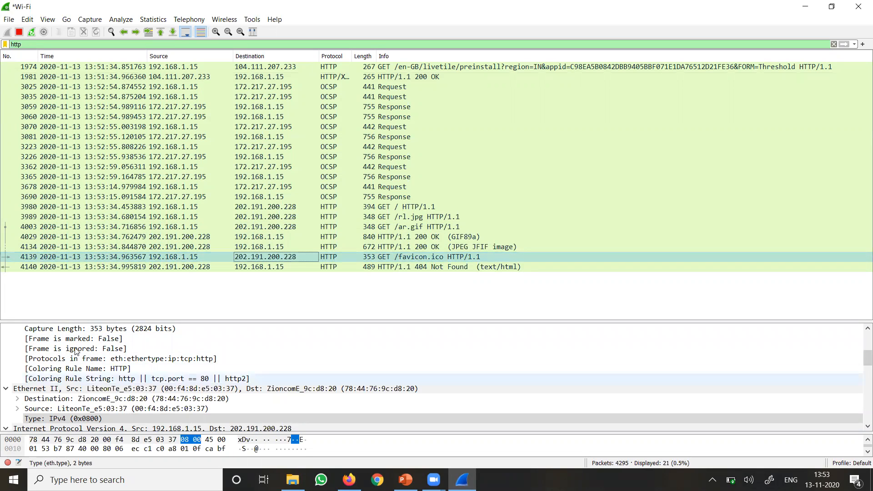
scroll(77, 351, down, 10)
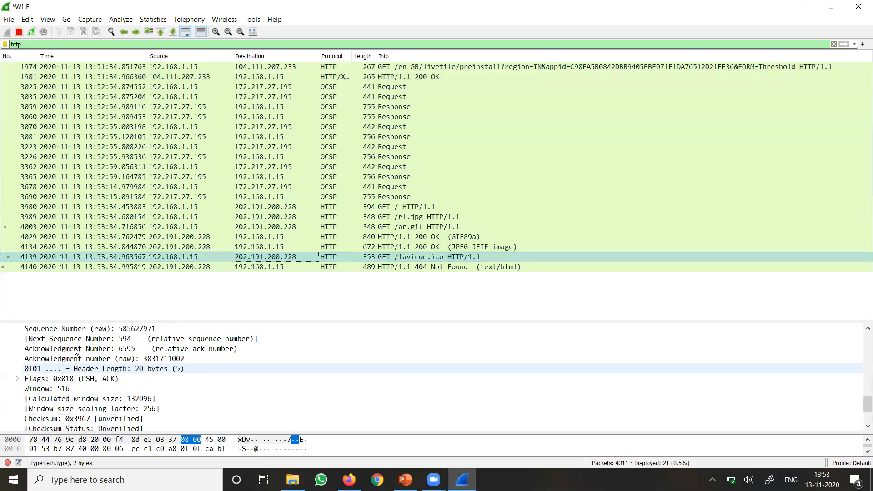
scroll(76, 351, down, 2)
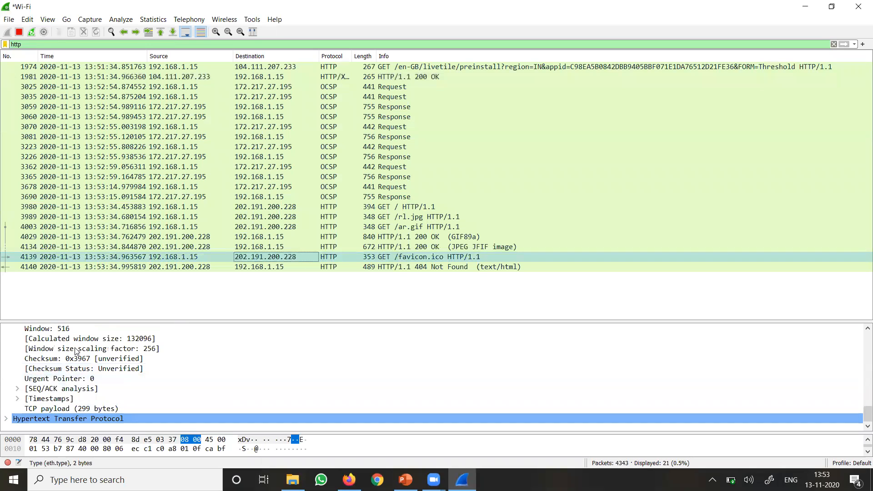
click(6, 419)
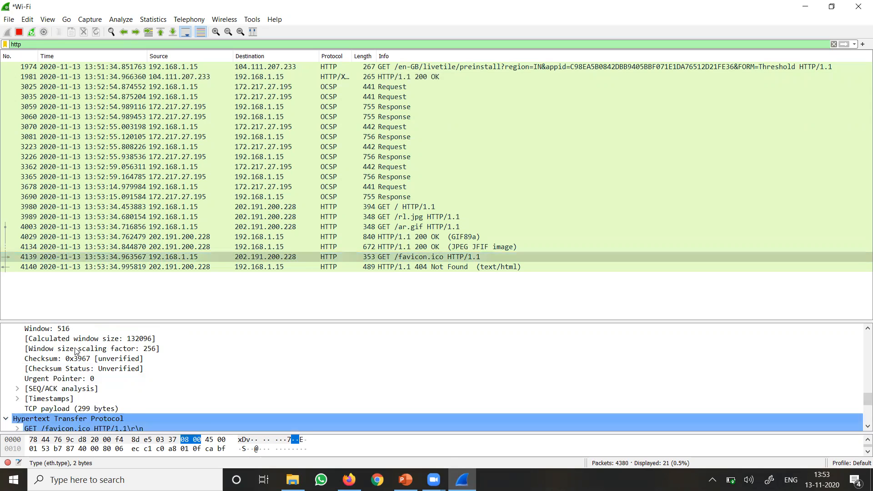
scroll(6, 419, down, 2)
scroll(74, 348, down, 1)
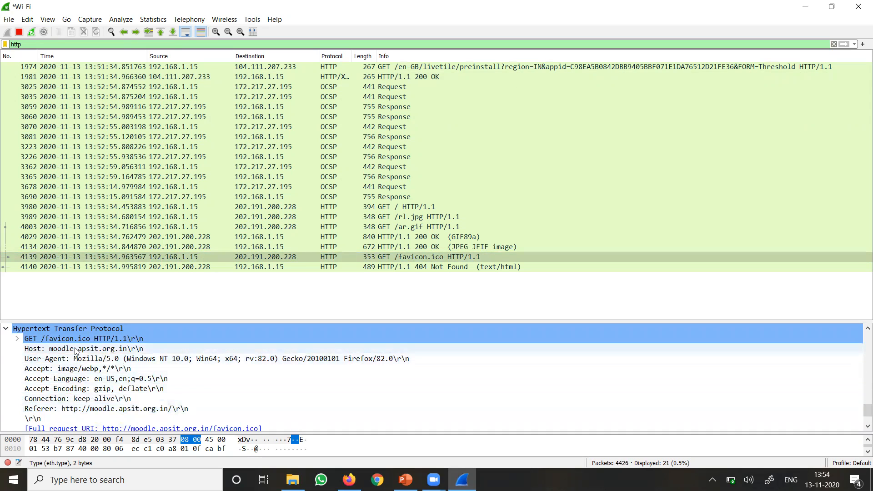
click(76, 350)
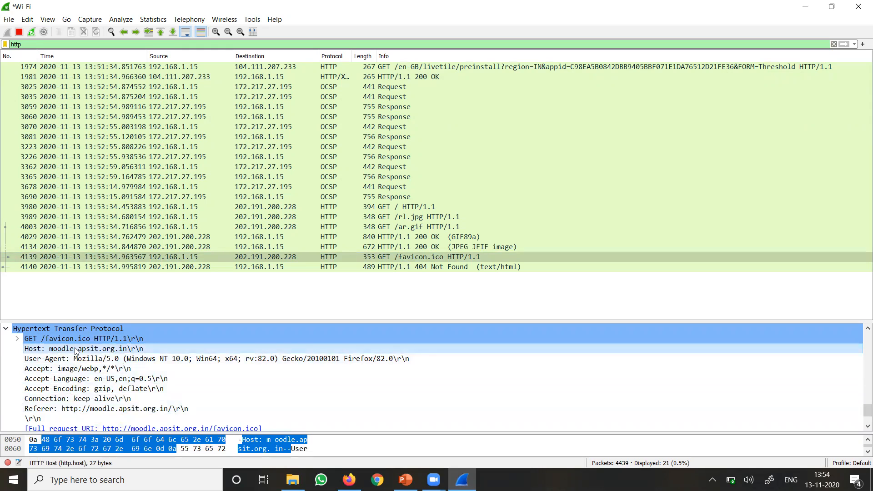
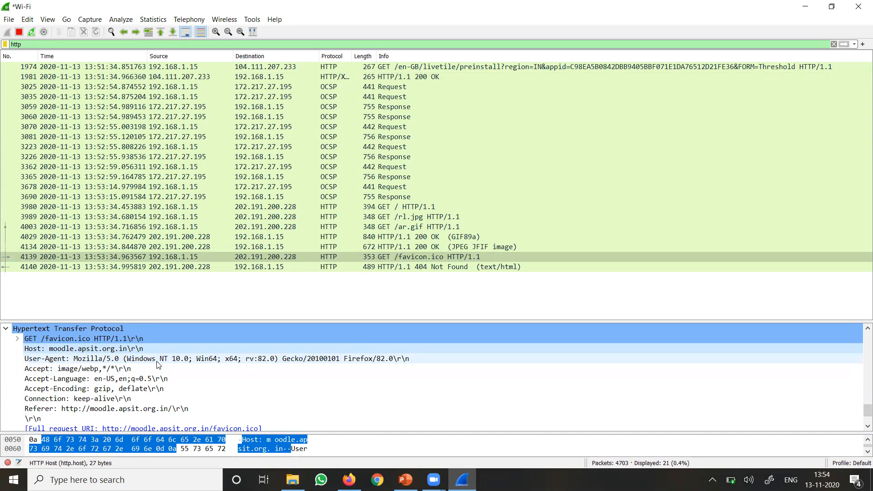
click(73, 369)
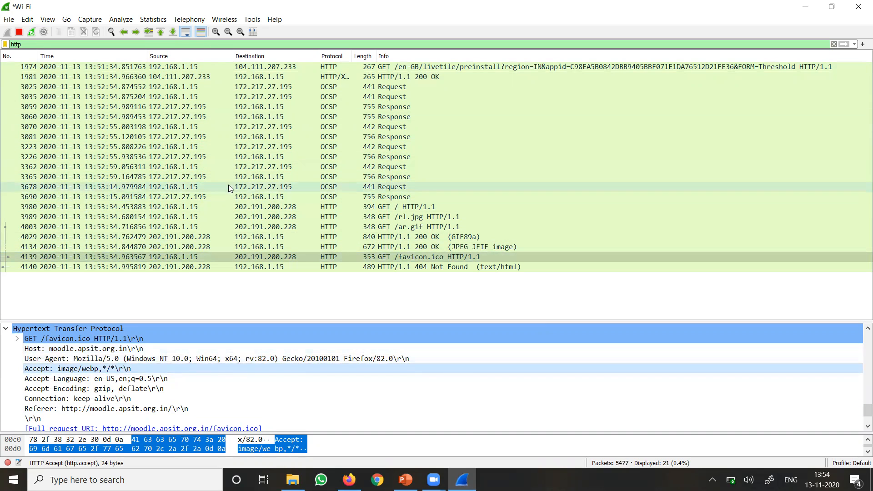
scroll(137, 409, down, 2)
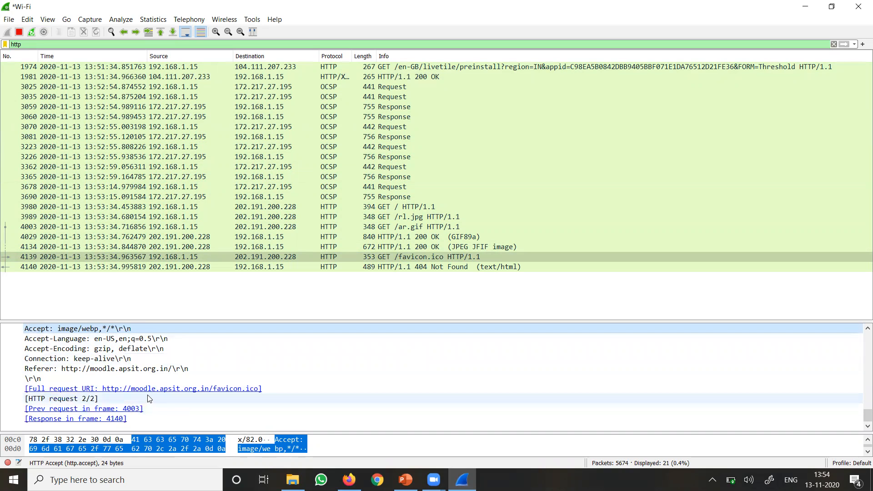
scroll(149, 399, up, 10)
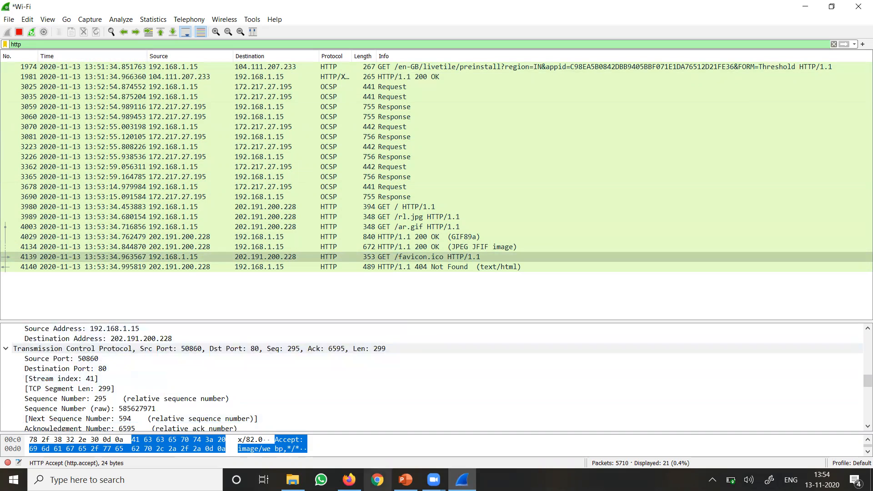
View the Gmail and Wireshark website pages open in Firefox, and return to the http-filtered packets in Wireshark.
click(349, 480)
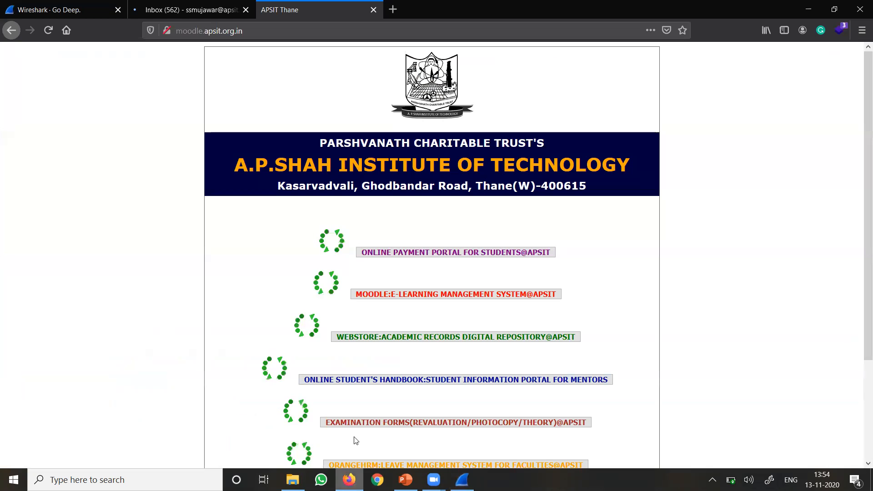
click(190, 14)
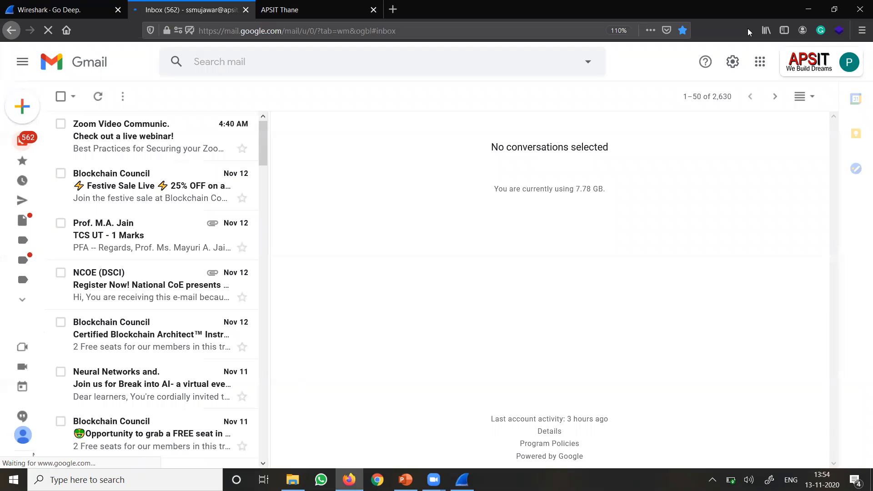
click(64, 5)
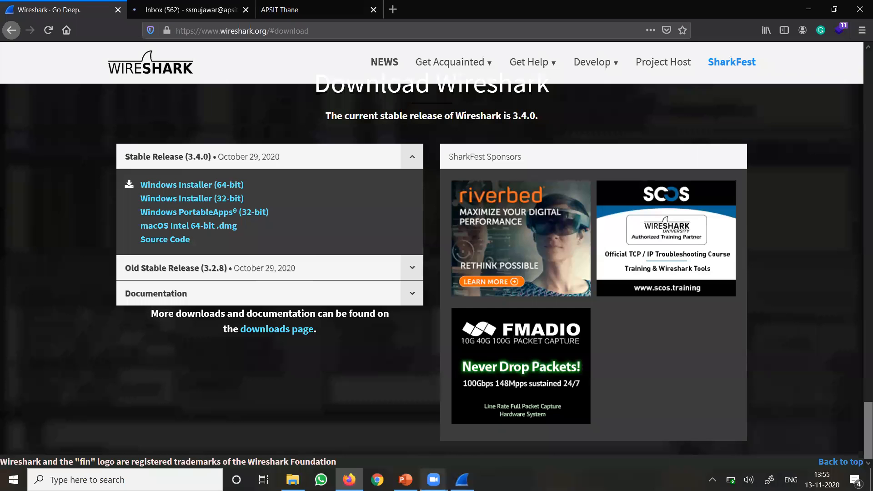
mouse_move(434, 480)
click(462, 480)
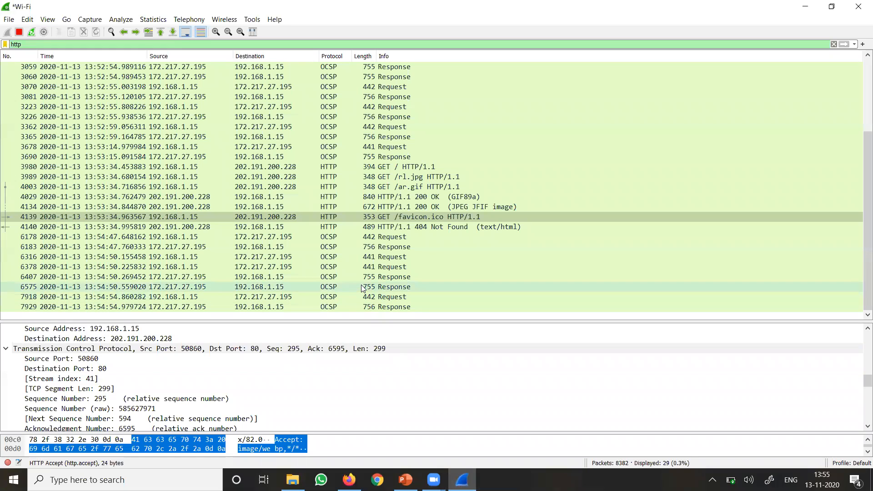
Try filtering the captured packets with frame contains gmail.com in place of the http filter.
click(834, 44)
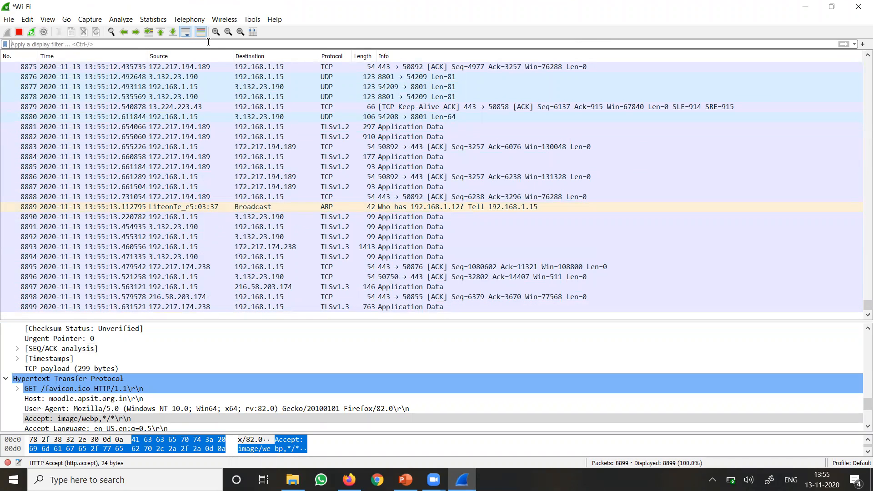
click(208, 42)
text(framecontai)
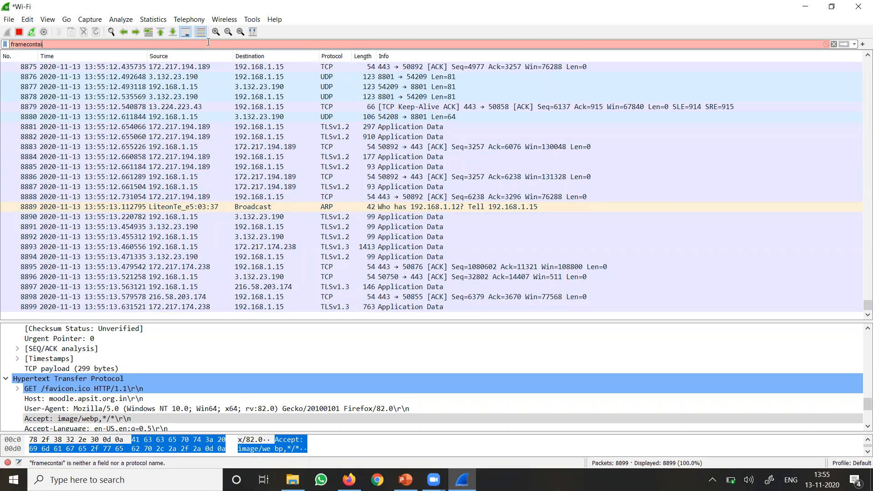
text(nt)
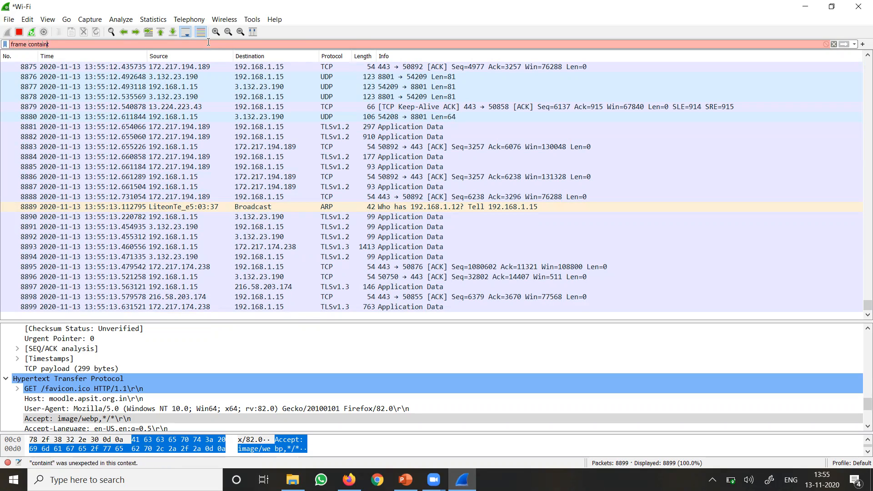
key(BackSpace)
text(s gmail)
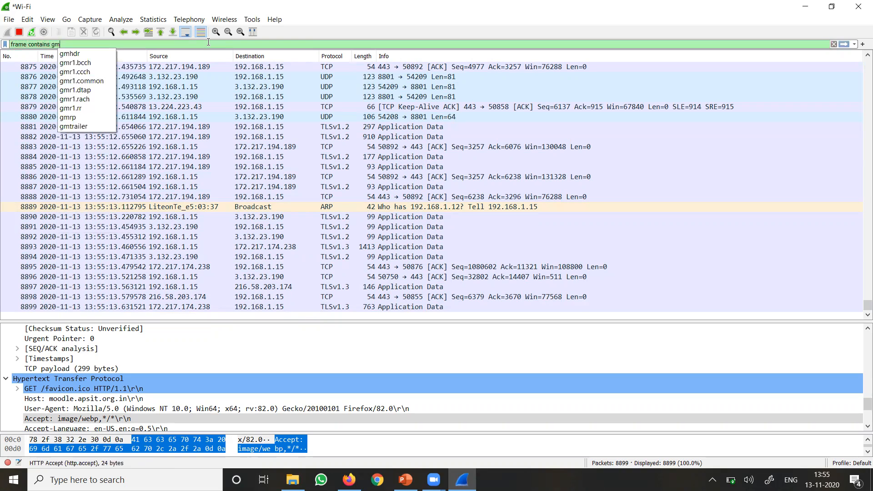
text(.com)
key(Return)
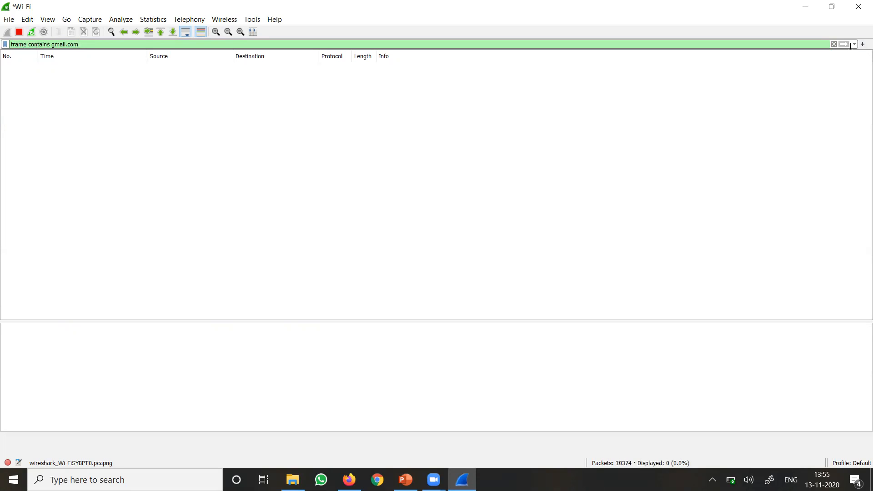
Clear the display filter and run a brief new Wi-Fi capture without saving the earlier packets.
click(833, 44)
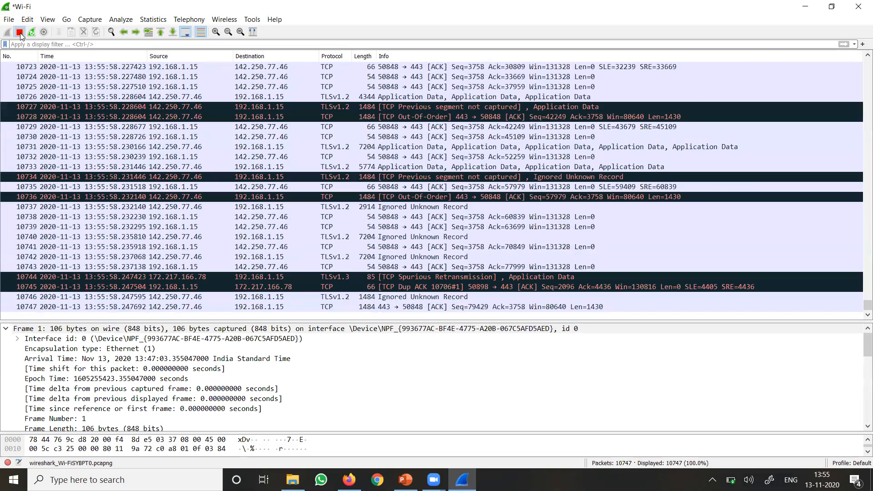
click(20, 32)
click(7, 32)
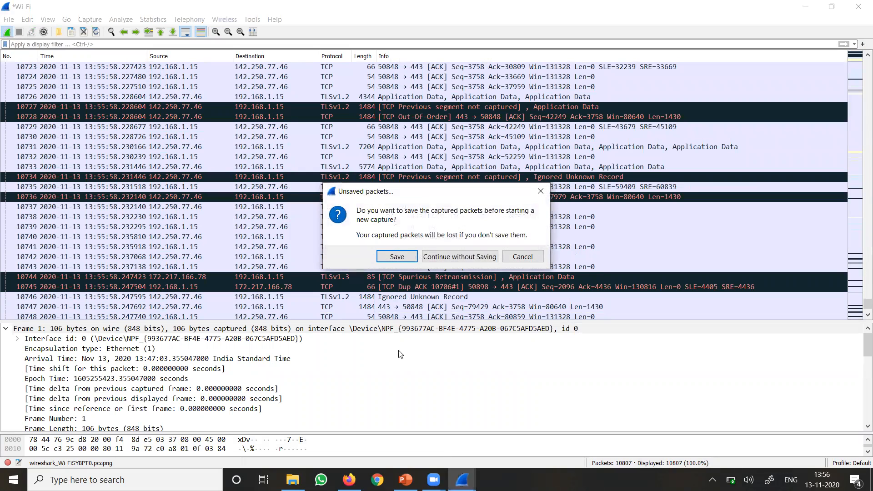
click(445, 257)
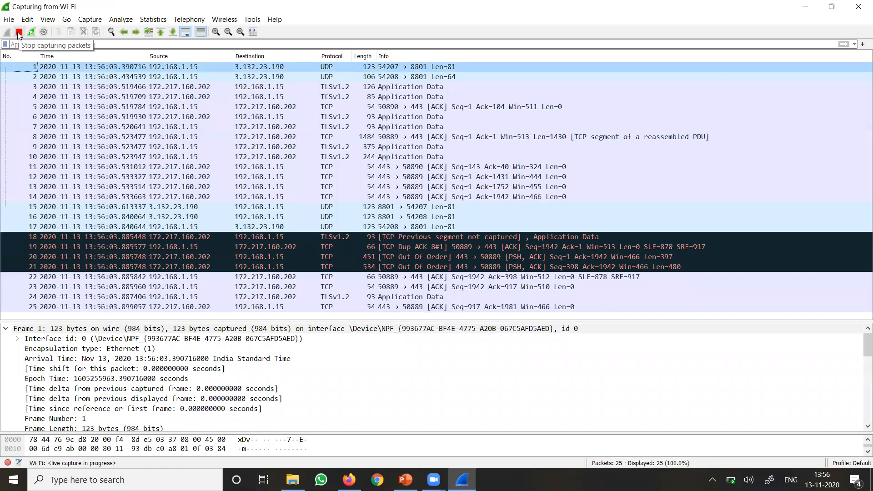
click(19, 31)
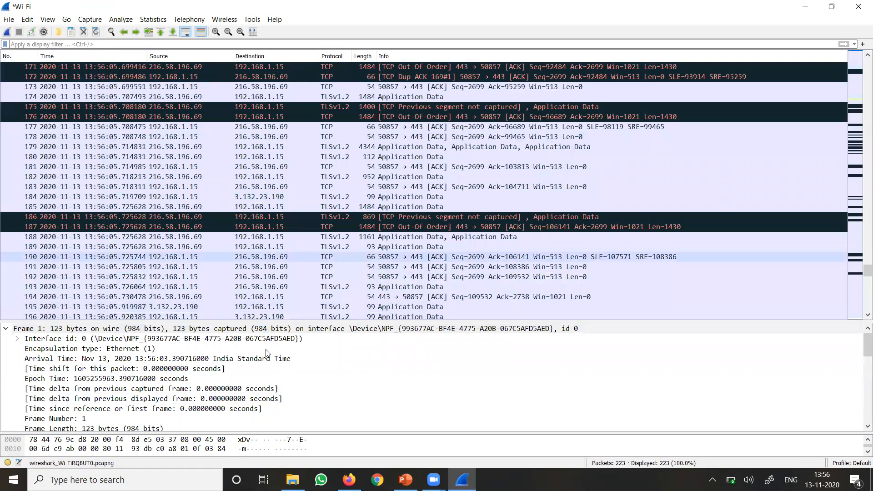
Switch to Firefox, sign out of the current Gmail account, and sign in to the personal account with its password.
click(349, 479)
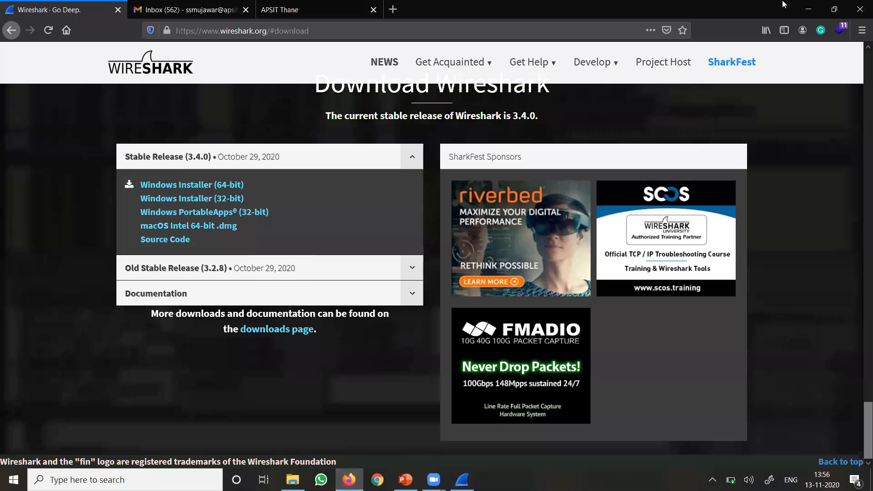
click(199, 4)
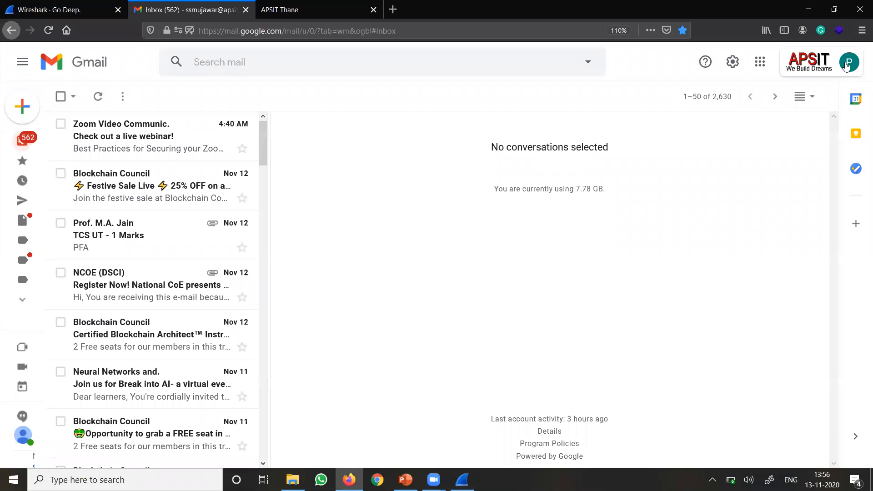
click(847, 67)
scroll(805, 353, down, 2)
click(779, 362)
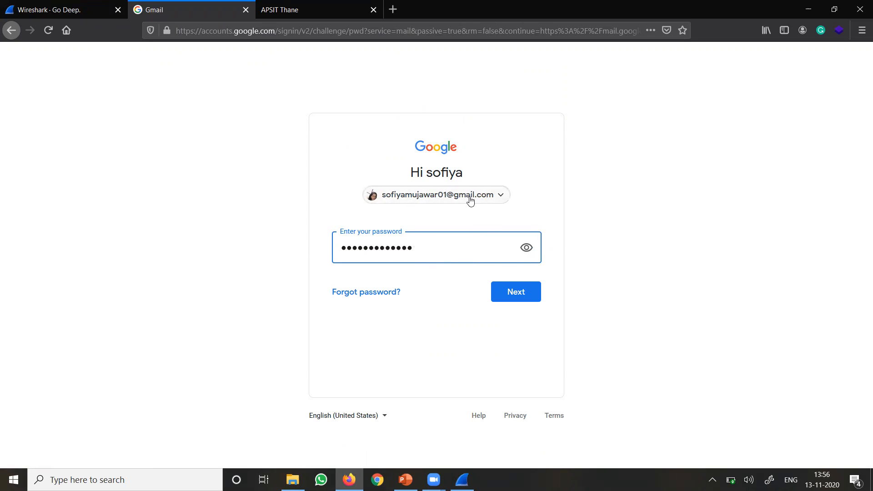
click(529, 293)
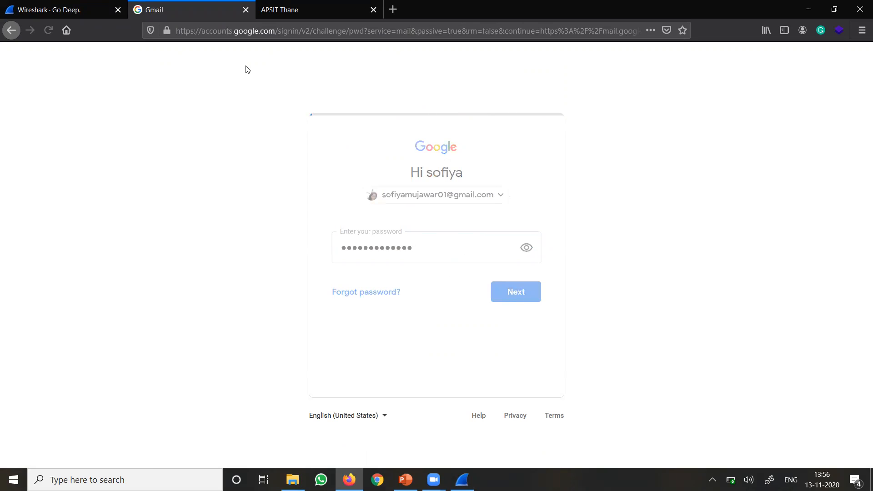
Switch to Wireshark and start a new Wi-Fi capture, discarding the previously captured packets.
click(462, 480)
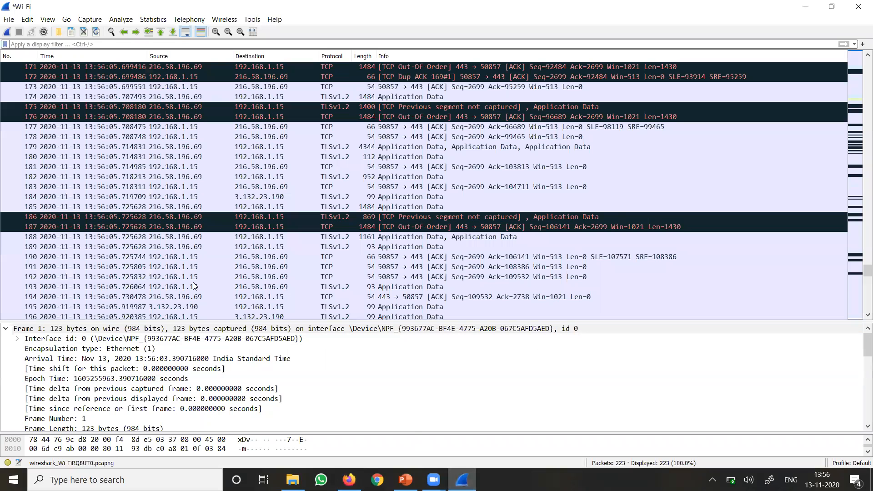
click(7, 31)
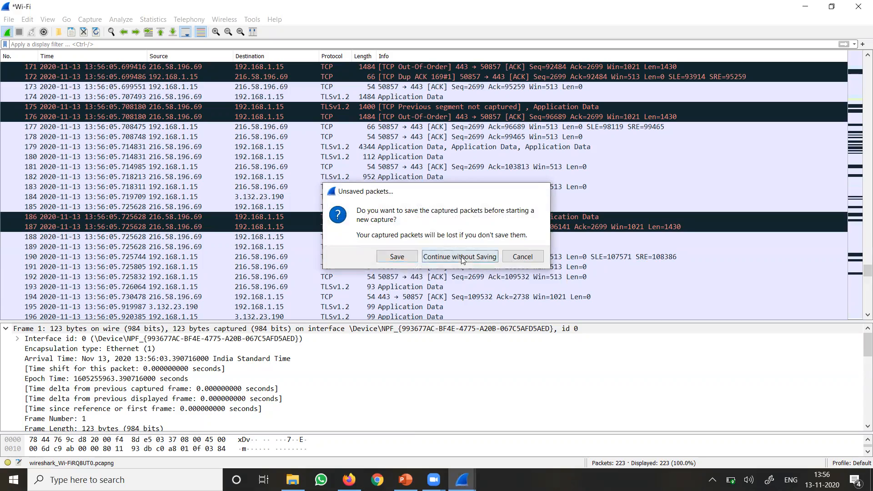
click(458, 256)
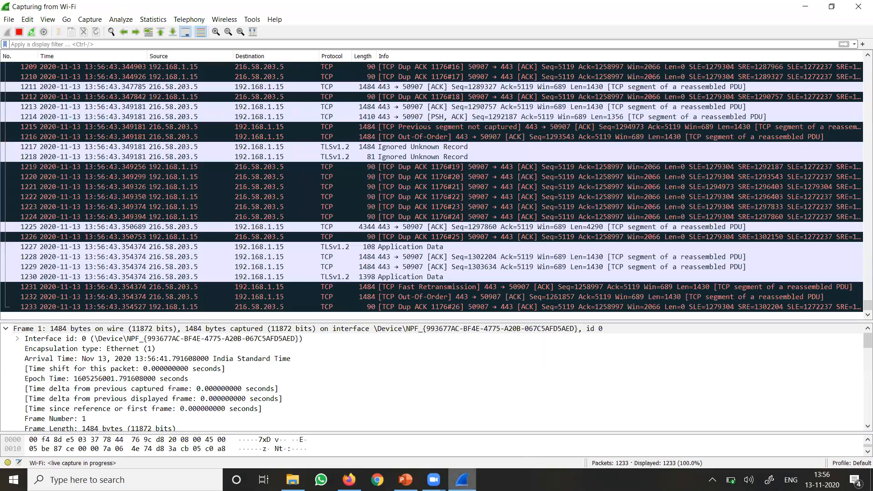
Filter the running capture with frame contains gmail.com.
mouse_move(462, 480)
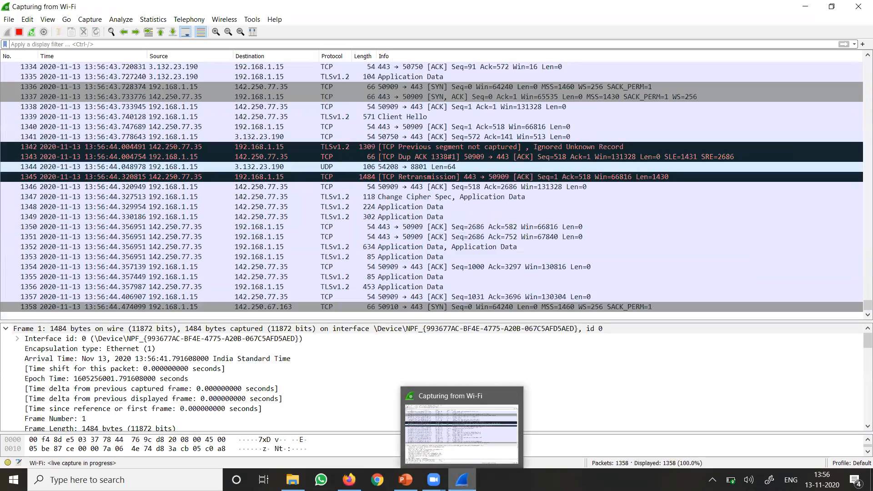
mouse_move(405, 479)
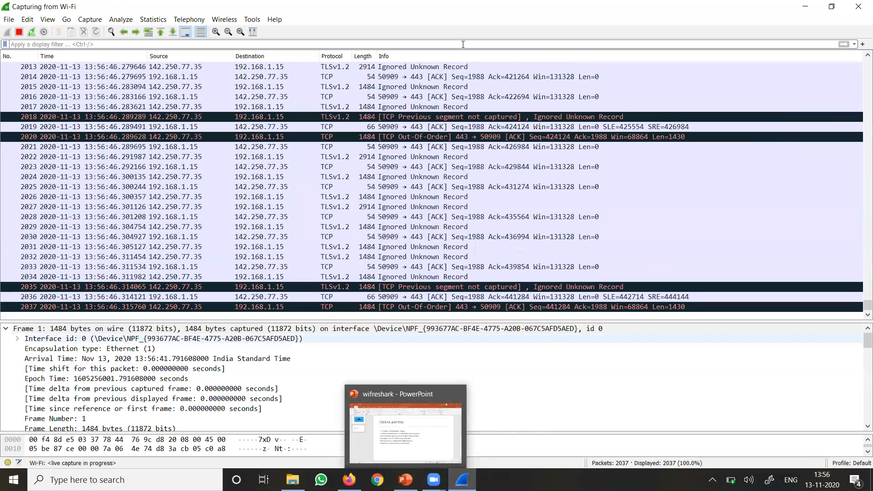
click(37, 45)
text(fra)
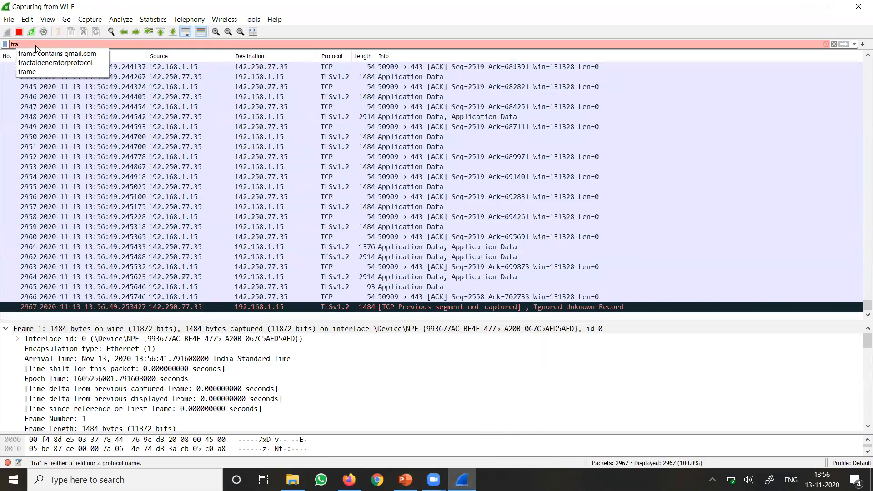
click(37, 53)
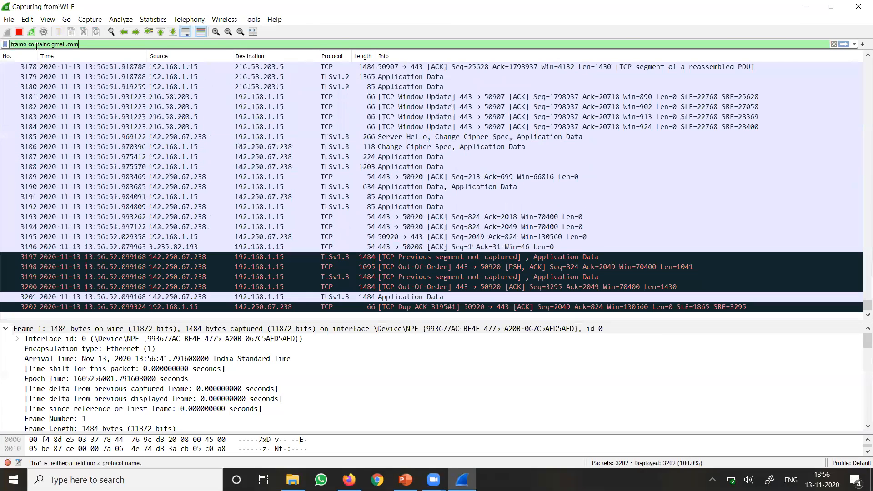
key(Return)
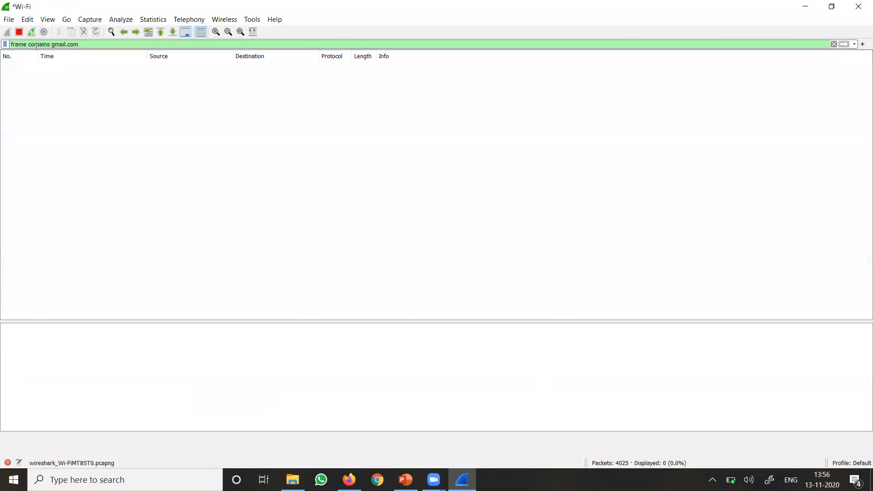
Switch to Firefox and sign out of the personal Gmail account.
click(349, 480)
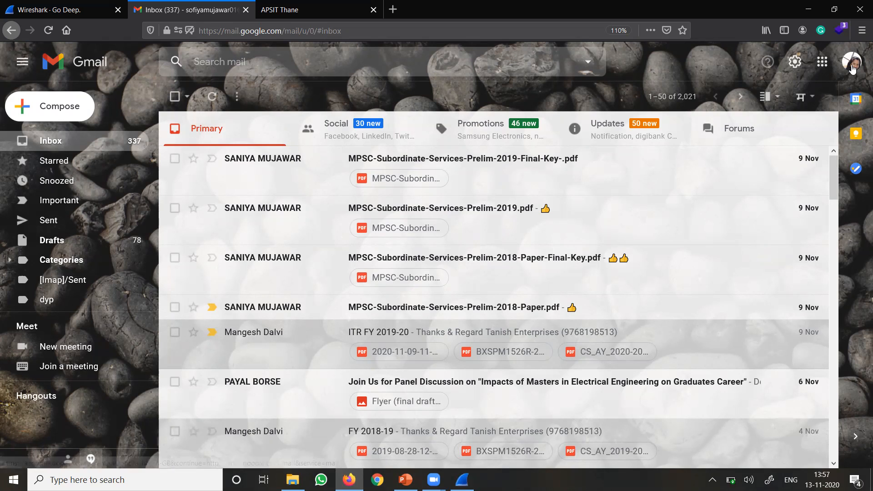
click(852, 65)
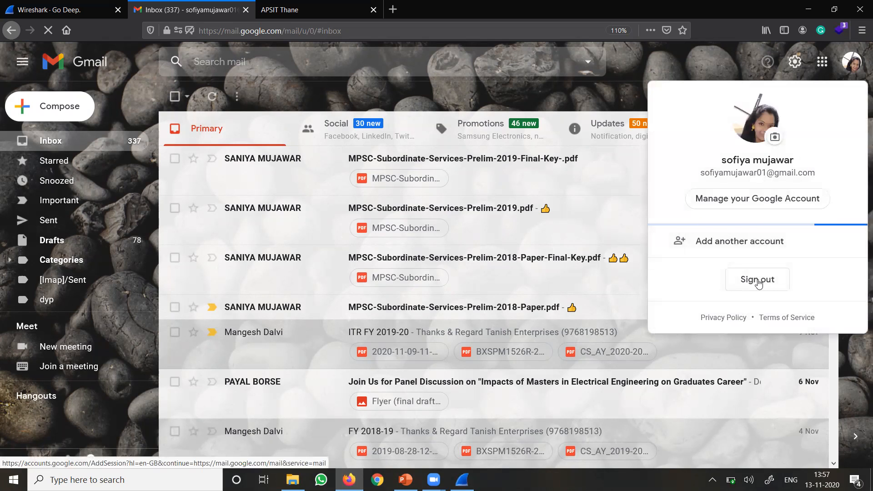
click(761, 286)
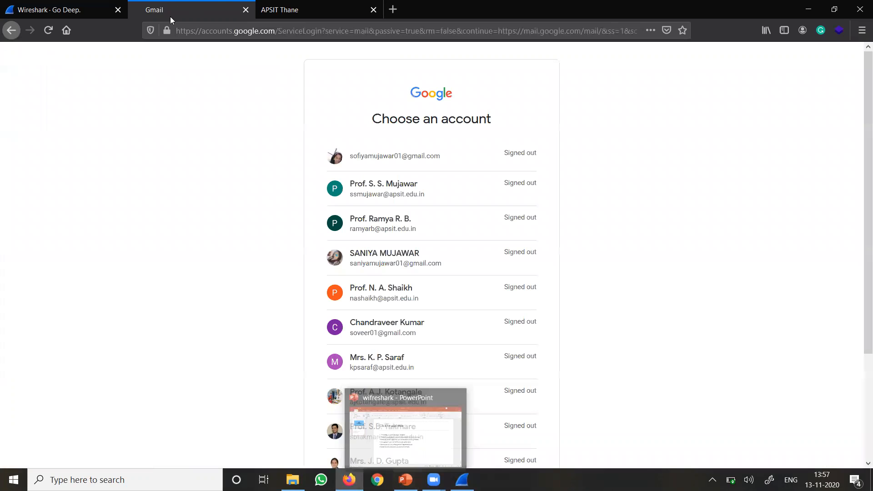
Return to the Wireshark capture and clear the frame contains gmail.com filter.
mouse_move(462, 480)
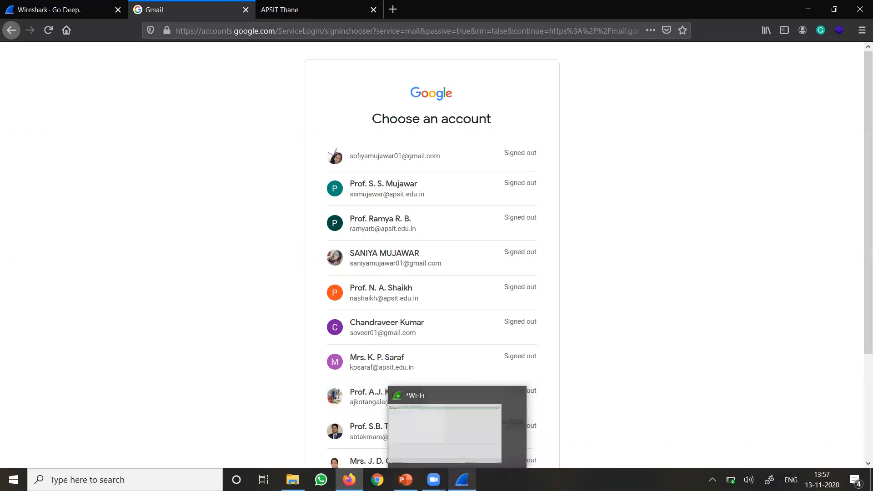
click(444, 435)
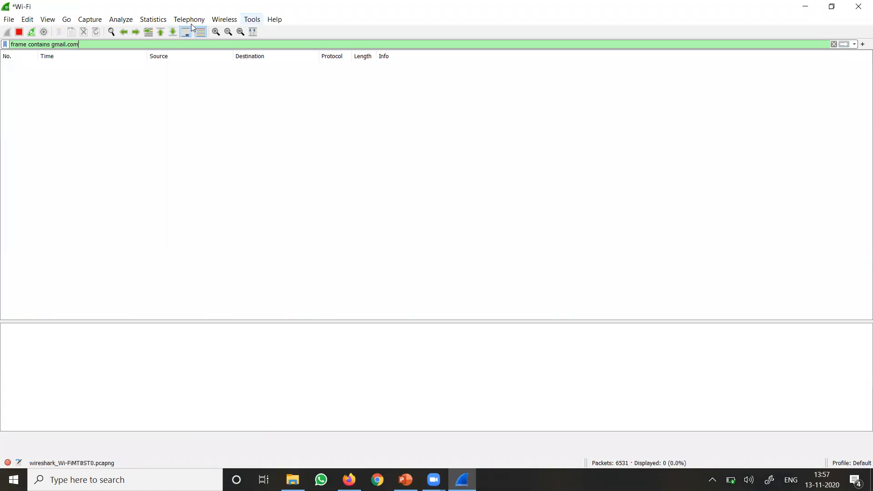
click(834, 44)
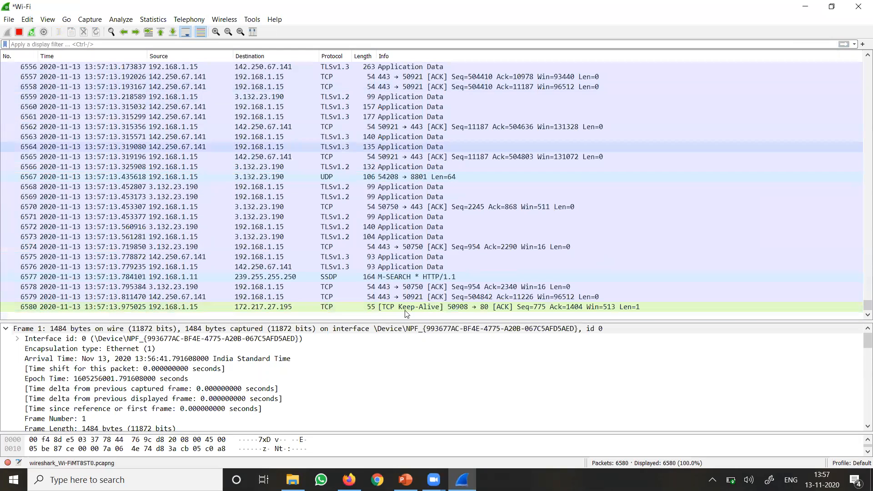
Switch to Firefox and sign back in to the college Gmail account with its account password.
mouse_move(349, 480)
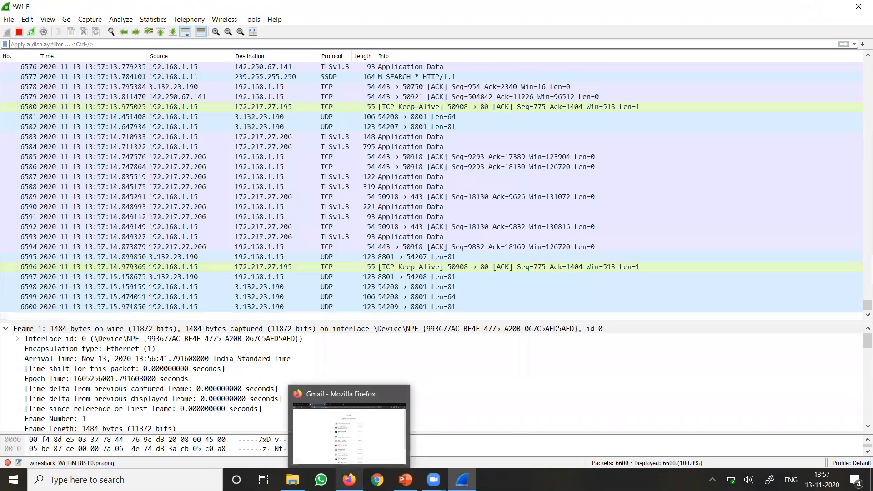
click(318, 439)
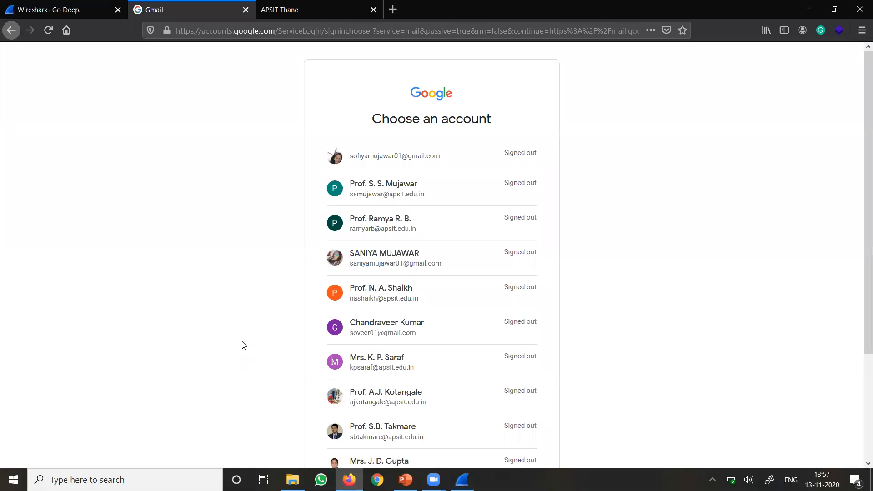
click(368, 187)
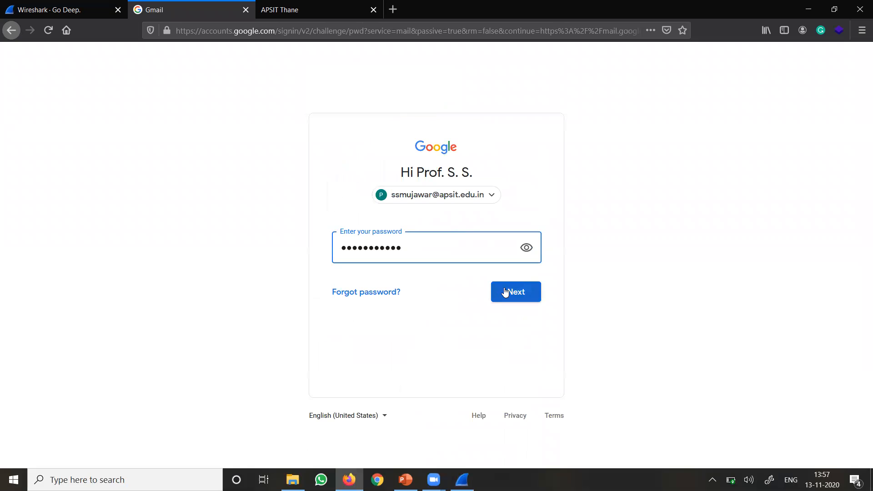
click(505, 291)
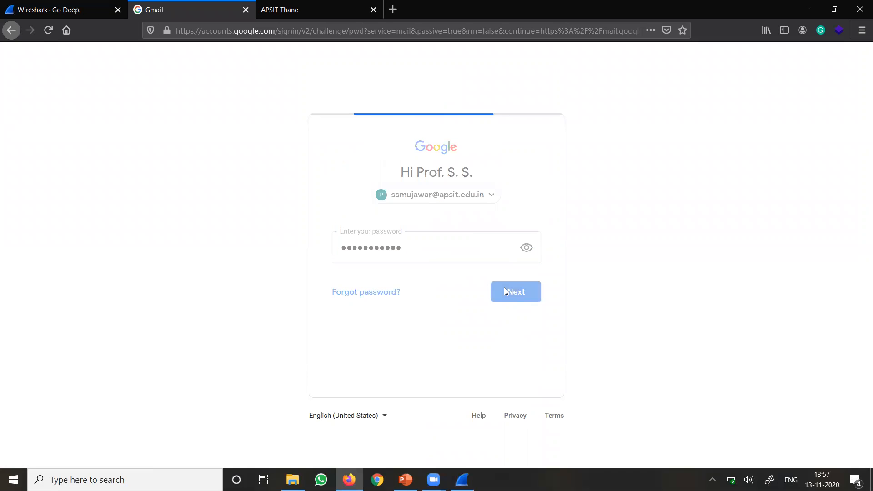
mouse_move(405, 479)
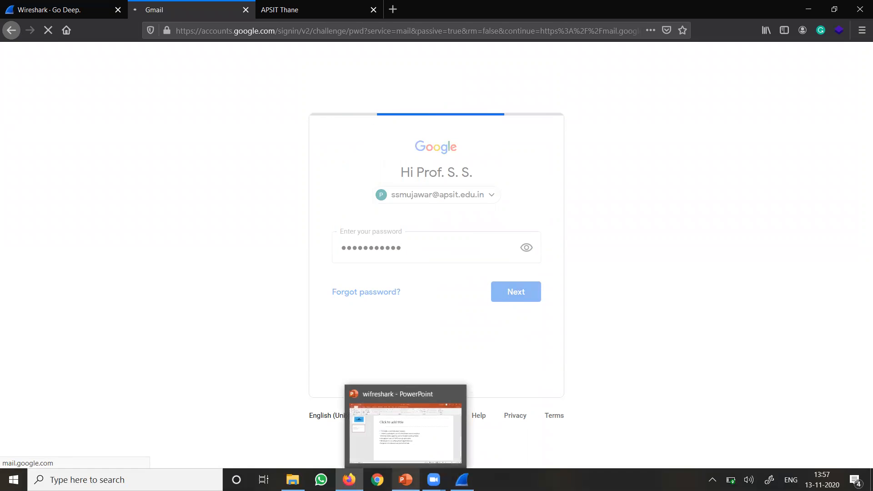
Switch to Wireshark and try filtering the live capture again with frame contains gmail.com.
click(461, 480)
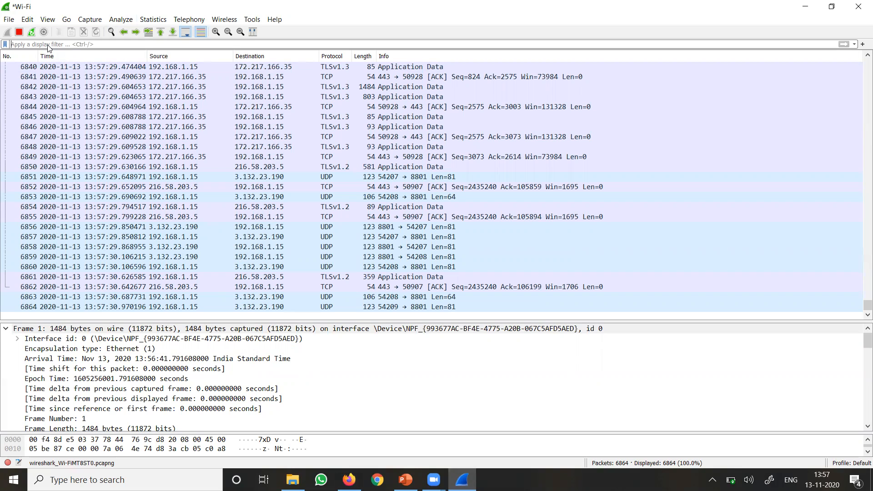
text(frame)
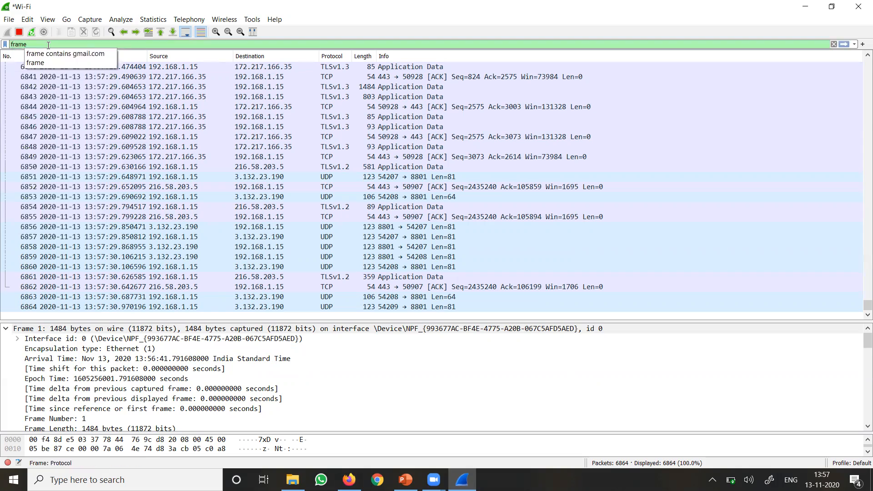
key(Down)
key(Return)
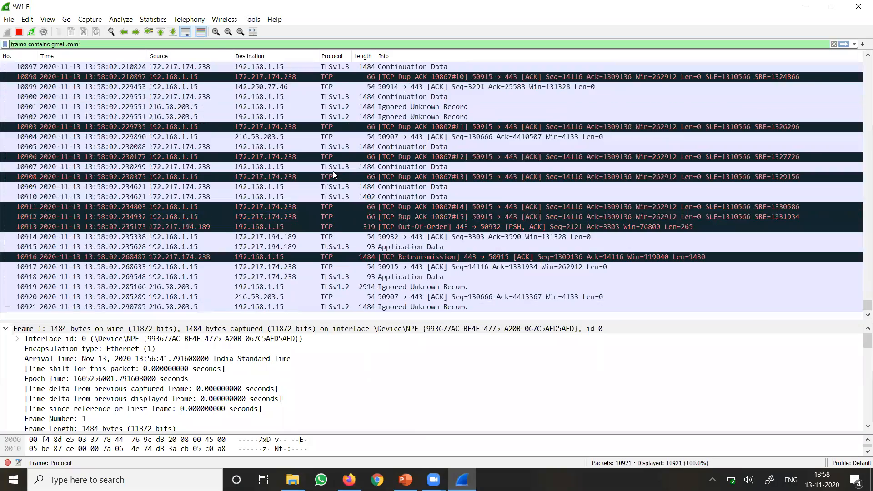
Examine the frame, IP and Transmission Control Protocol details of packet 11163 in a separate window, and clear the display filter.
click(220, 245)
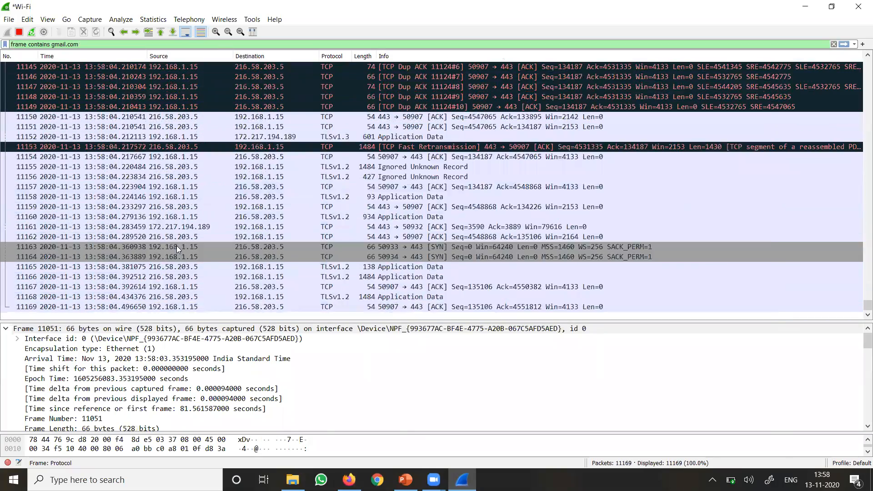
double_click(177, 246)
scroll(241, 210, down, 10)
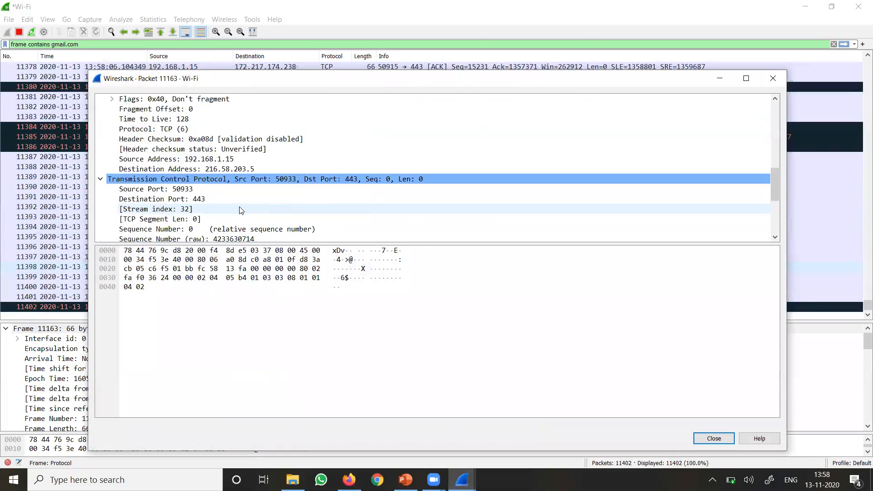
scroll(241, 210, down, 5)
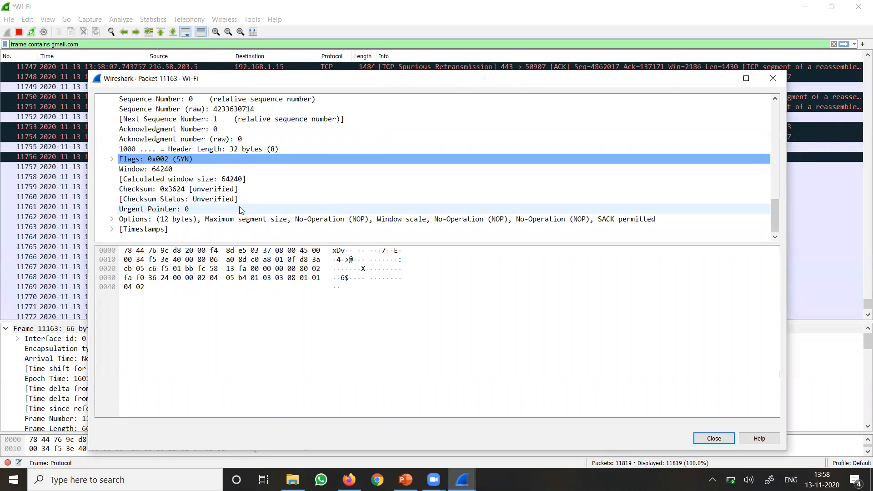
scroll(241, 210, up, 13)
scroll(241, 210, up, 1)
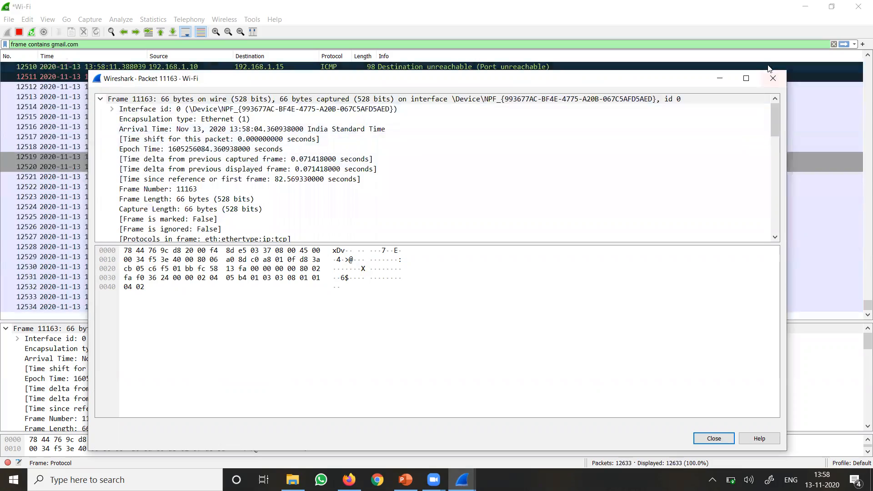
click(773, 78)
click(833, 44)
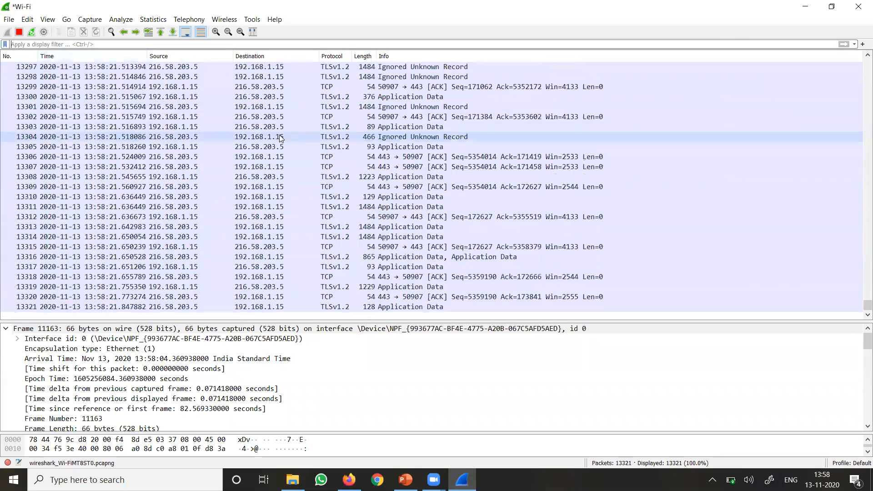
Examine the frame details and raw bytes of packet 13304 in a separate window, and close that window.
double_click(279, 136)
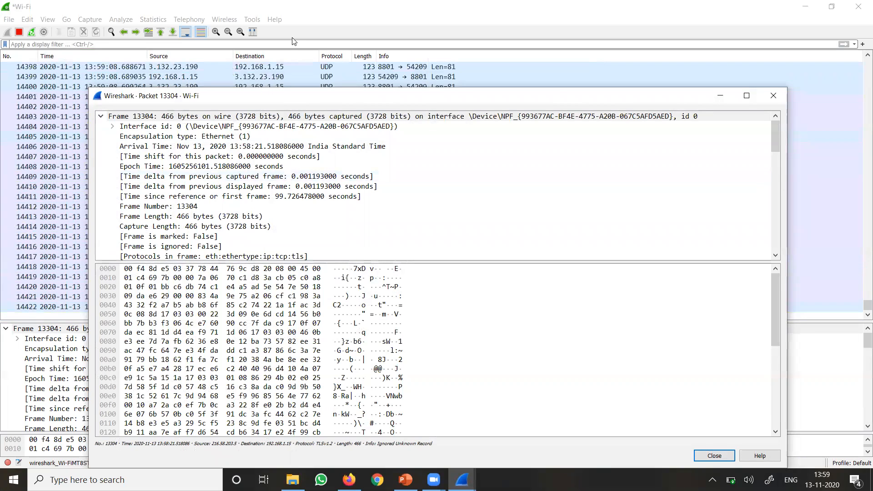
click(774, 96)
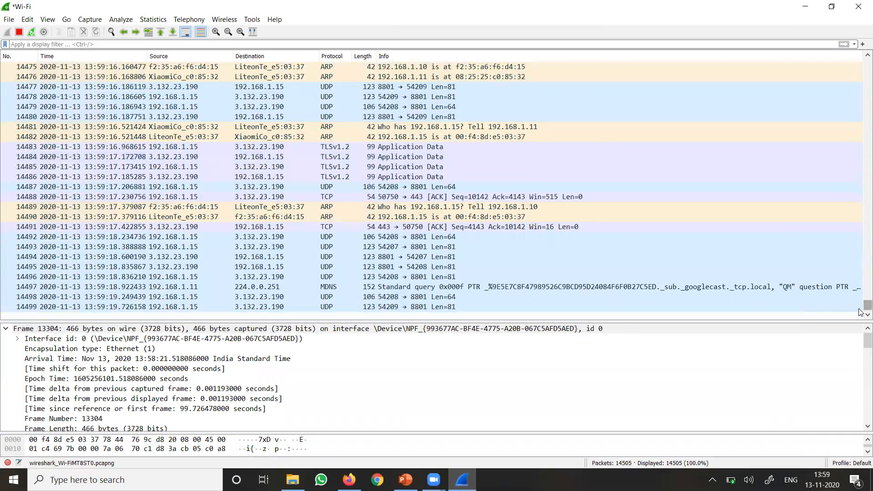
drag(859, 307, 858, 150)
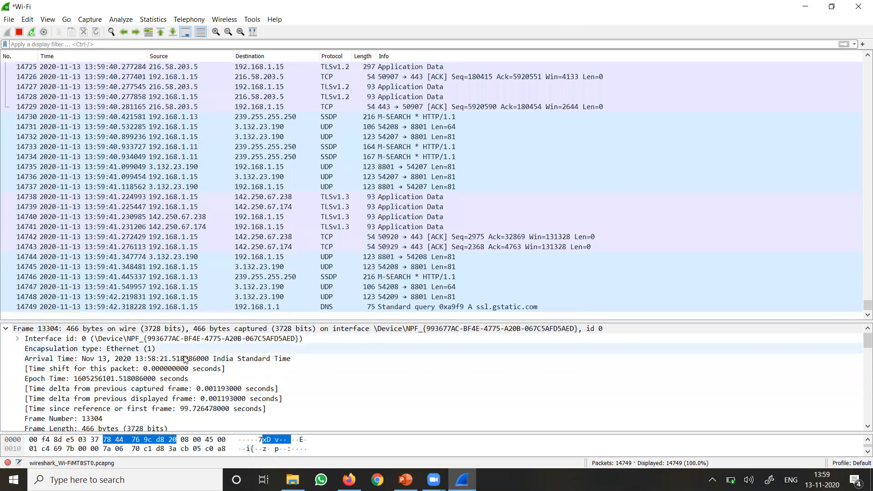
Review packet 13304's Ethernet, IP, Transmission Control Protocol and Transport Layer Security details in the main capture window, and dismiss the low battery notice.
scroll(182, 378, down, 4)
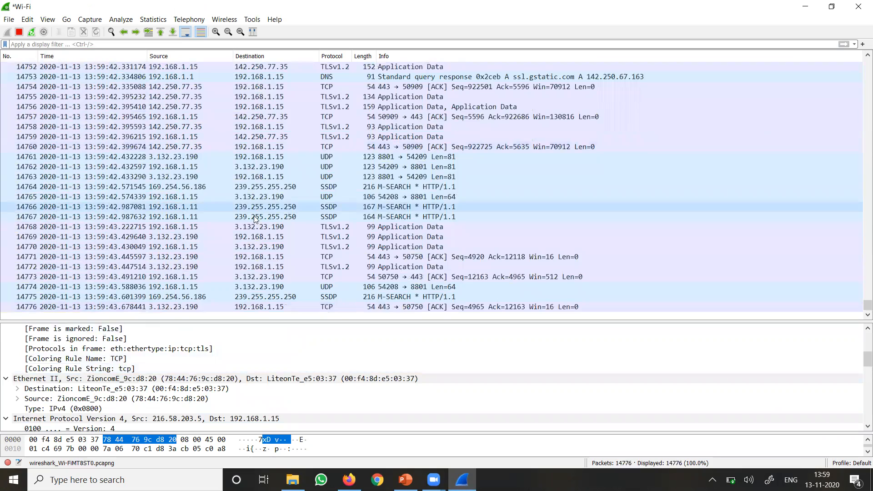
scroll(103, 344, down, 7)
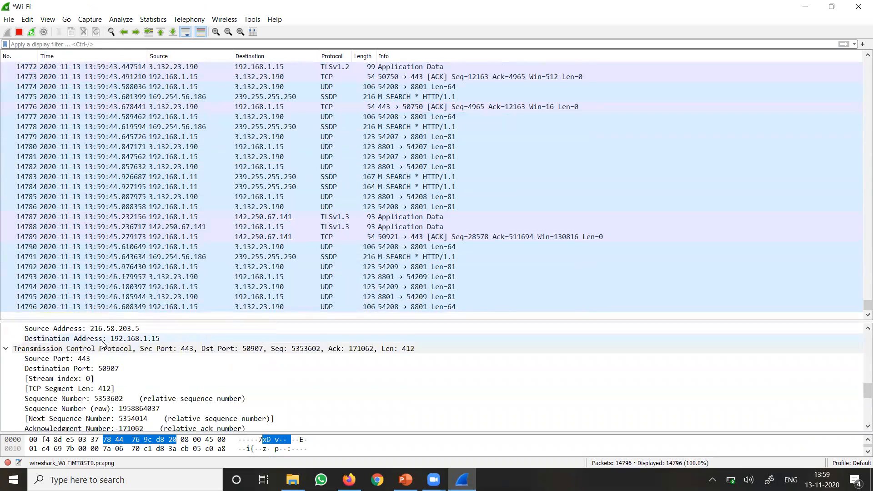
scroll(103, 344, down, 5)
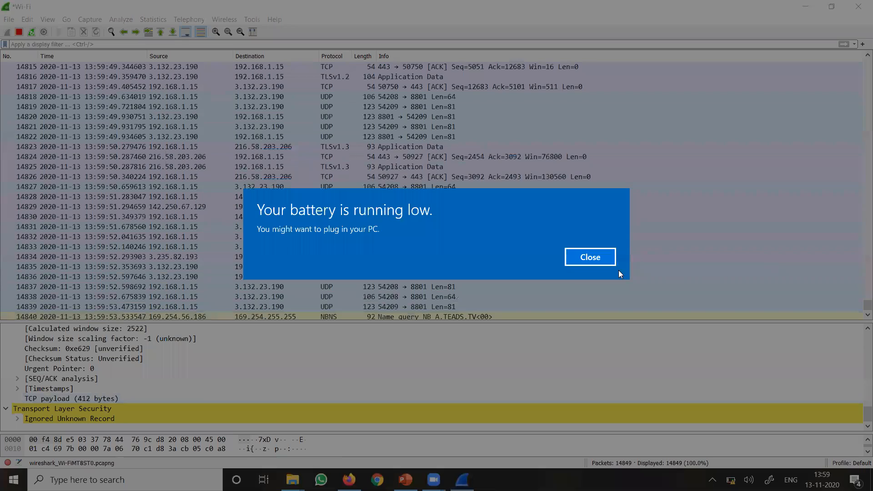
click(590, 257)
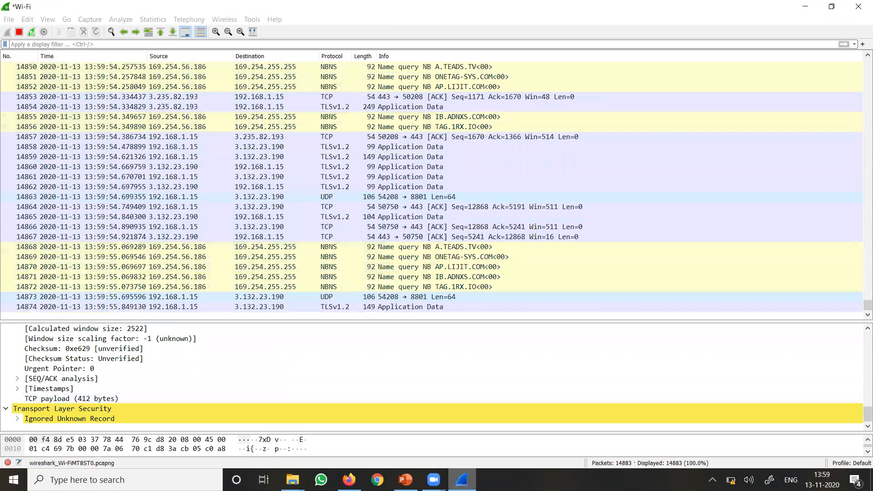
mouse_move(462, 480)
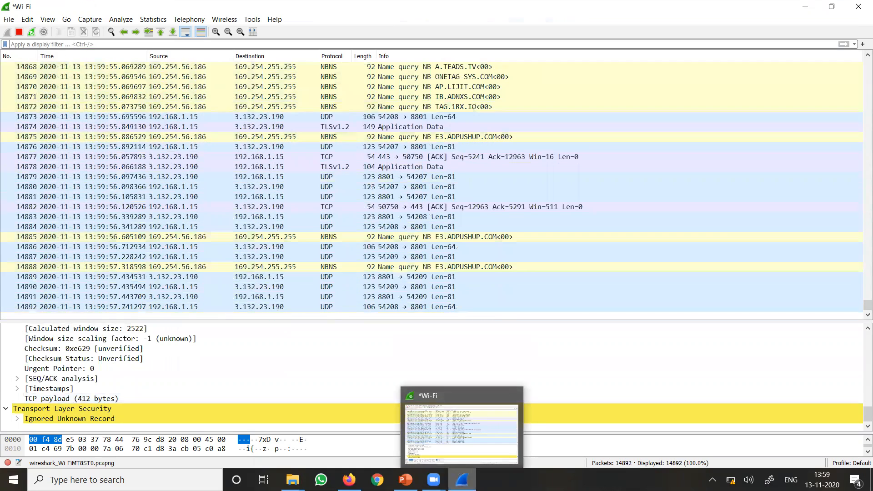